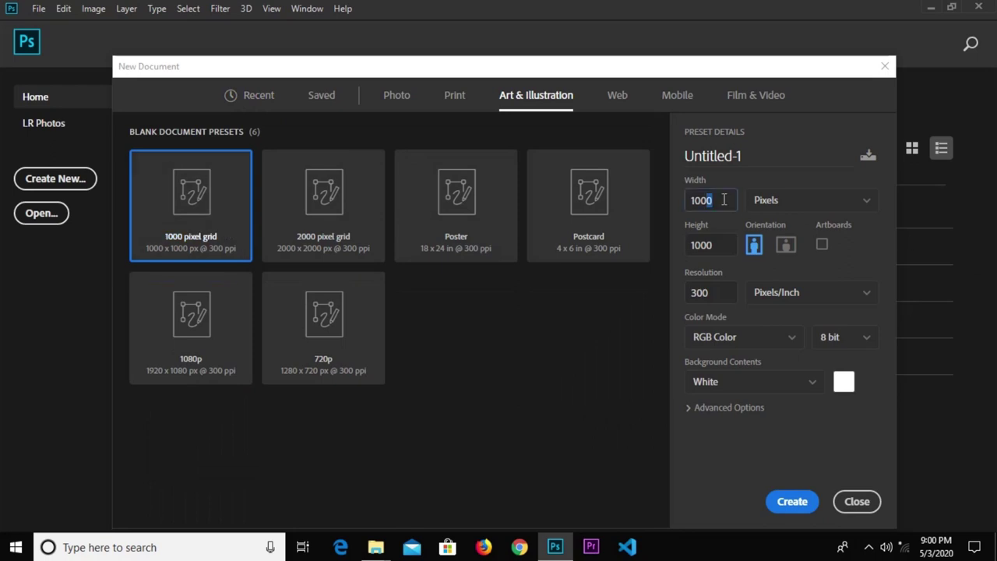
Choose the Art & Illustration '1000 pixel grid' preset and check width and height are 1000 px
left_click(198, 226)
left_click_drag(717, 201, 679, 204)
left_click_drag(708, 245, 685, 248)
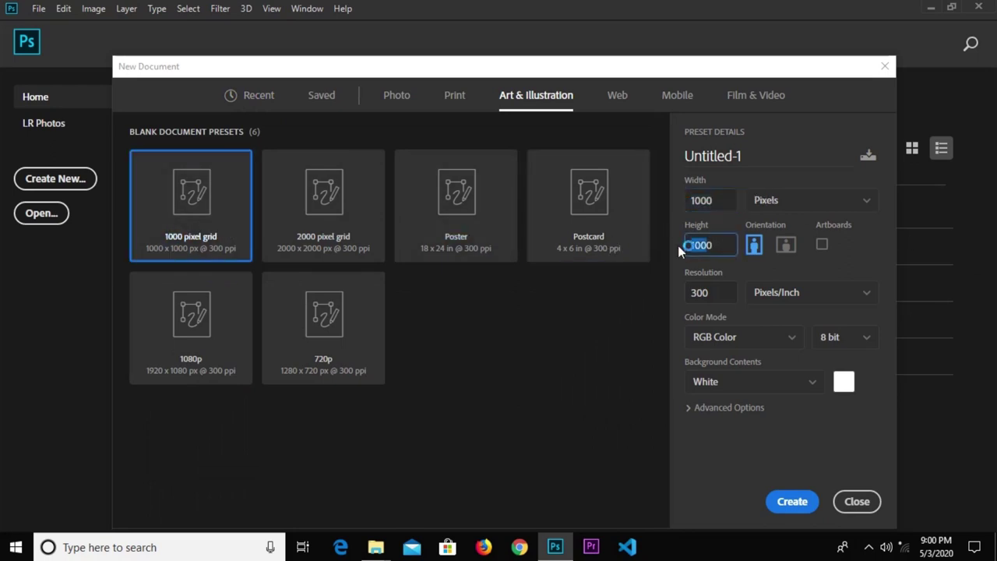
Create the square document and convert its Background into an unlocked Layer 0
left_click(795, 501)
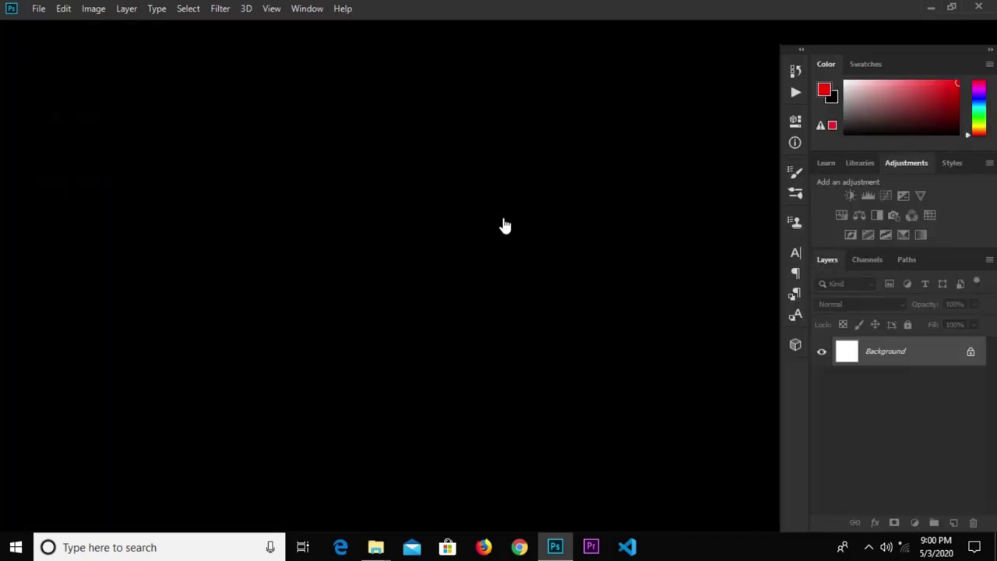
scroll(406, 222, "up", 2)
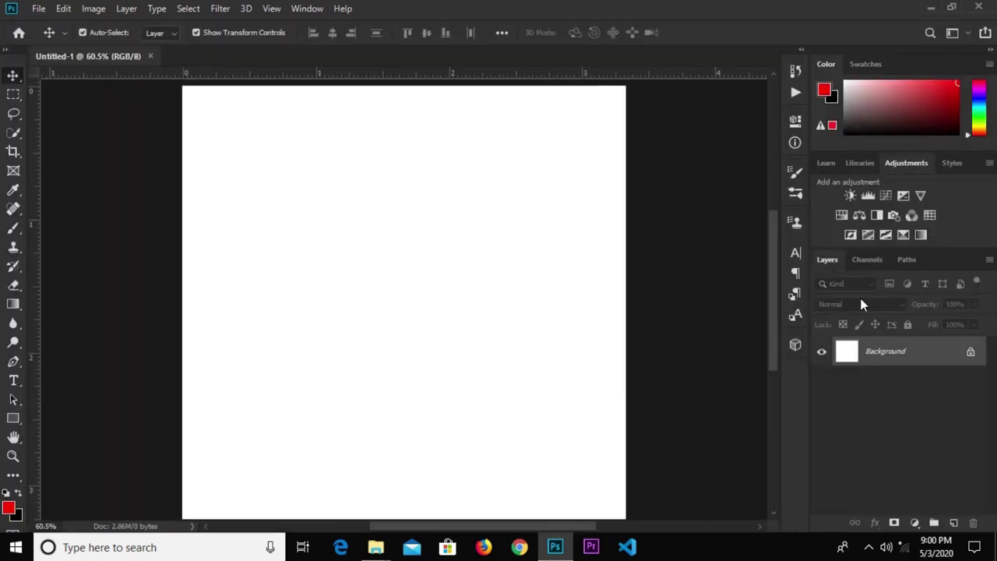
double_click(876, 354)
left_click(614, 153)
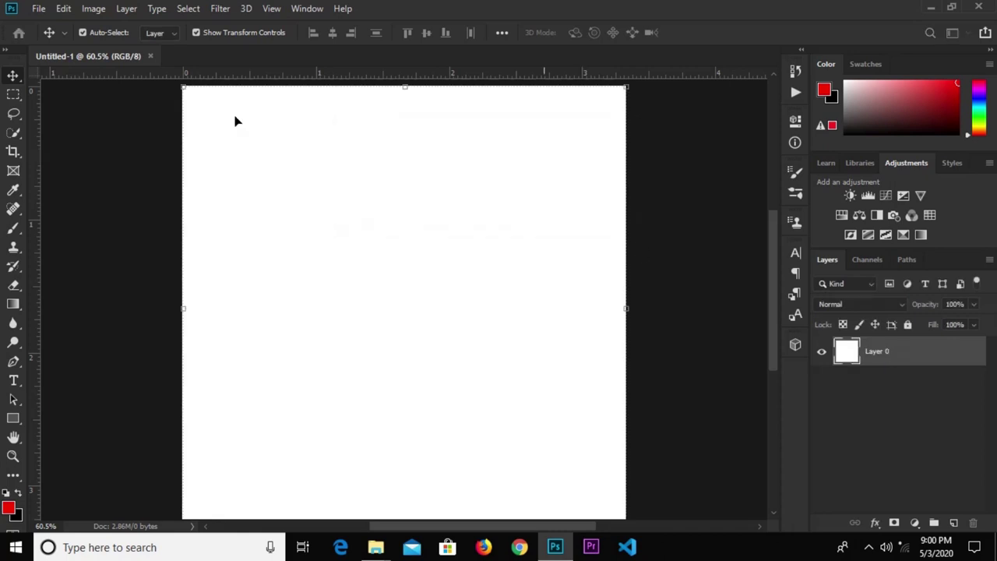
Place the dark texture image olechowski111000057 as embedded, scaled to fill the whole canvas
left_click(37, 9)
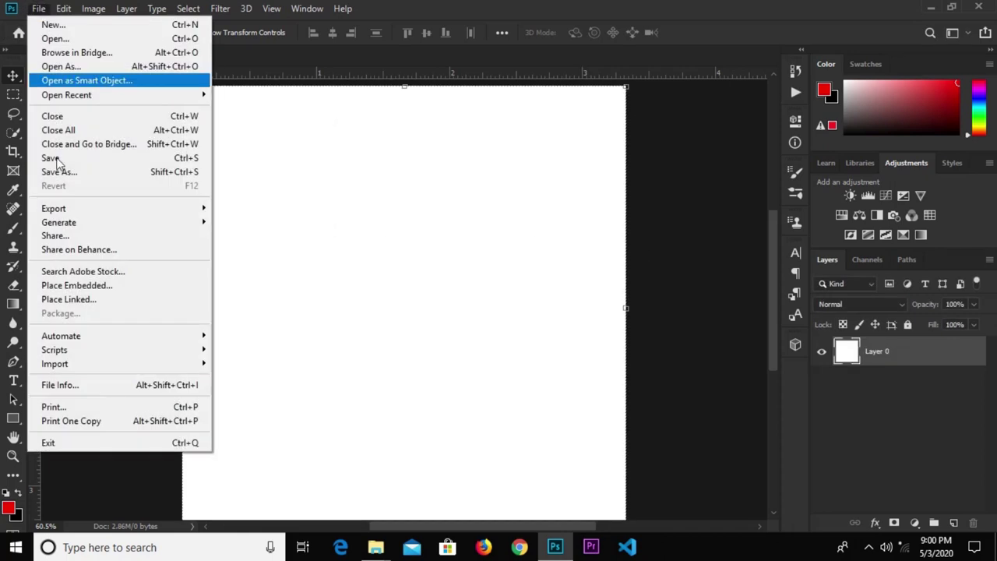
left_click(90, 286)
left_click(243, 145)
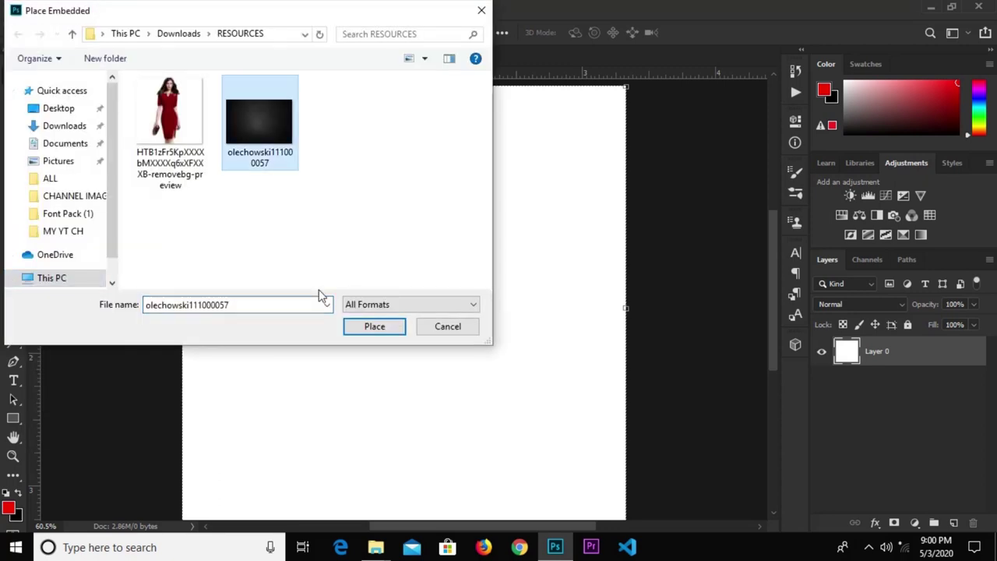
left_click(376, 327)
left_click_drag(360, 326, 303, 249)
left_click_drag(571, 368, 735, 486)
key("ctrl+minus")
left_click_drag(483, 384, 477, 383)
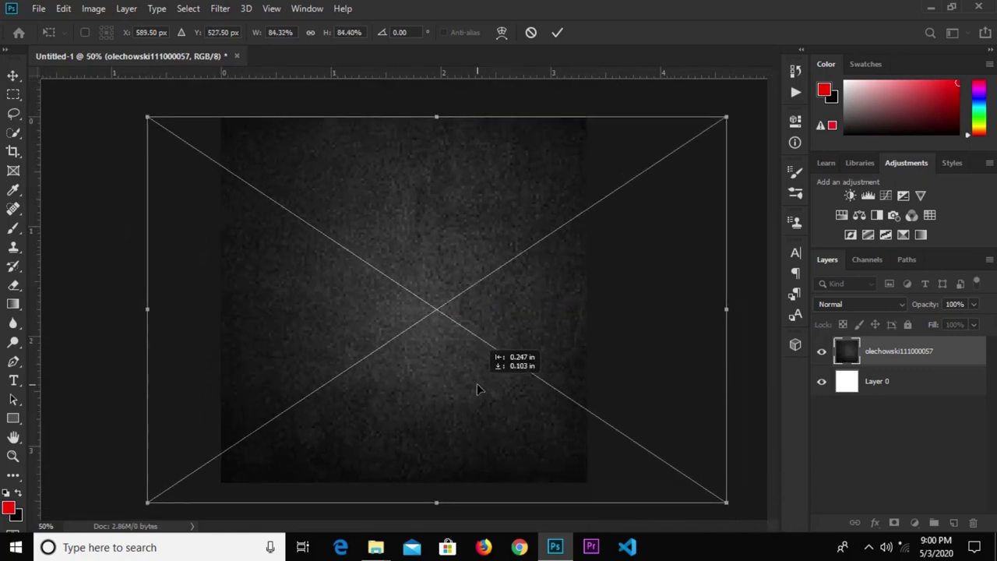
left_click(560, 32)
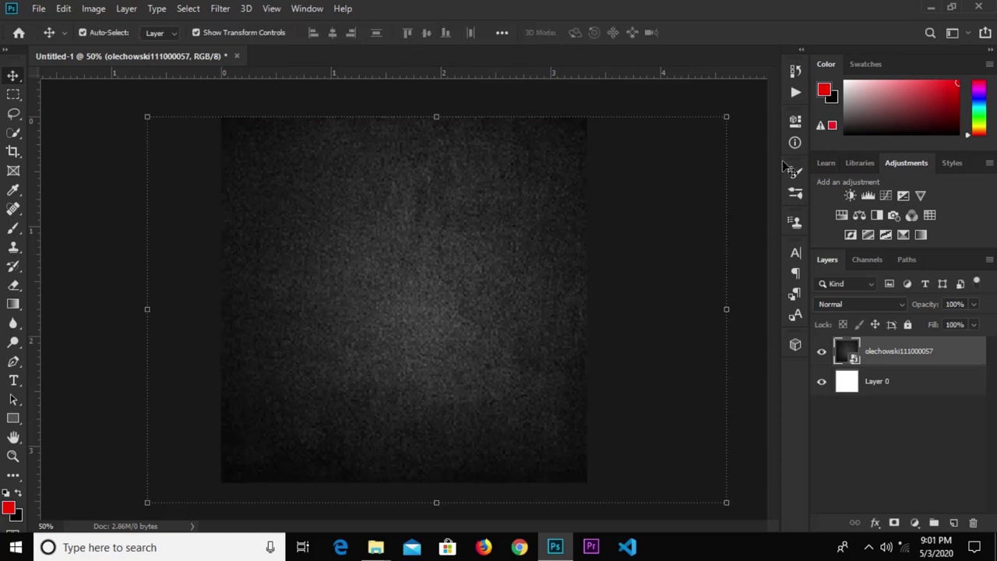
Add a black Solid Color fill layer above the texture
left_click(965, 430)
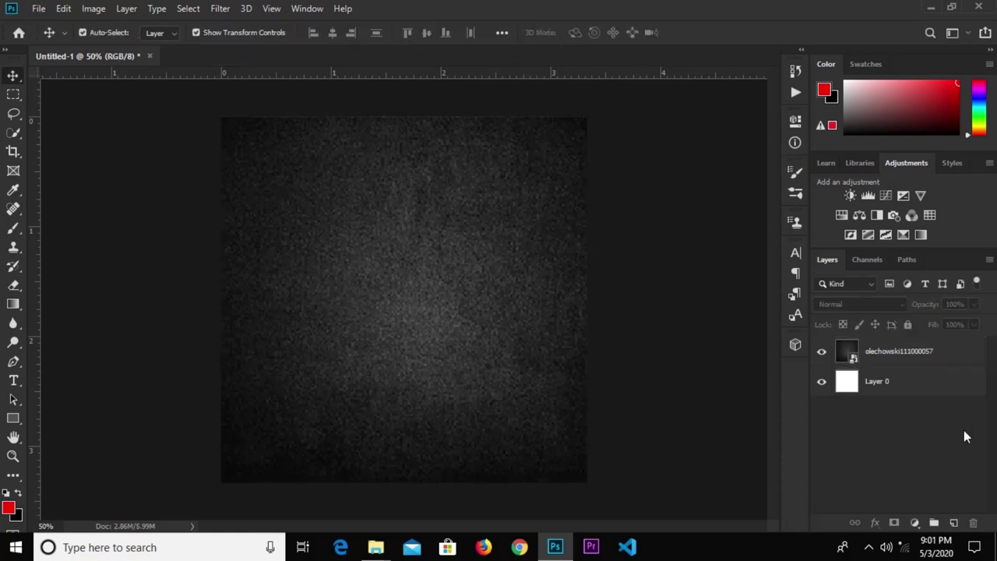
left_click(913, 524)
left_click(905, 268)
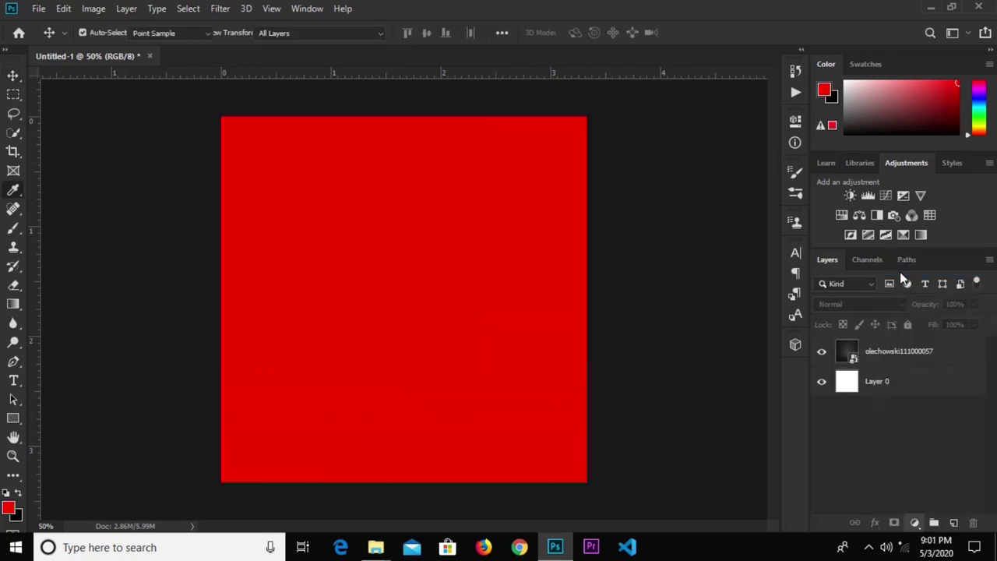
left_click_drag(434, 245, 490, 312)
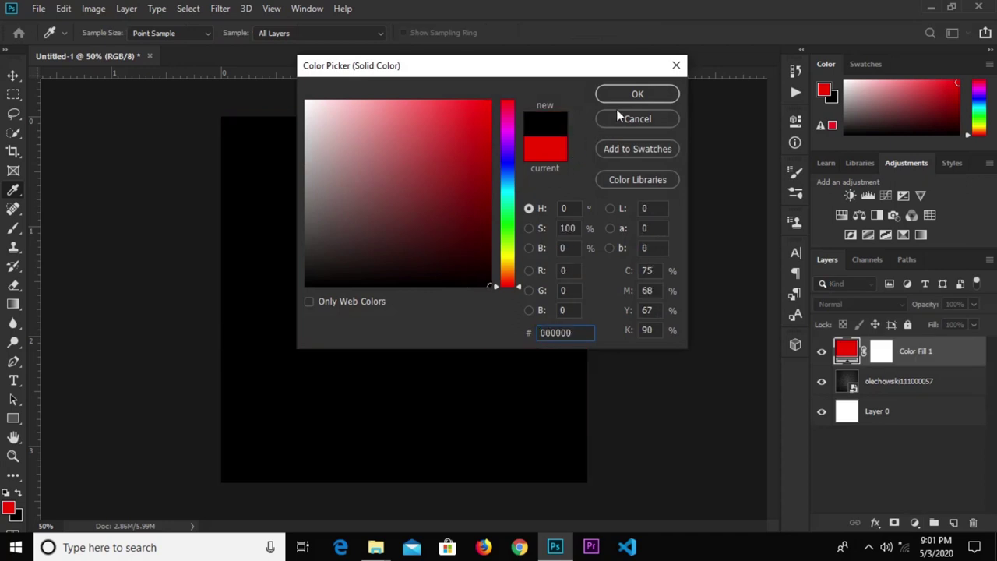
left_click(636, 95)
Lower the Color Fill 1 layer's opacity to 50%
left_click(973, 305)
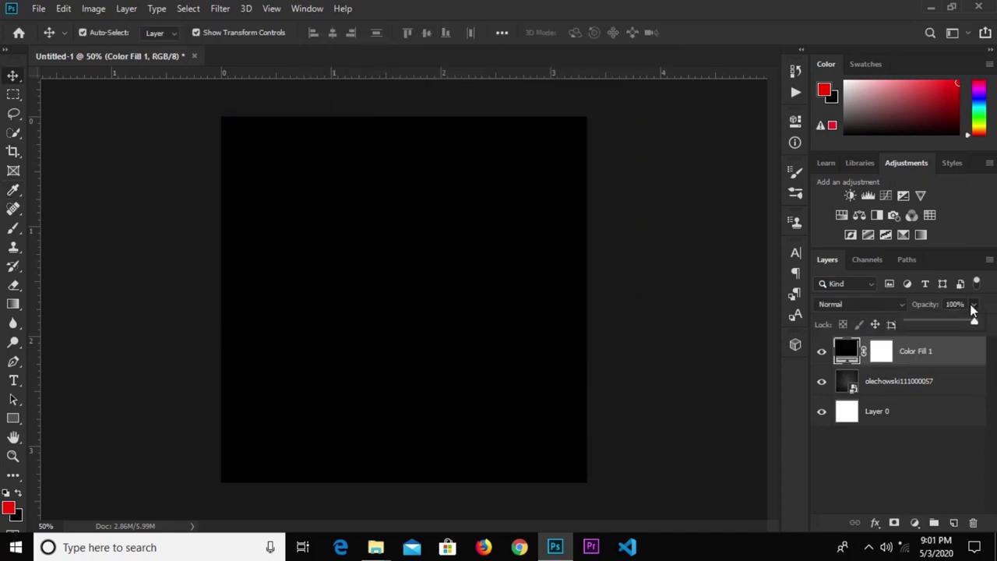
left_click_drag(941, 321, 941, 321)
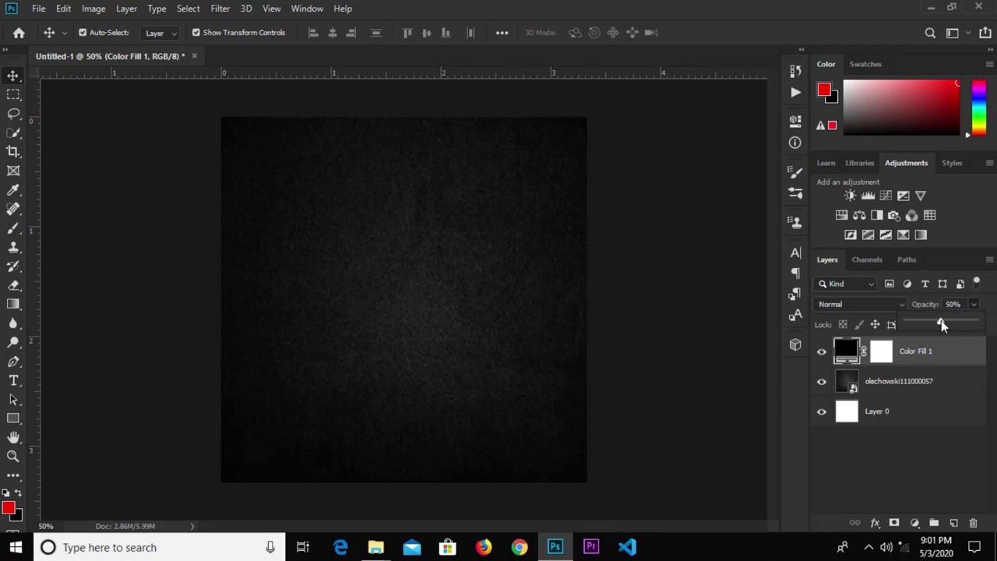
left_click(668, 307)
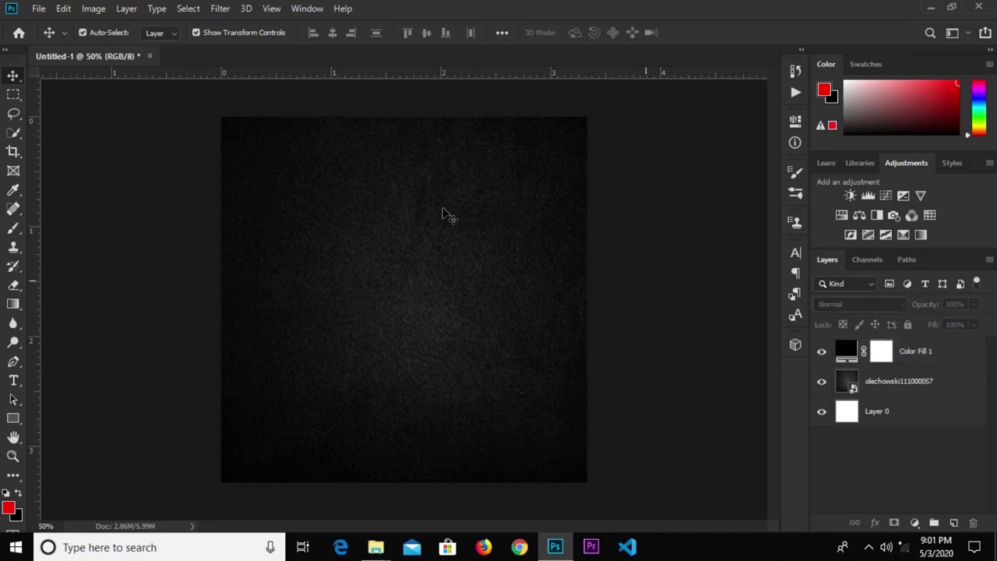
left_click(14, 421)
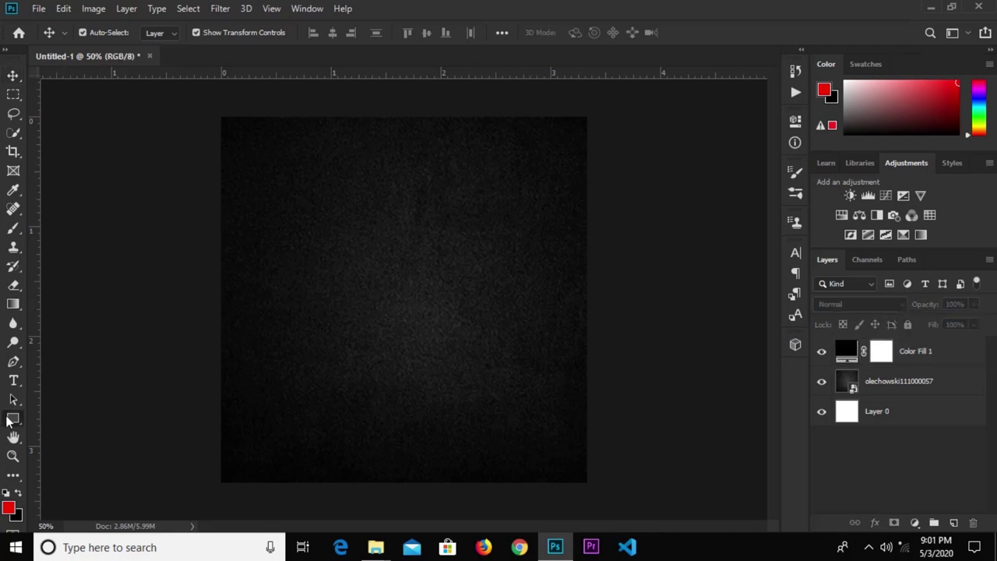
Draw a rectangle on the canvas's right side and give it a bright yellow fill
left_click_drag(398, 234, 743, 379)
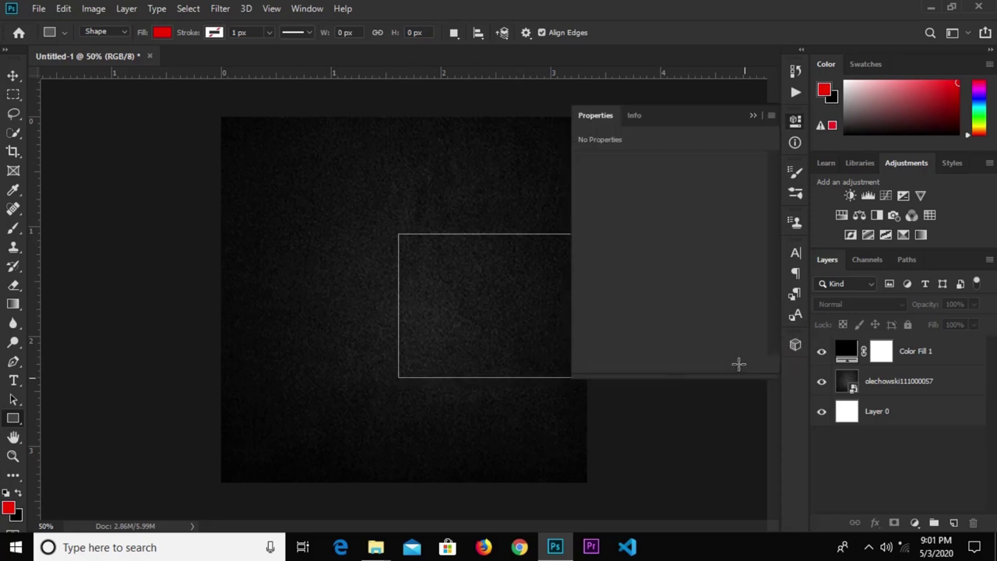
left_click(161, 33)
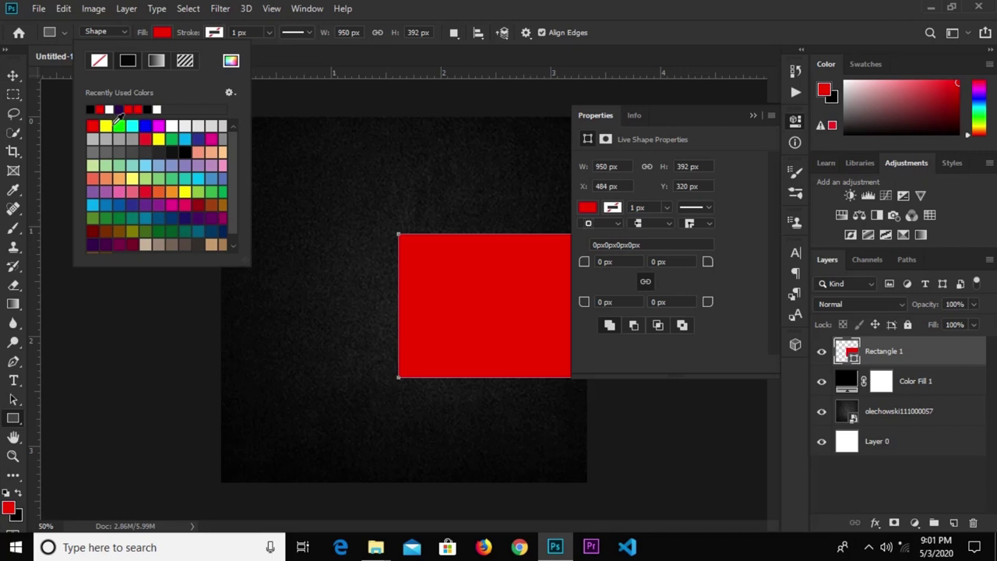
left_click(230, 60)
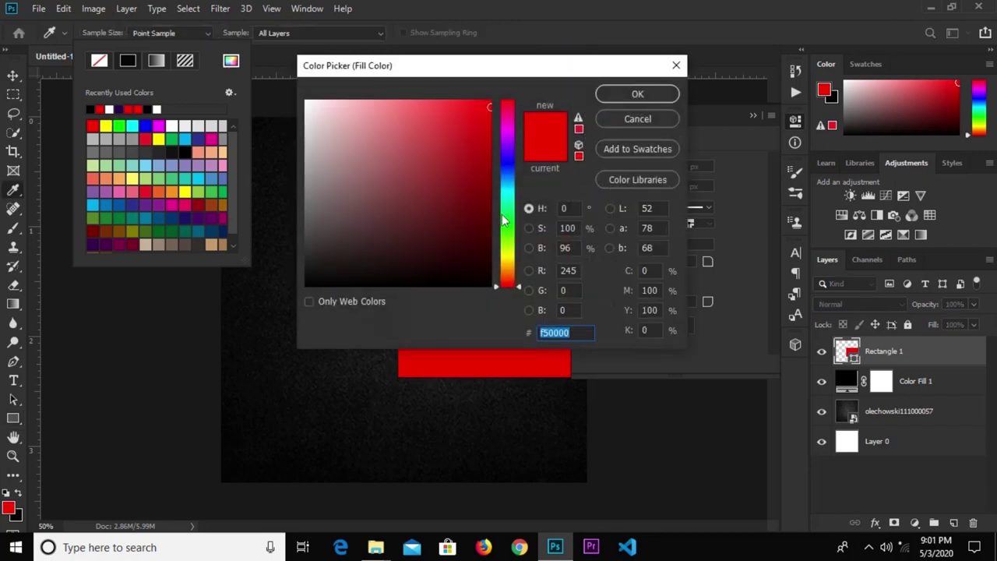
left_click(511, 248)
left_click(511, 260)
left_click(493, 143)
left_click_drag(493, 143, 494, 117)
left_click(623, 95)
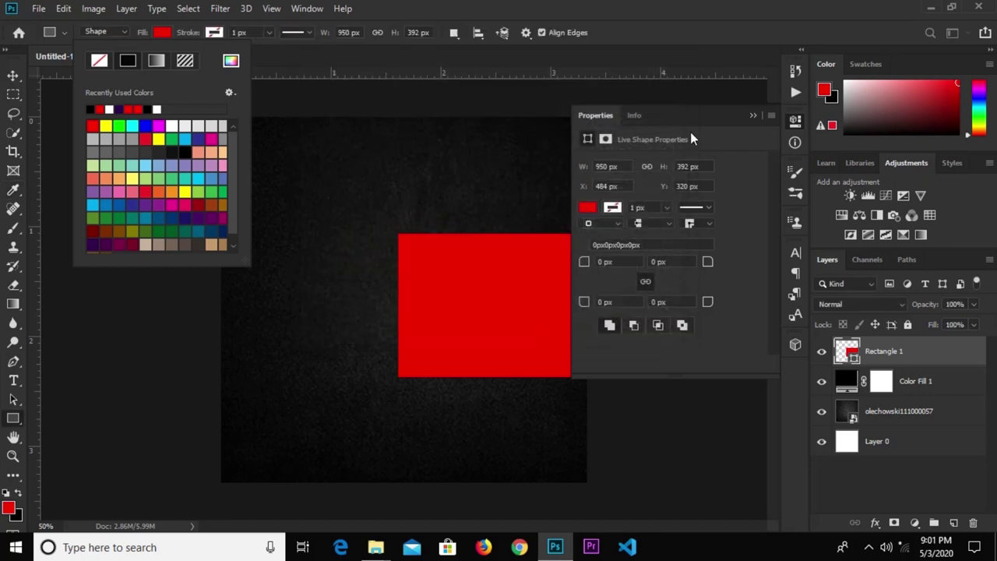
left_click(747, 116)
left_click(745, 115)
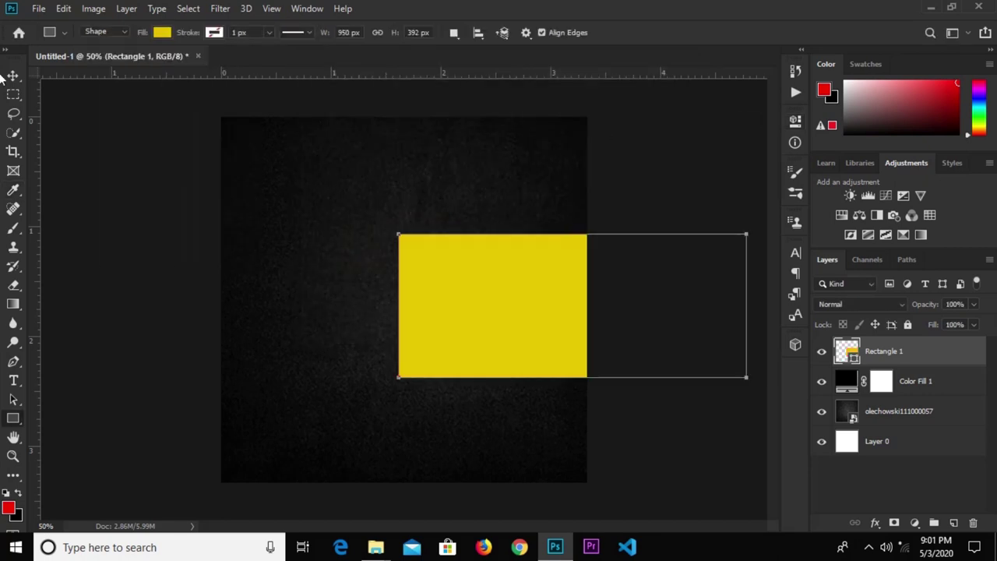
Rotate the yellow rectangle to about -65°, enlarge it and move it right
key("v")
left_click_drag(748, 216, 591, 117)
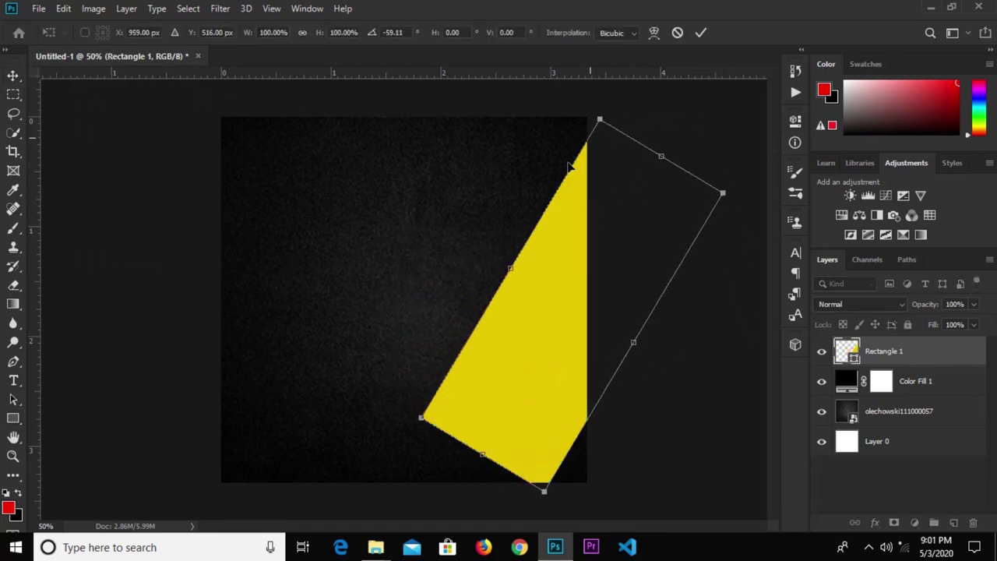
left_click_drag(582, 240, 564, 232)
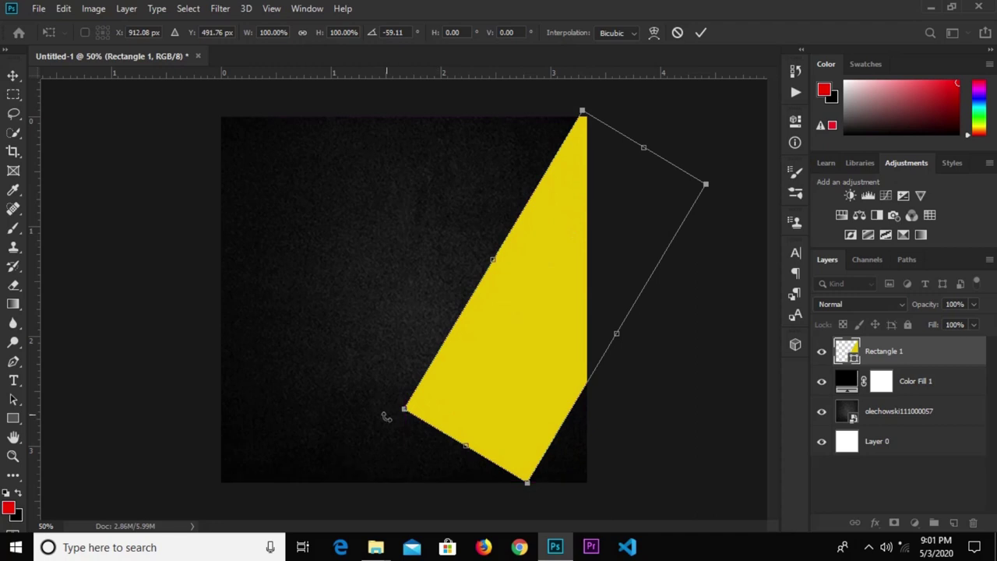
left_click_drag(406, 409, 347, 452)
left_click_drag(506, 403, 536, 436)
left_click_drag(613, 128, 593, 123)
left_click_drag(533, 291, 516, 259)
left_click_drag(373, 467, 351, 503)
scroll(518, 363, "down", 1)
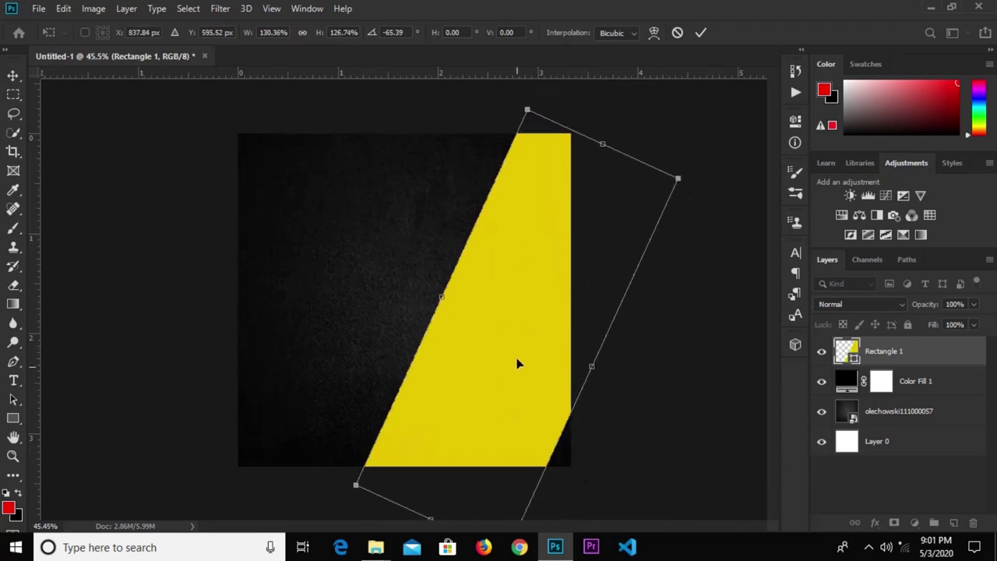
left_click_drag(525, 413, 544, 425)
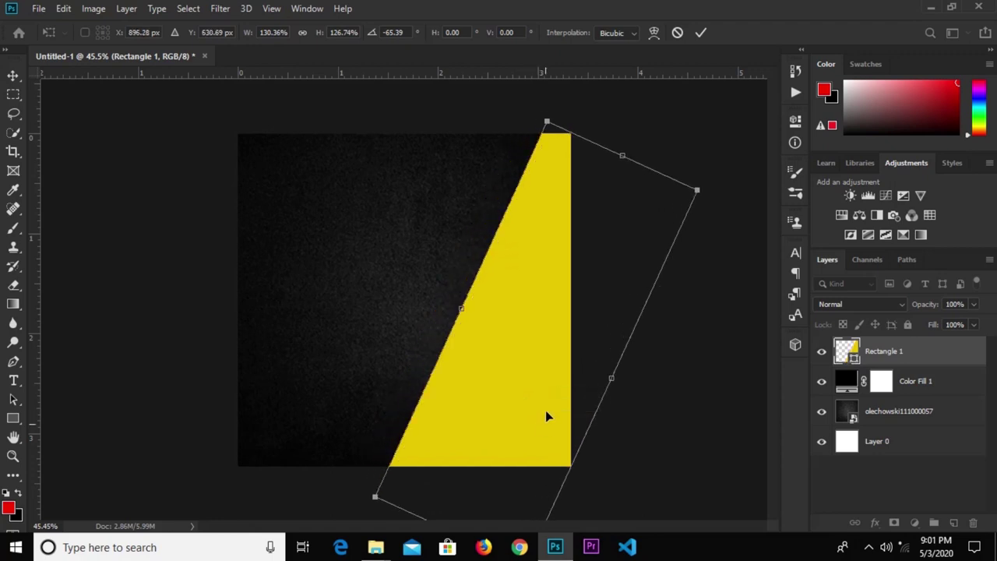
left_click(701, 34)
left_click(616, 214)
scroll(574, 262, "down", 1)
scroll(574, 269, "up", 2)
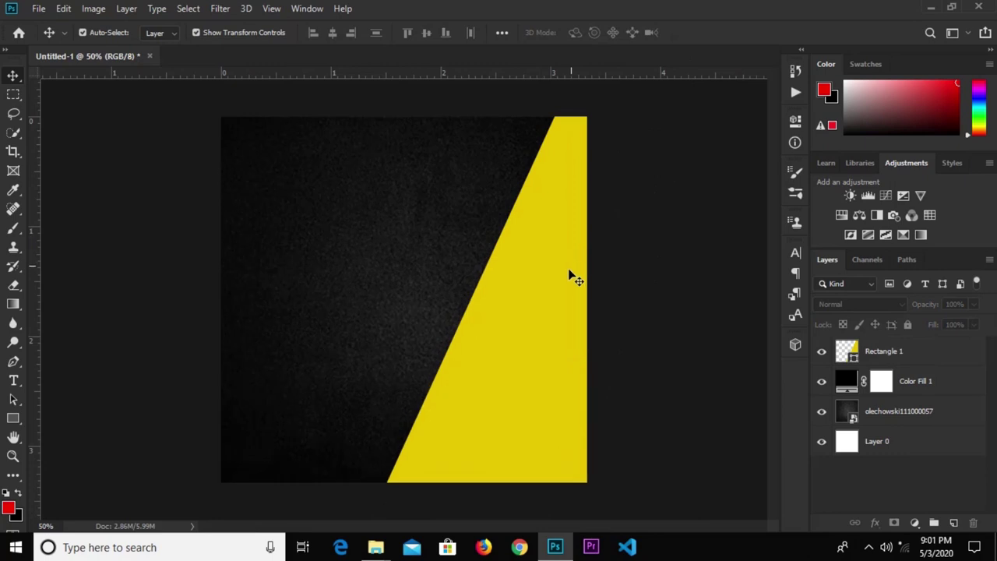
Place the image of the model in the red dress as an embedded layer
scroll(569, 277, "up", 1)
scroll(569, 278, "down", 1)
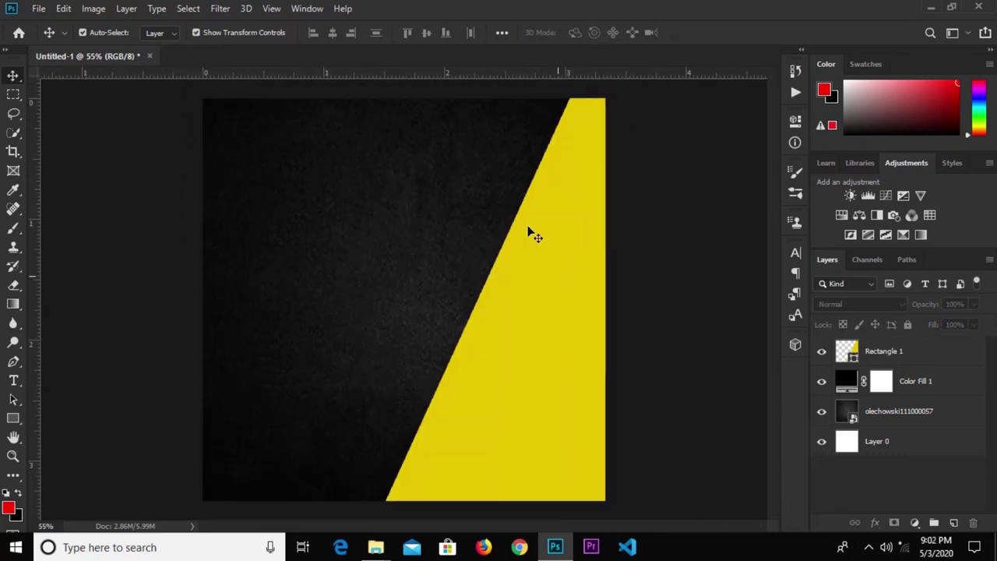
left_click(37, 10)
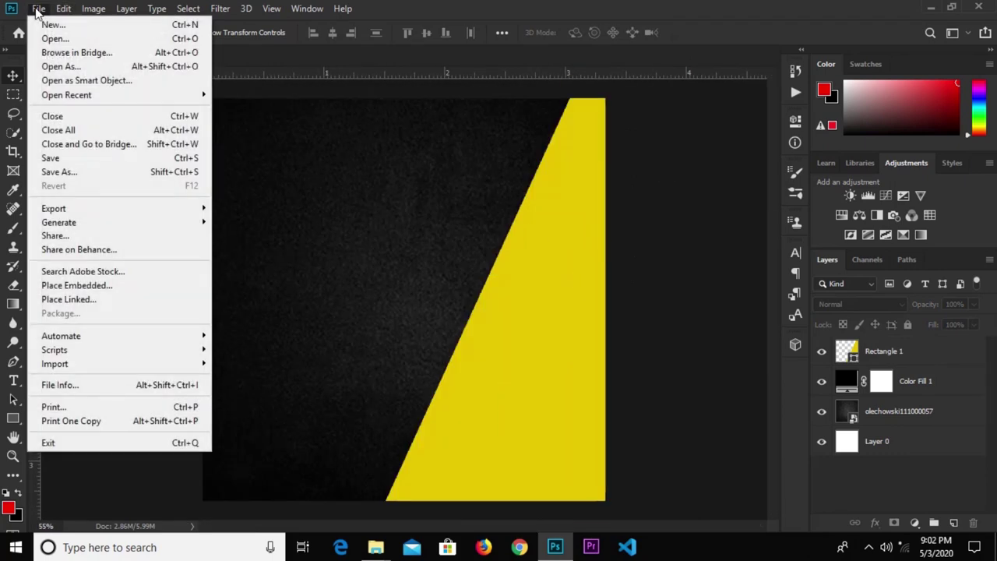
left_click(79, 288)
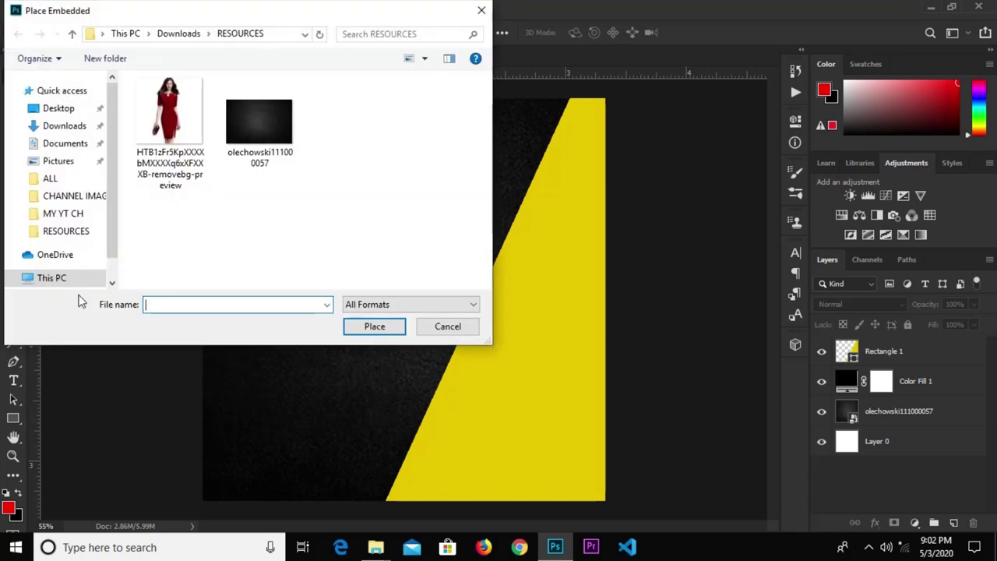
left_click(164, 136)
left_click(356, 328)
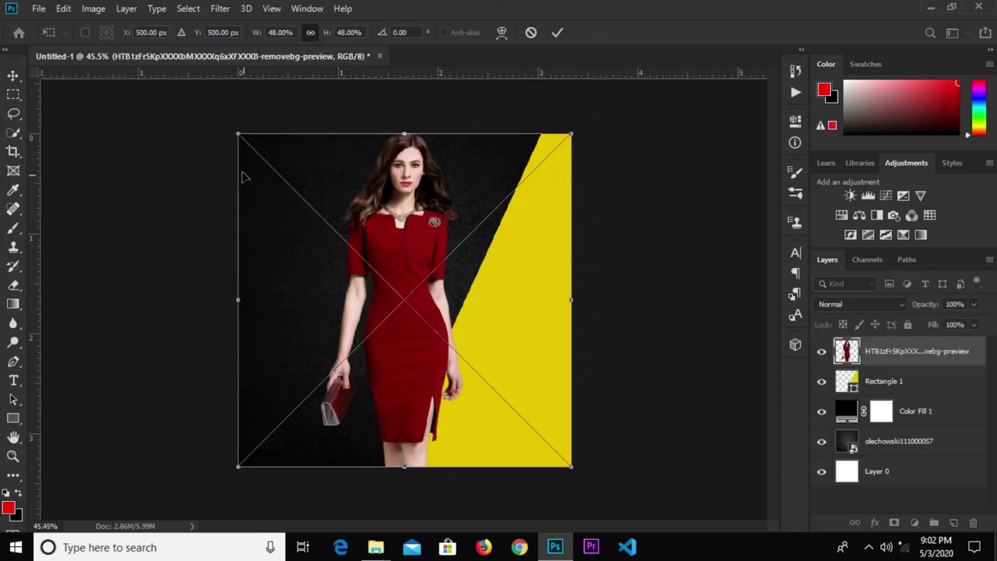
Enlarge the model and move her down and right over the yellow band
left_click_drag(574, 131, 631, 78)
left_click_drag(421, 219, 480, 294)
left_click(558, 32)
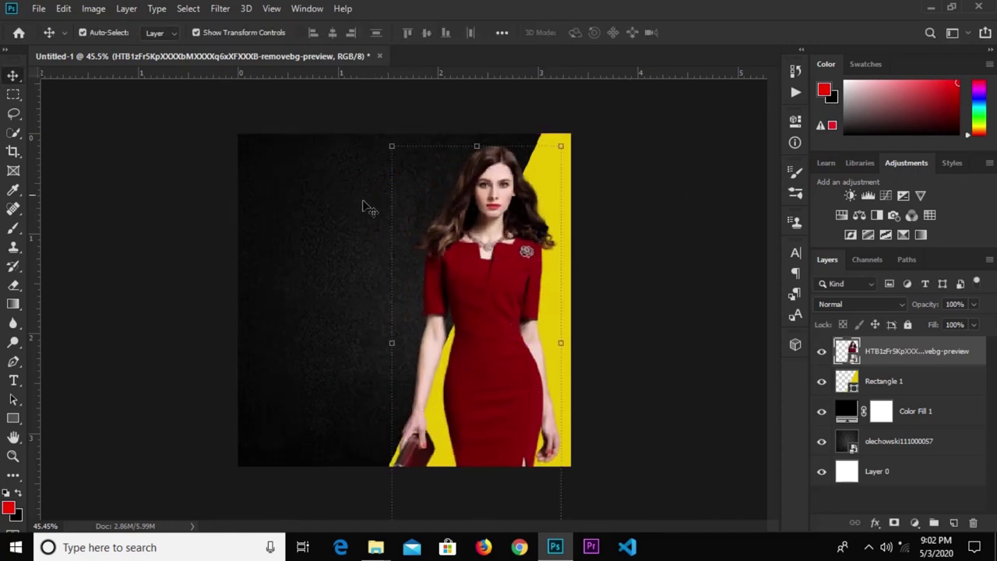
left_click(195, 293)
key("ctrl+plus")
key("ctrl+plus")
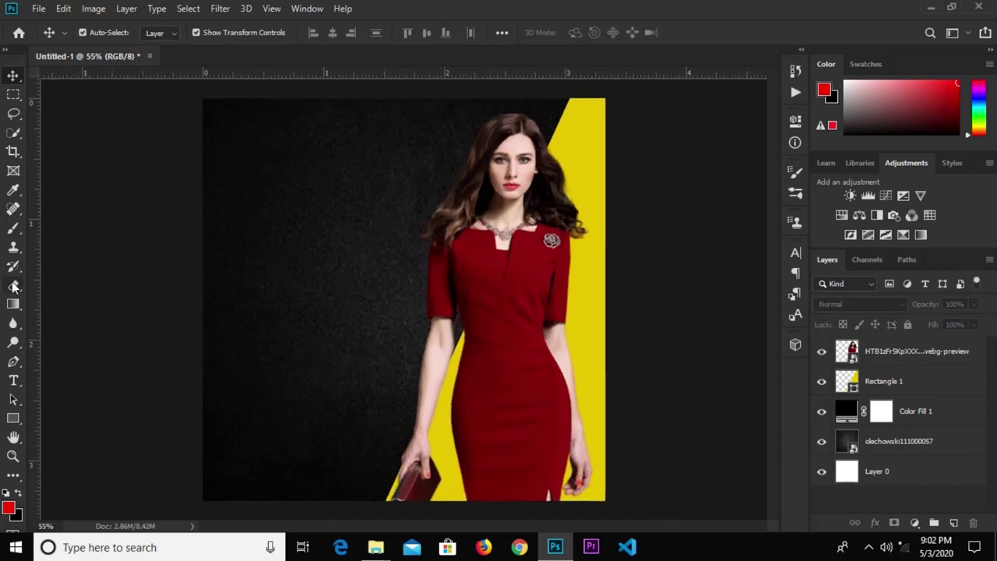
Add two vertical guides on the left half and type ULTIMATE near the upper left
left_click_drag(36, 286, 394, 305)
left_click_drag(38, 304, 226, 316)
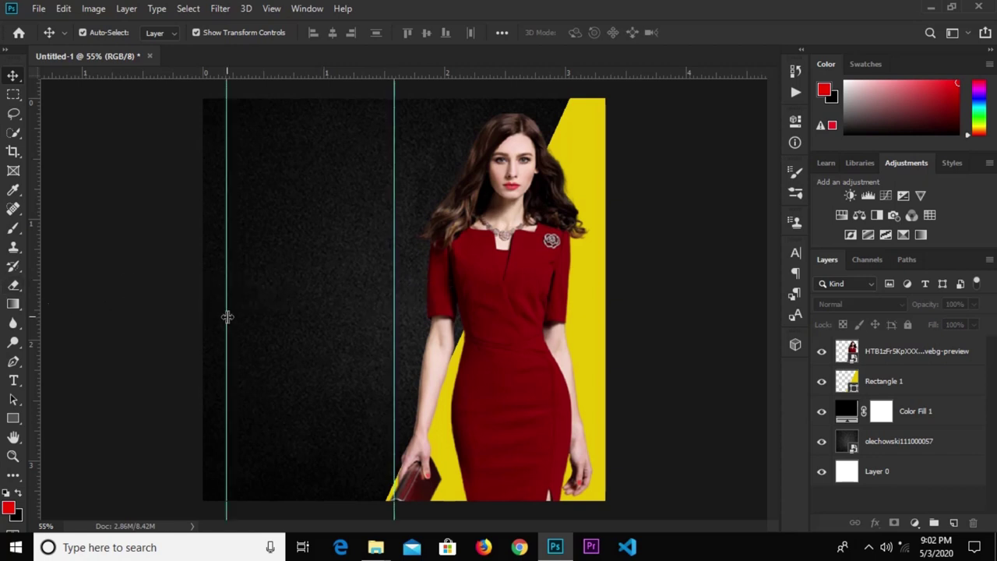
left_click(15, 380)
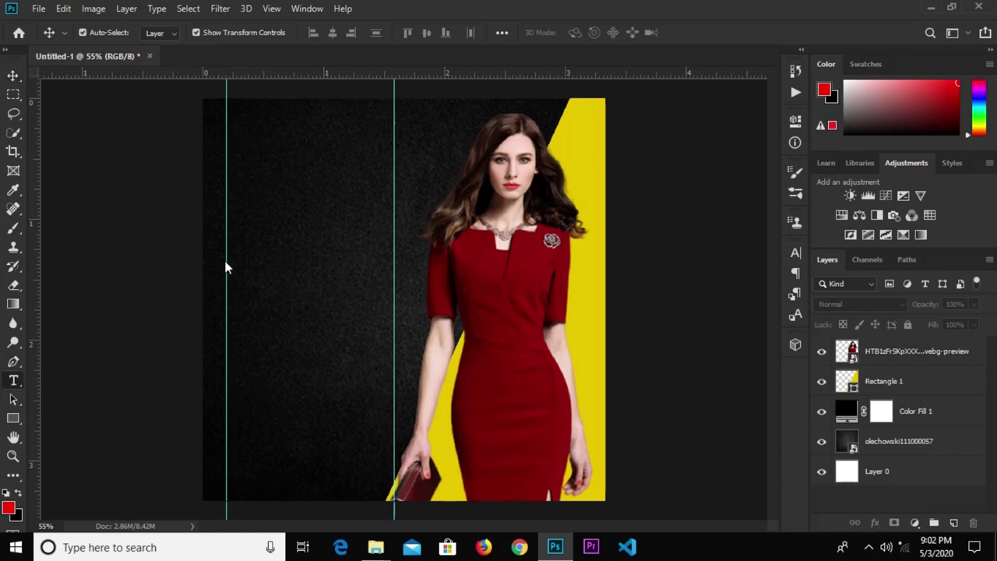
left_click(265, 200)
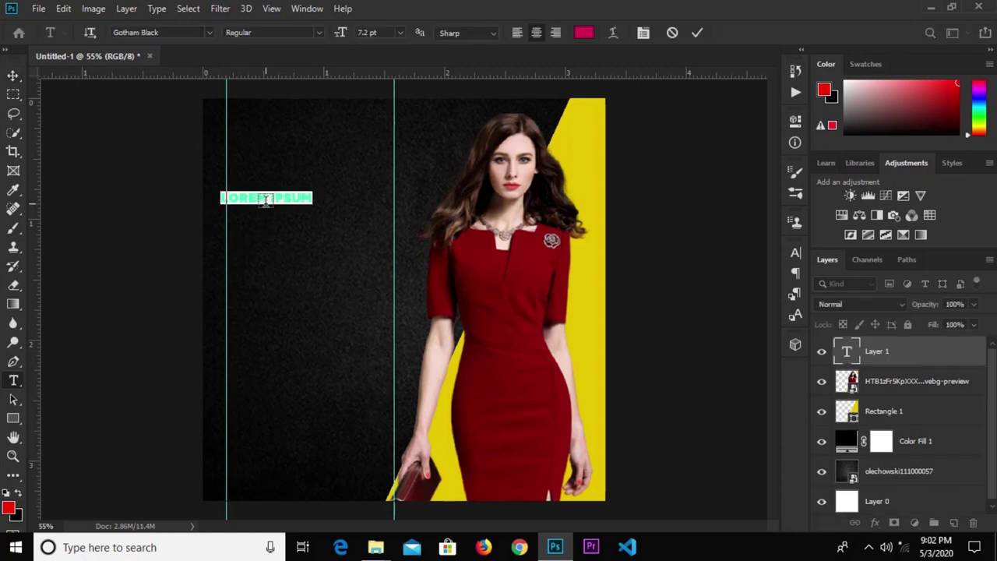
type("NETIMATE")
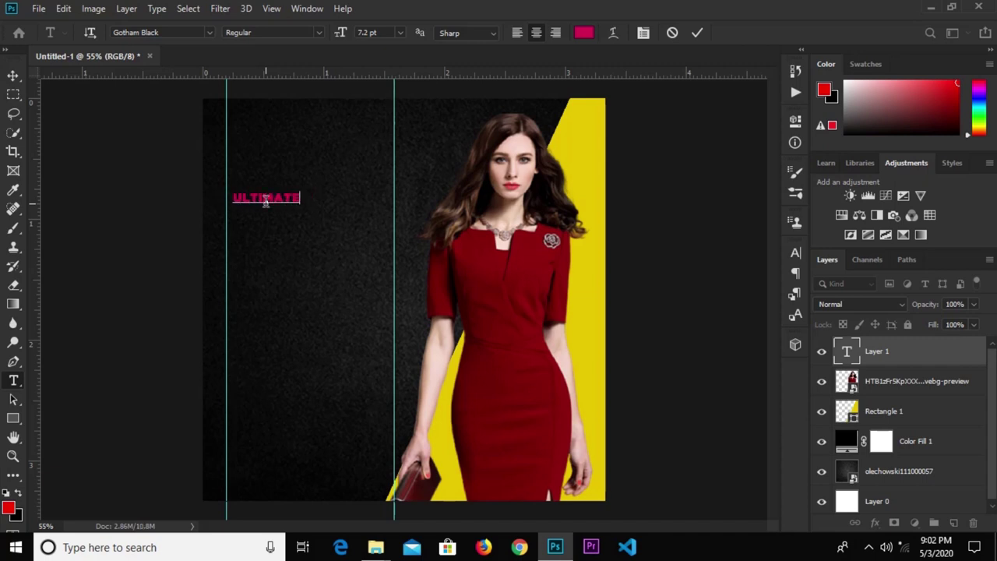
left_click(696, 32)
Make the ULTIMATE text white and search the font list for Auxin
left_click(584, 32)
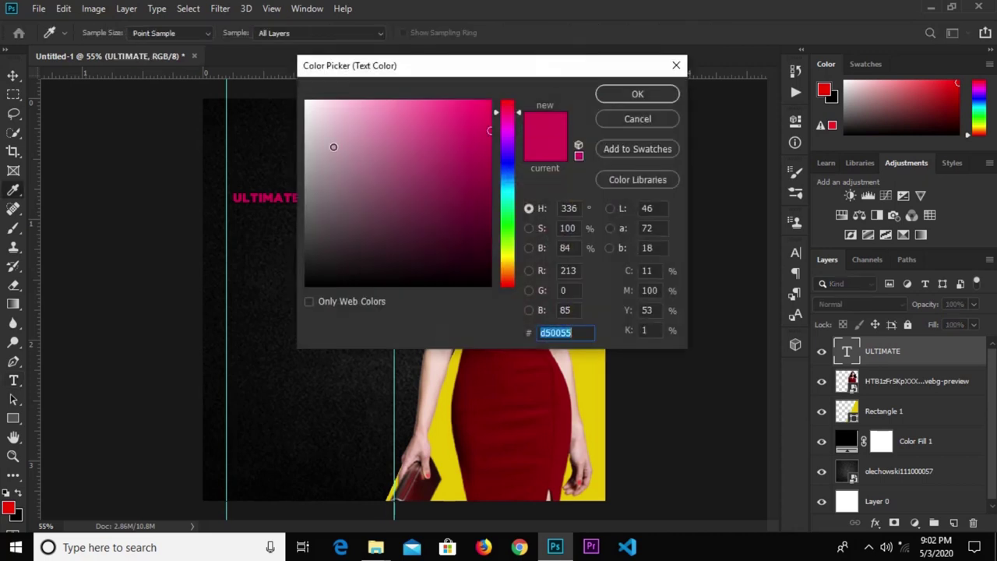
left_click_drag(334, 148, 274, 98)
left_click(635, 95)
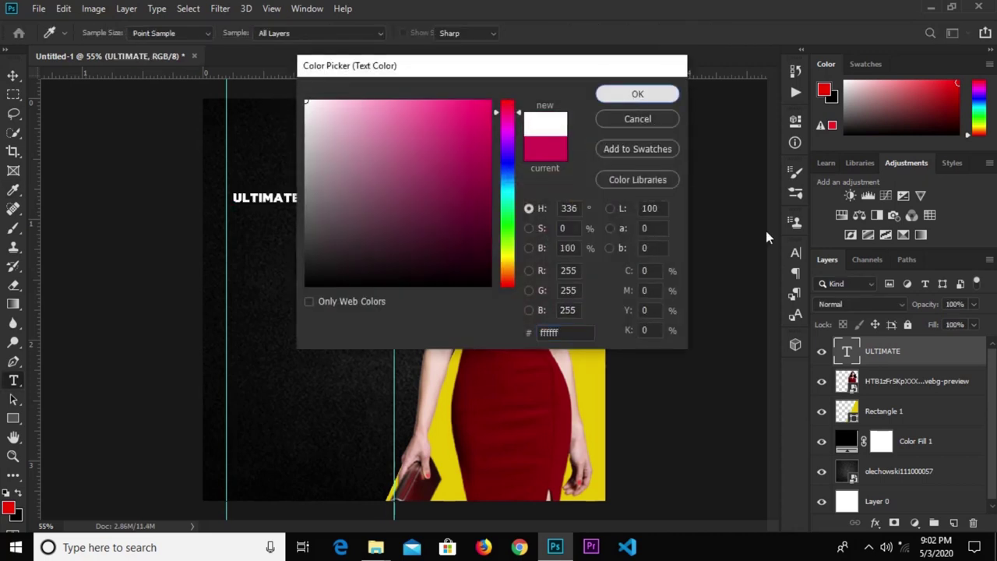
left_click(795, 253)
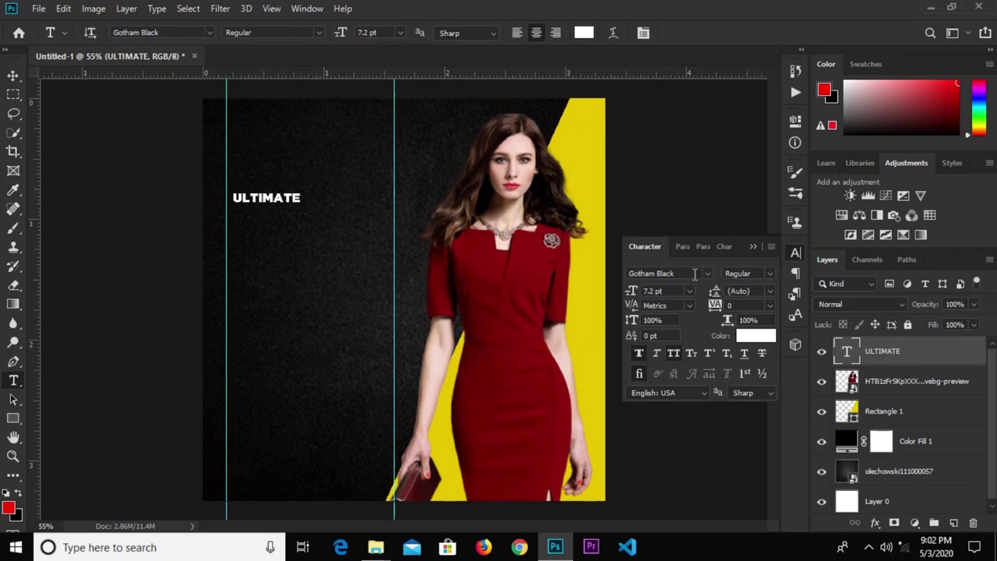
left_click(693, 274)
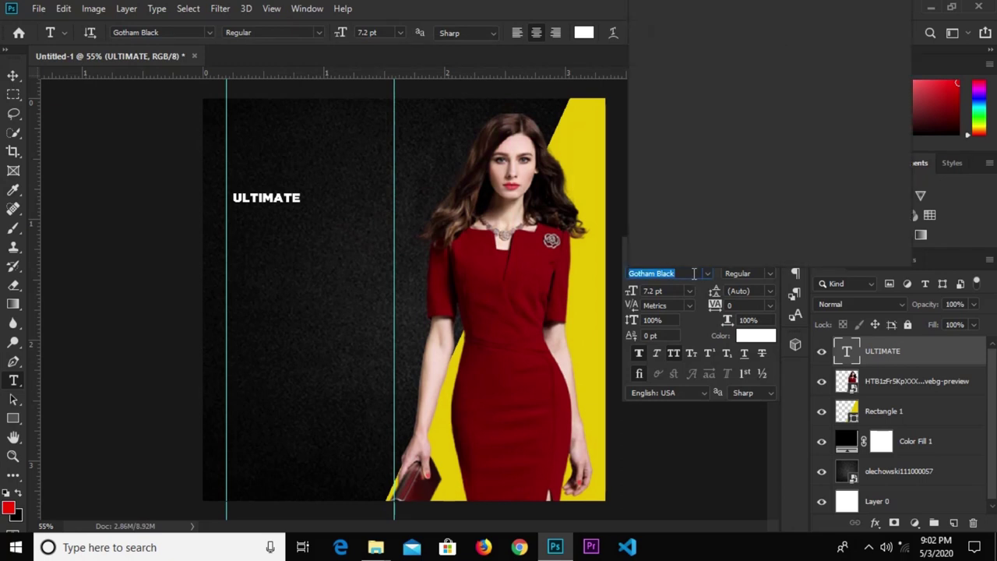
type("auxin")
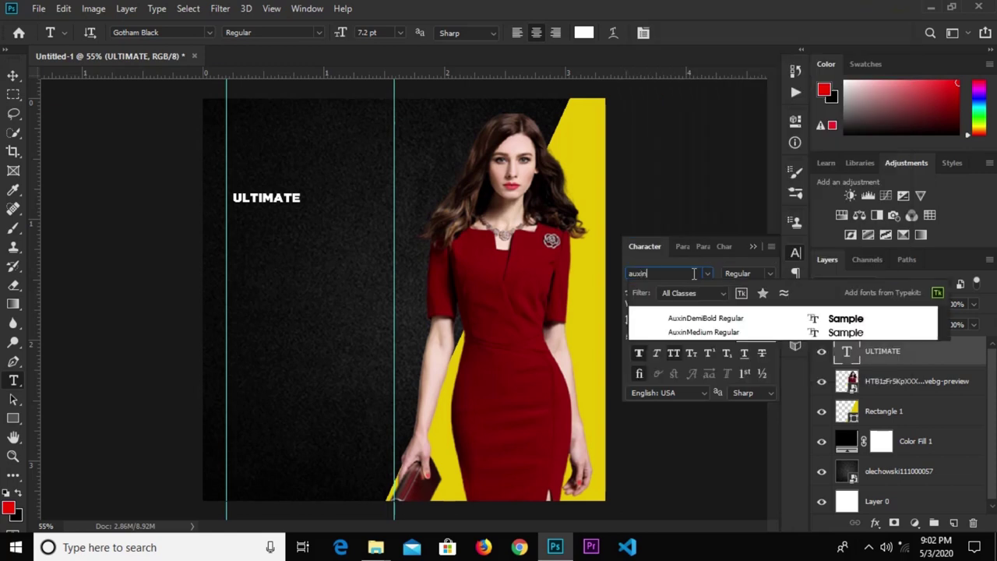
Set ULTIMATE in AuxinDemiBold at 14 pt
left_click(720, 318)
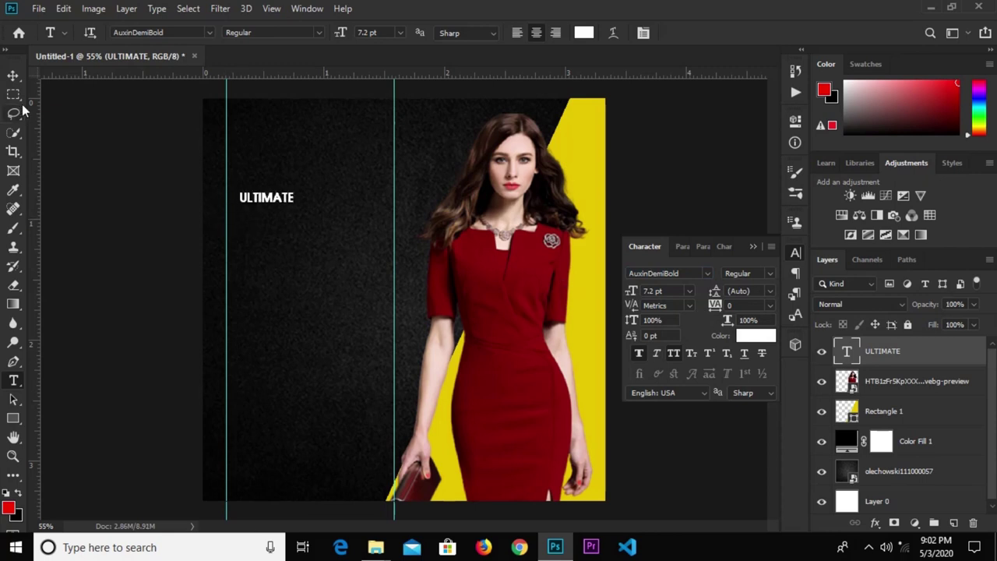
left_click(690, 293)
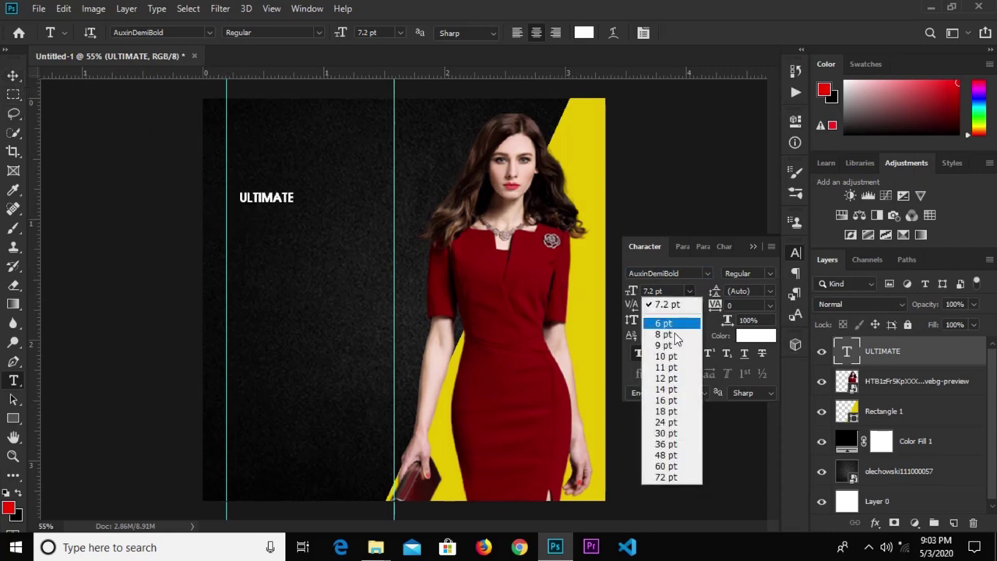
left_click(672, 413)
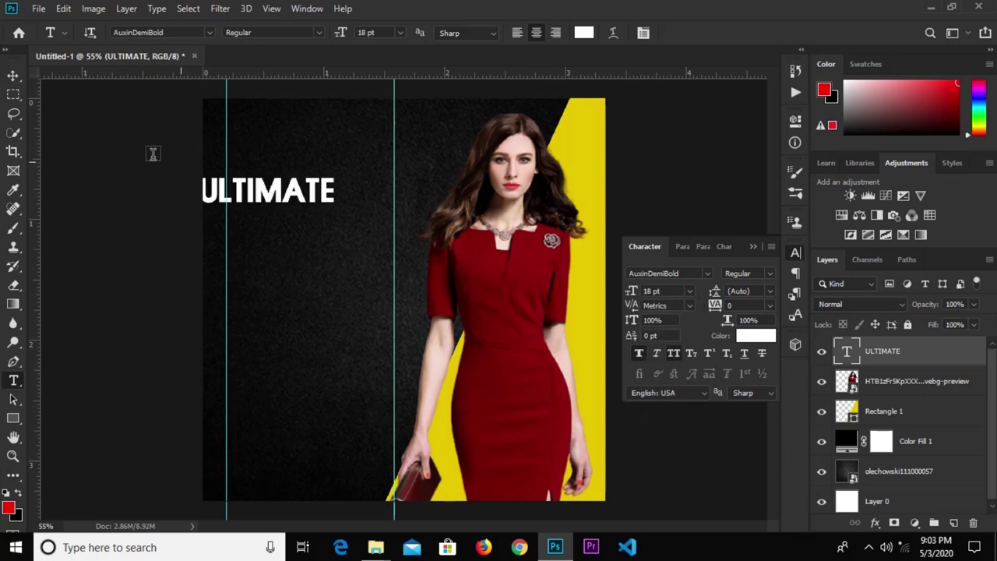
left_click(686, 293)
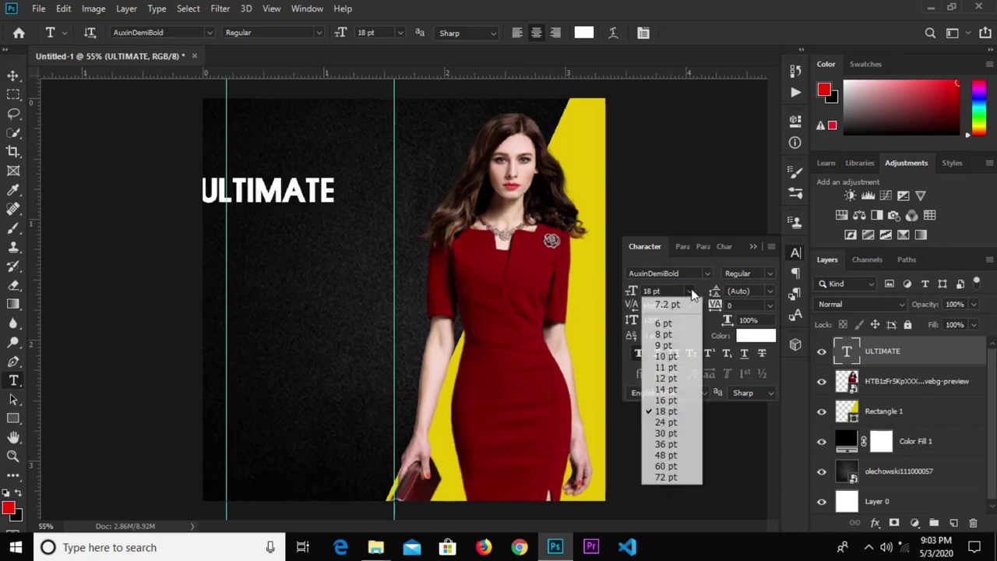
left_click(675, 400)
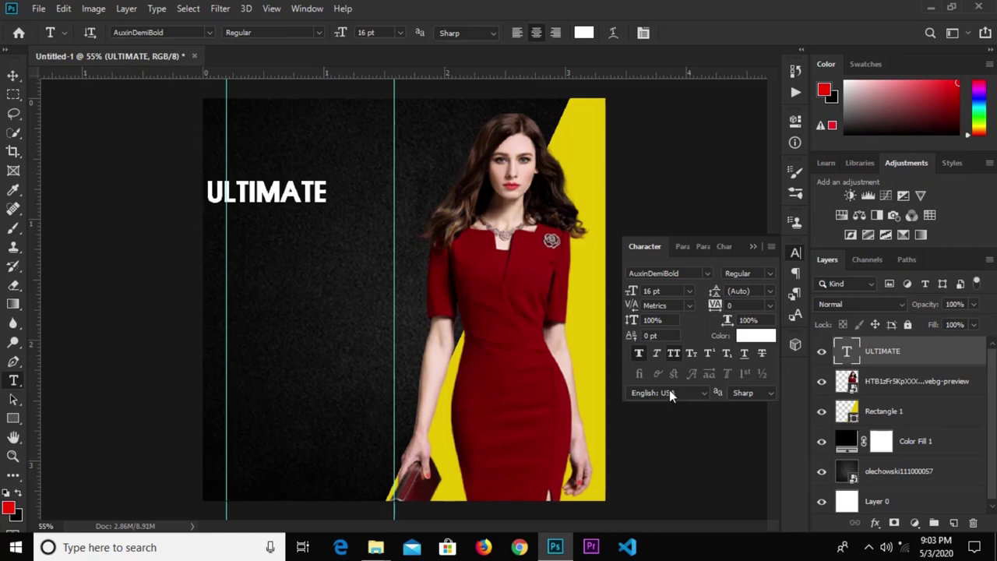
left_click(687, 291)
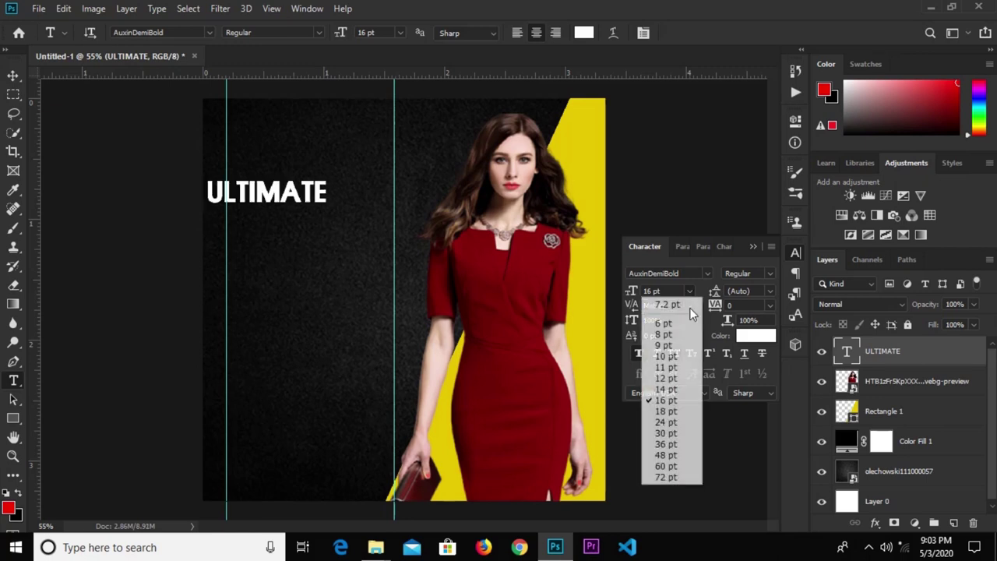
left_click(677, 390)
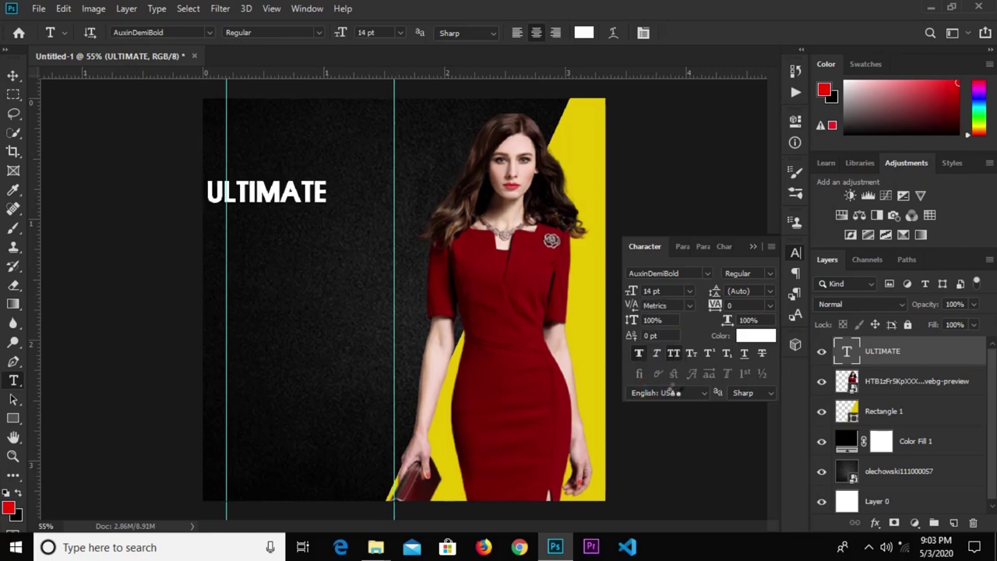
Move ULTIMATE up and right to sit between the two guides
left_click(13, 75)
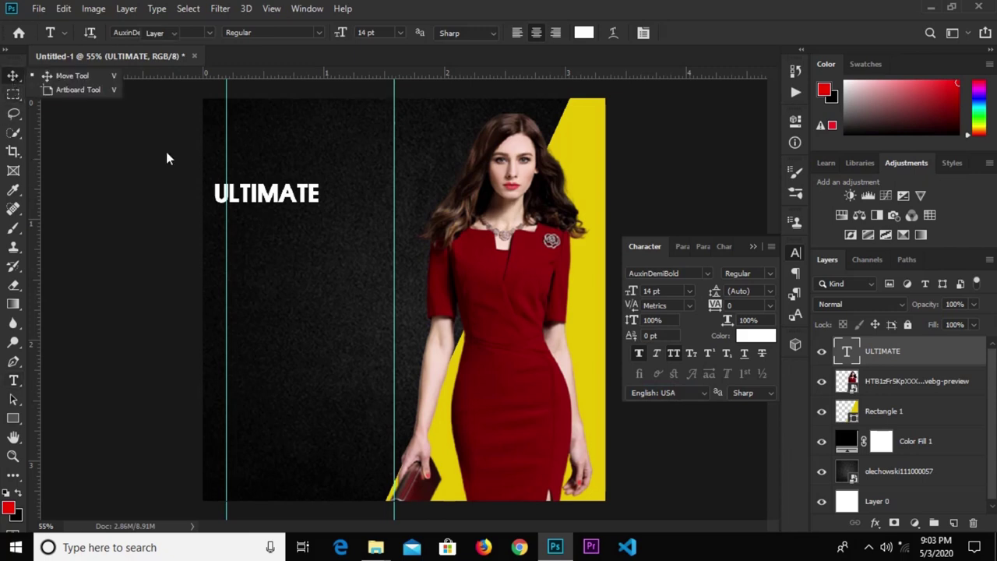
key("ctrl+t")
left_click_drag(268, 194, 315, 182)
left_click(701, 32)
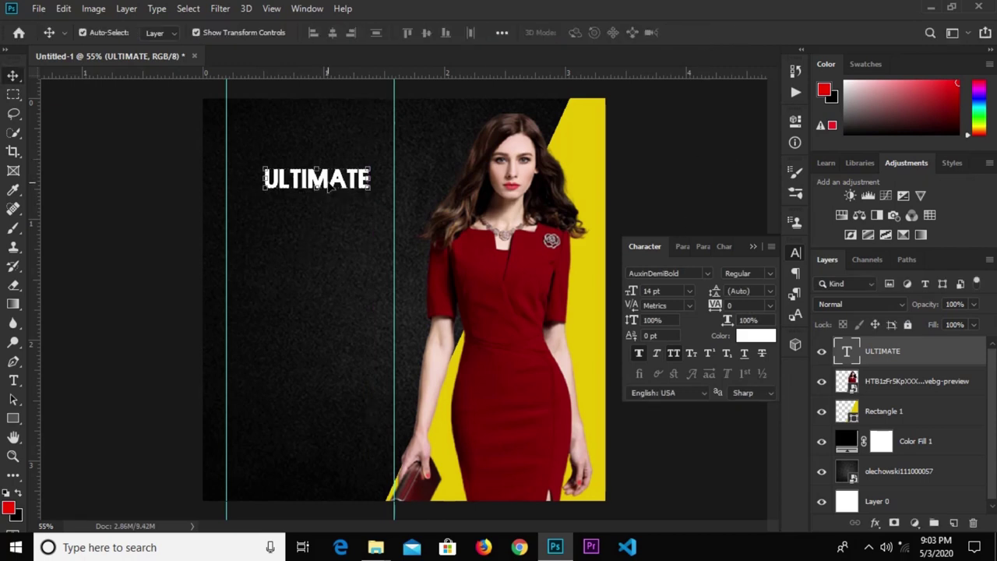
Duplicate ULTIMATE just below itself and retype the copy as FASHION, kept white
left_click_drag(334, 184, 307, 238)
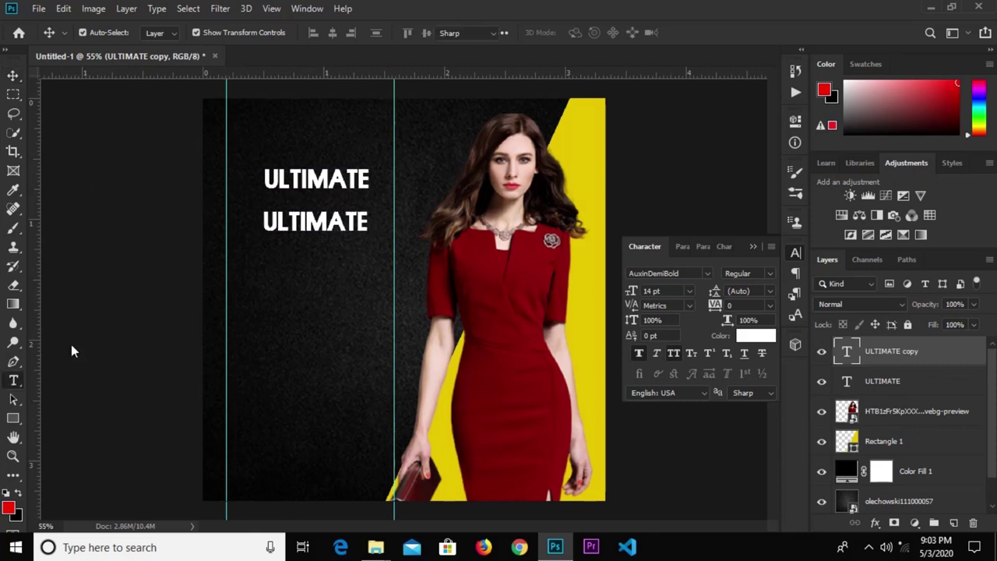
key("t")
left_click(274, 222)
key("ctrl+a")
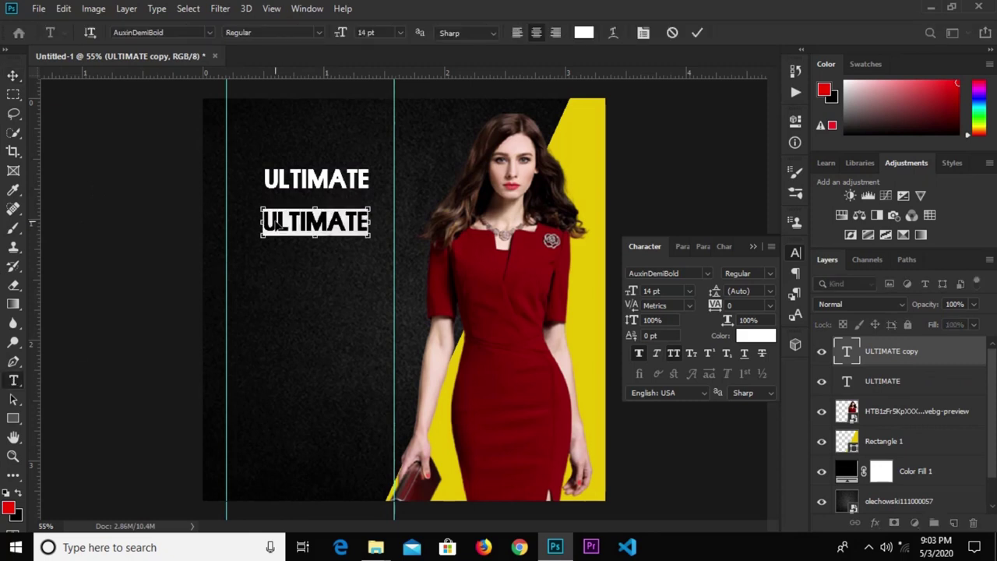
type("FASHION")
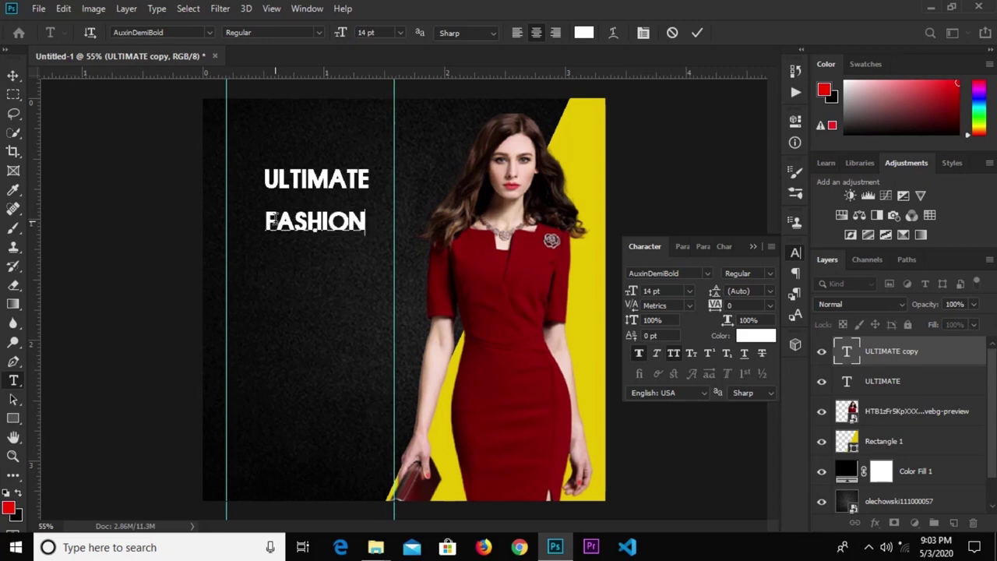
left_click(697, 33)
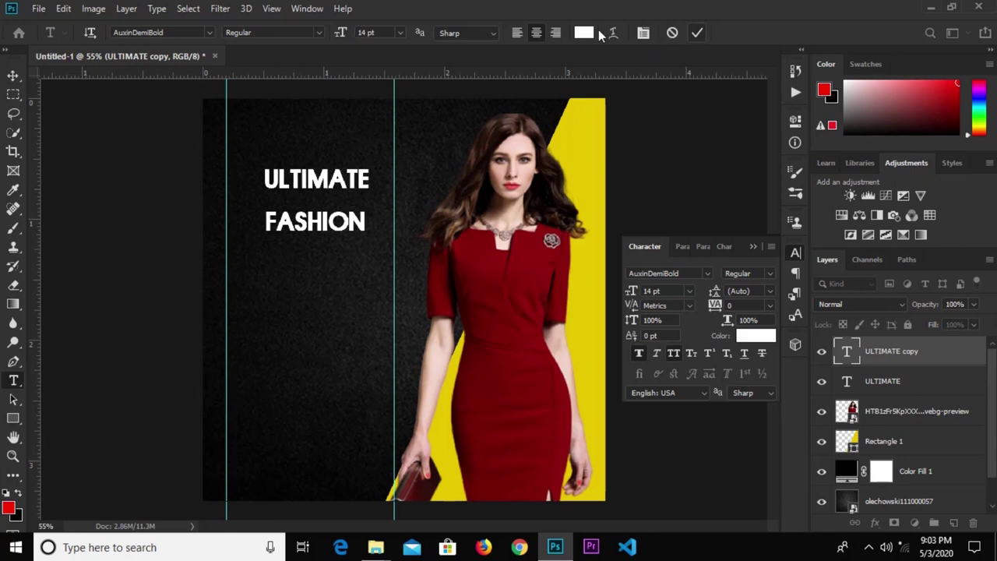
left_click(585, 33)
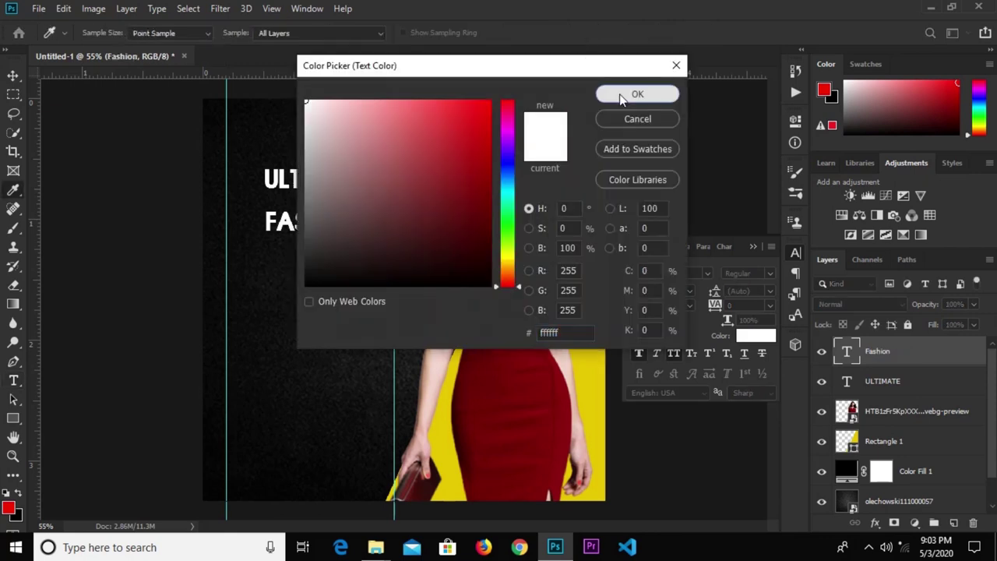
left_click(619, 100)
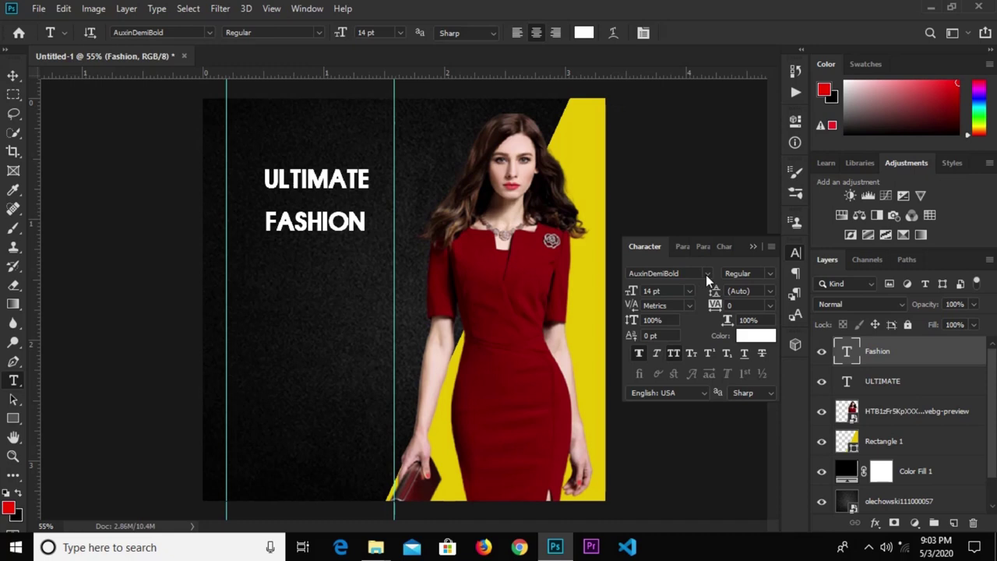
Set FASHION in the America and Stars font with All Caps off, reading Fashion
left_click(12, 74)
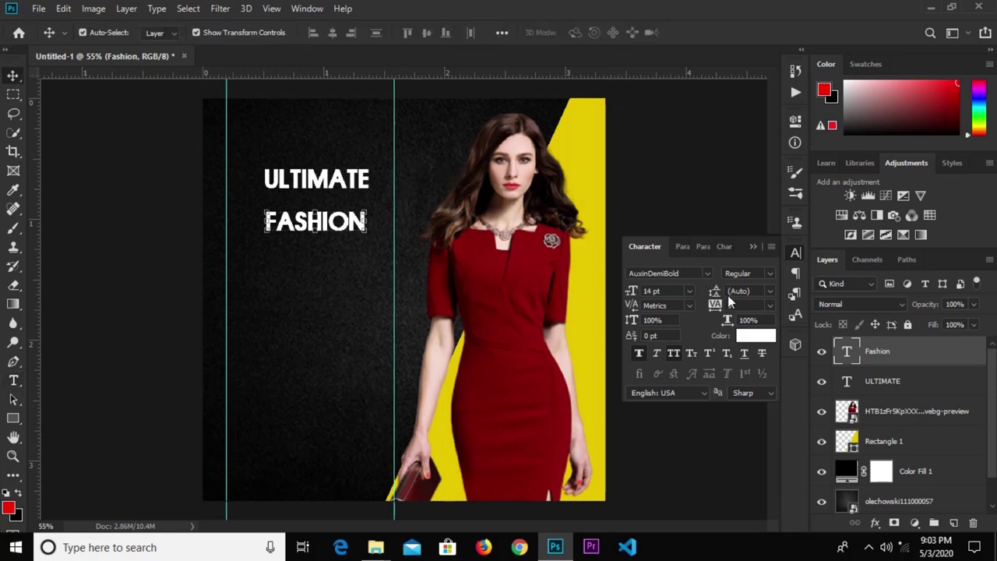
left_click(686, 273)
type("am")
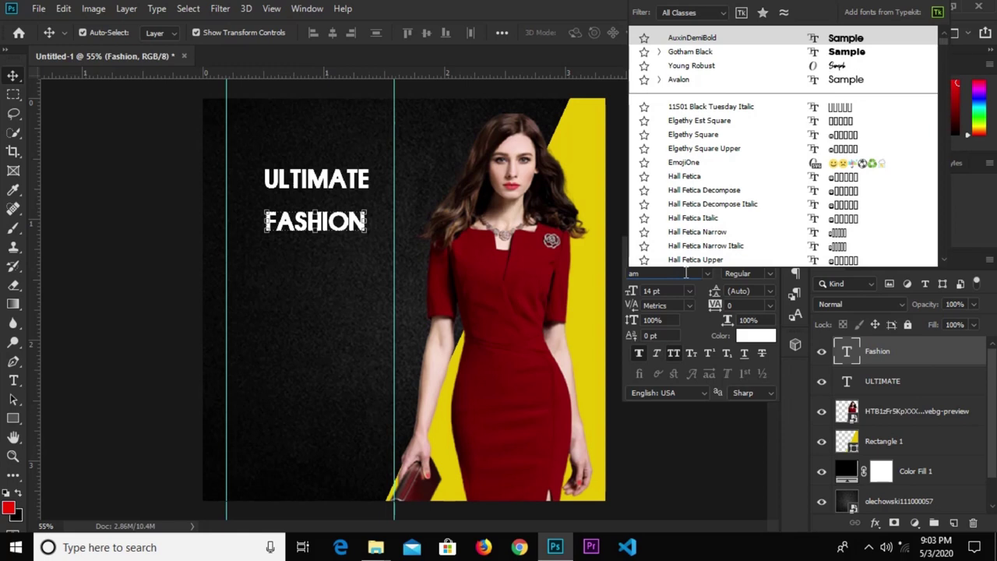
type("e")
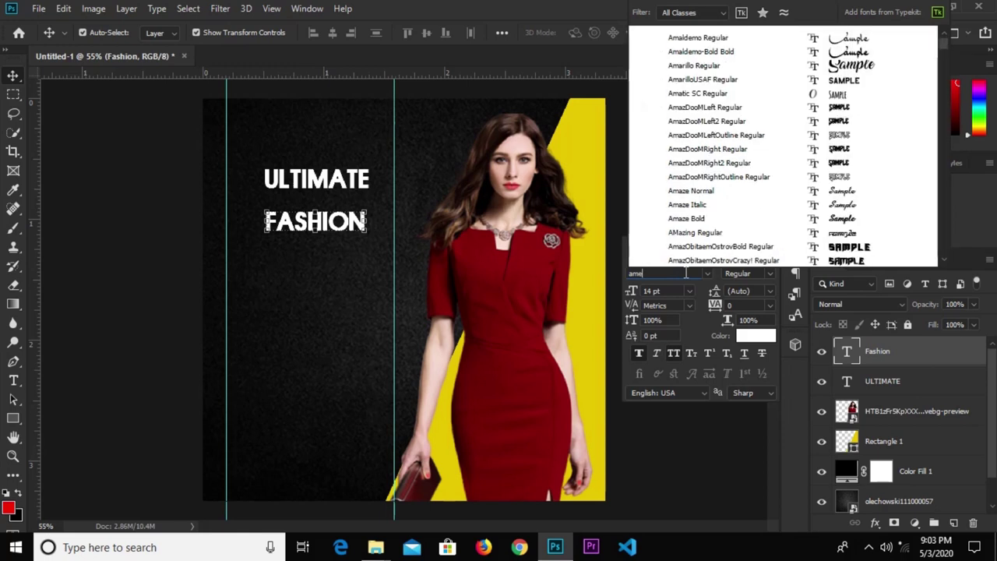
type("rica and Stars")
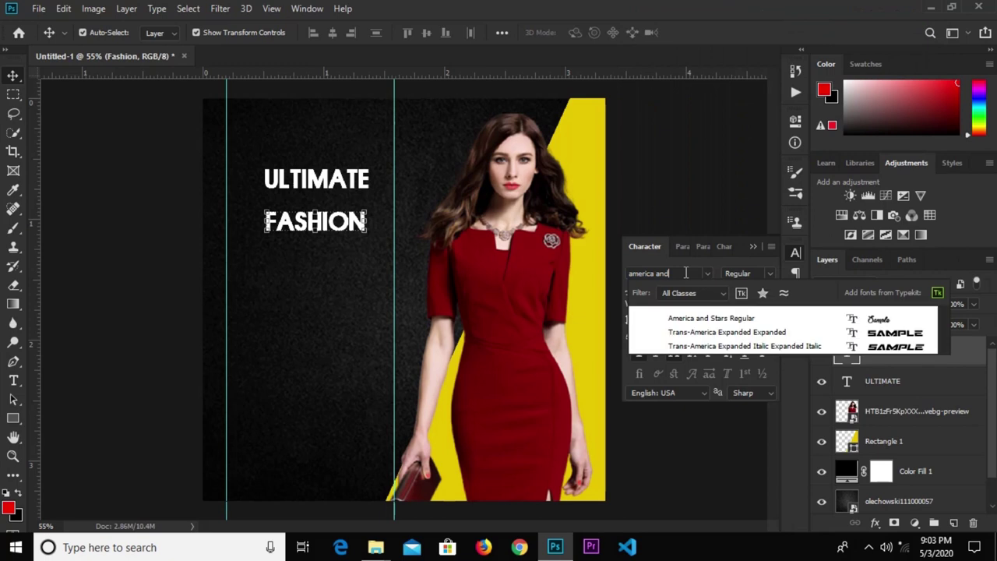
left_click(737, 320)
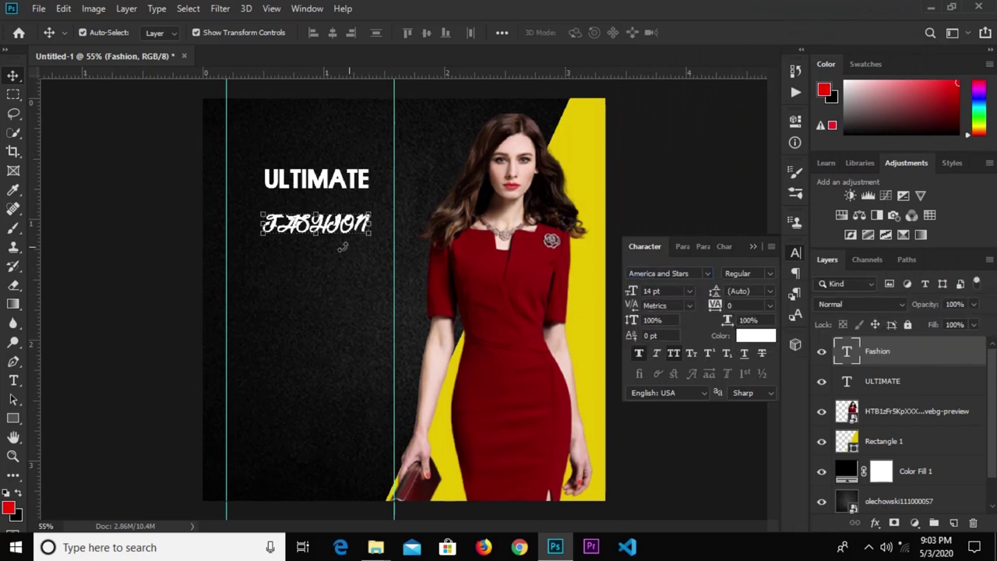
left_click(674, 353)
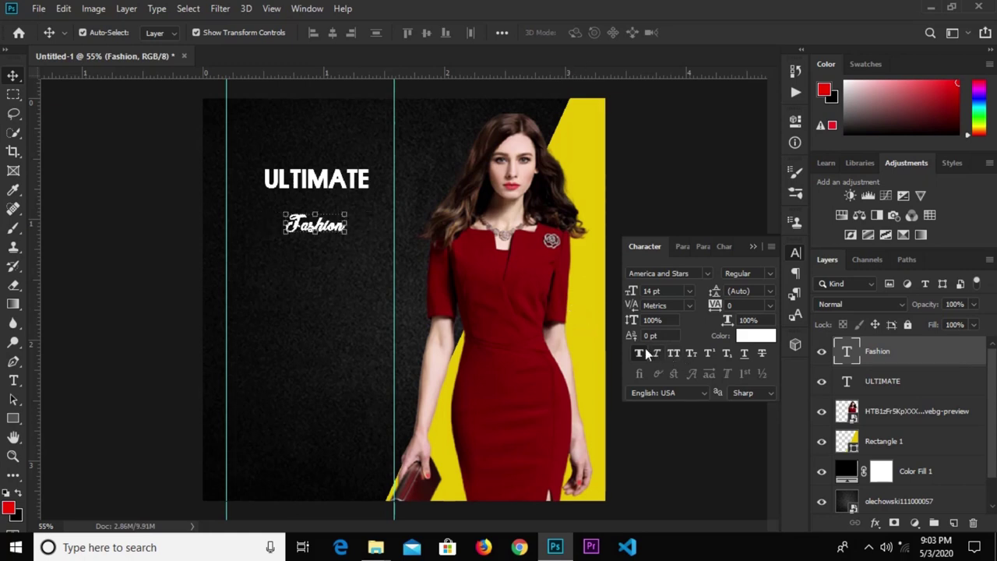
Enlarge Fashion to about 40 pt and position ULTIMATE right-aligned just above it
left_click_drag(332, 230, 378, 304)
left_click(701, 32)
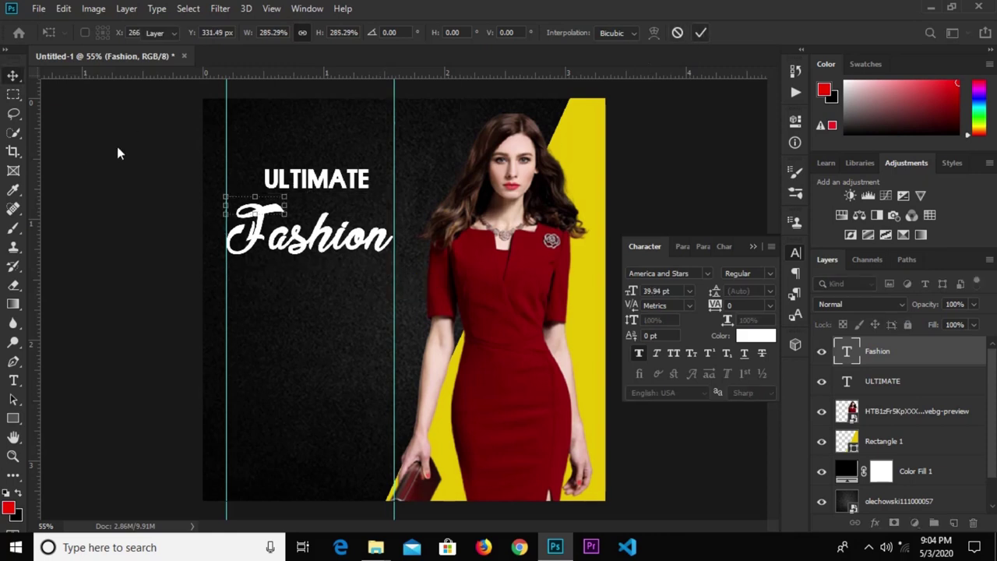
left_click(299, 192)
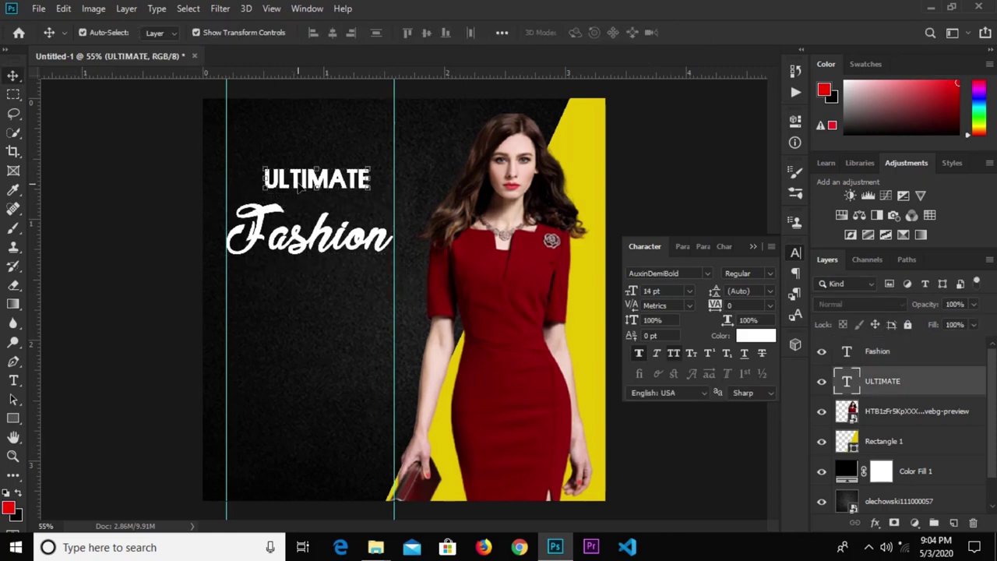
left_click_drag(306, 182, 308, 156)
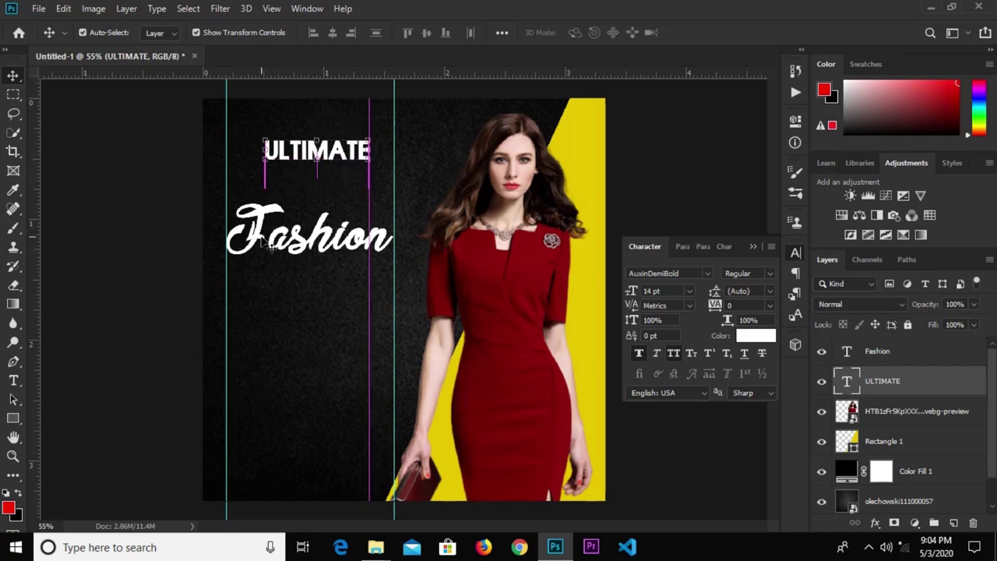
left_click_drag(262, 237, 257, 195)
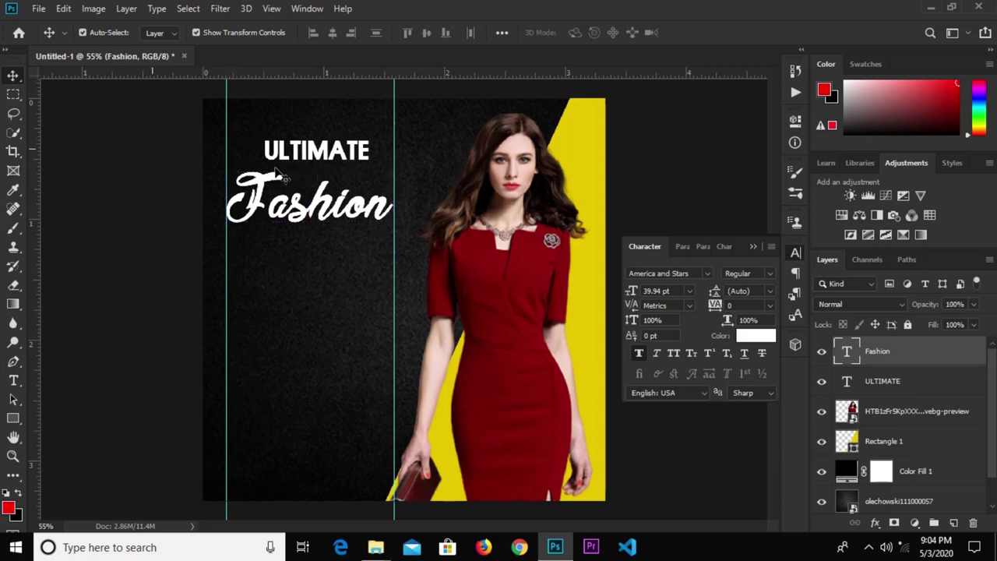
left_click(307, 161)
left_click_drag(310, 160, 333, 173)
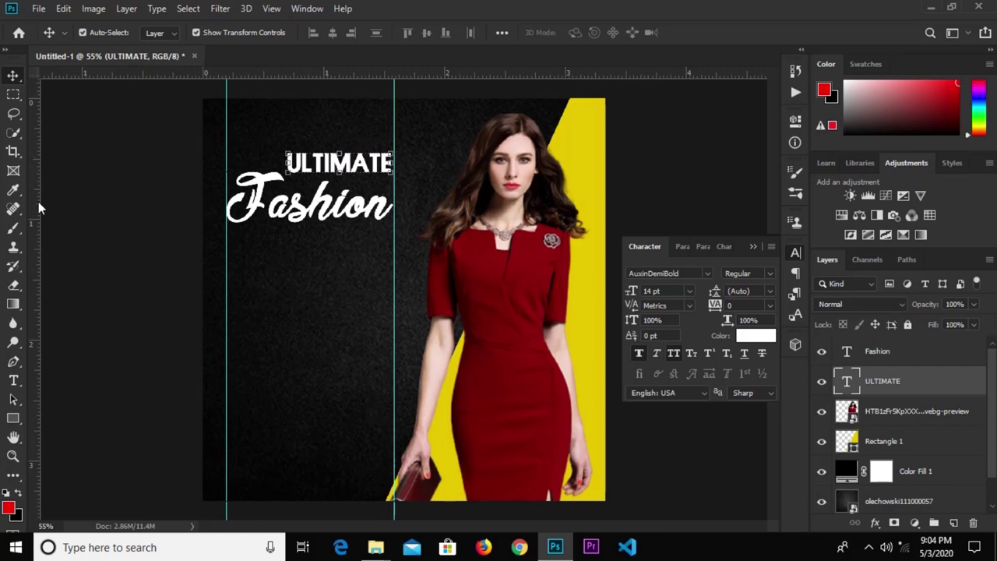
left_click(109, 212)
key("ctrl+minus")
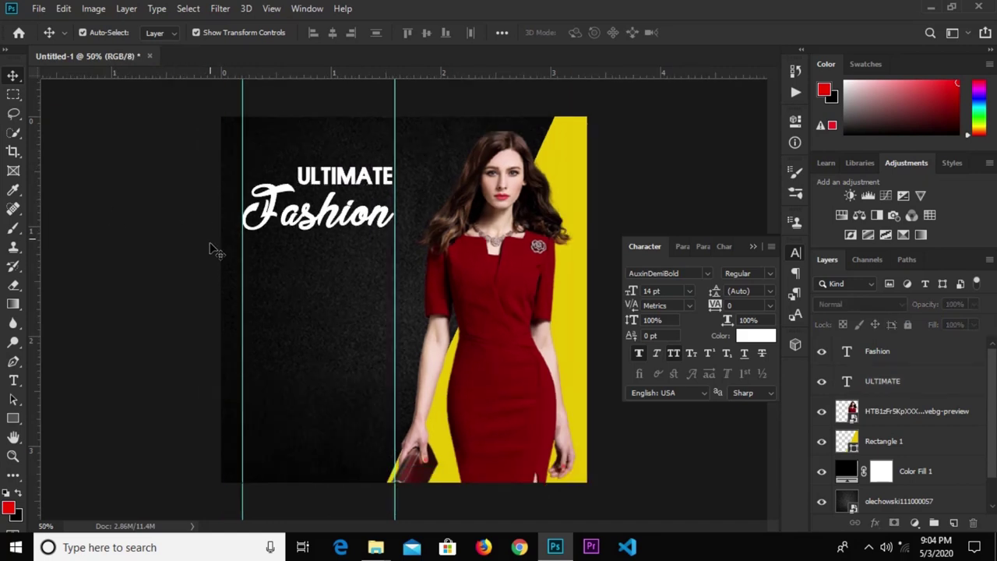
Draw a yellow 186 × 64 px rounded rectangle with 10 px corners centred under Fashion
left_click(13, 419)
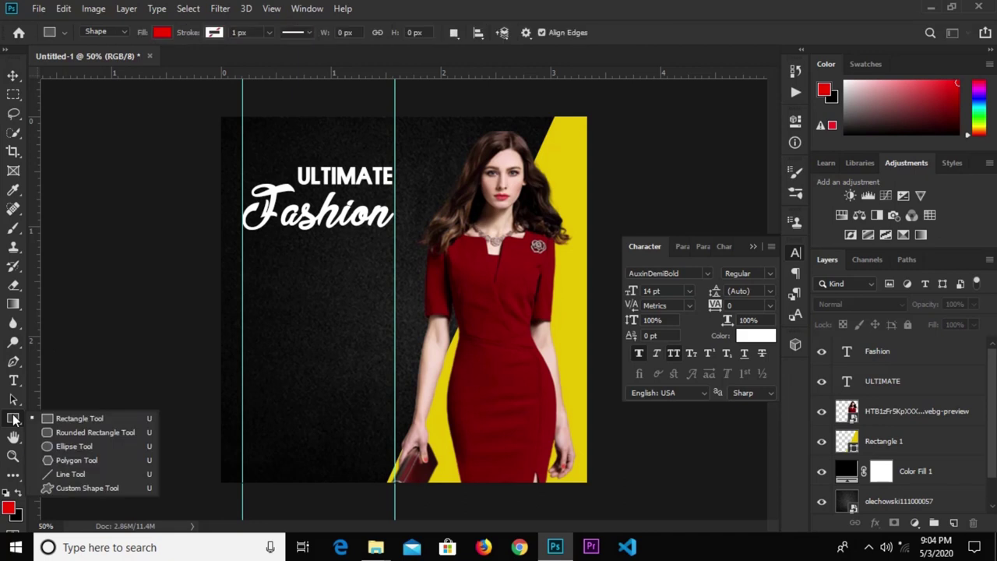
left_click(73, 434)
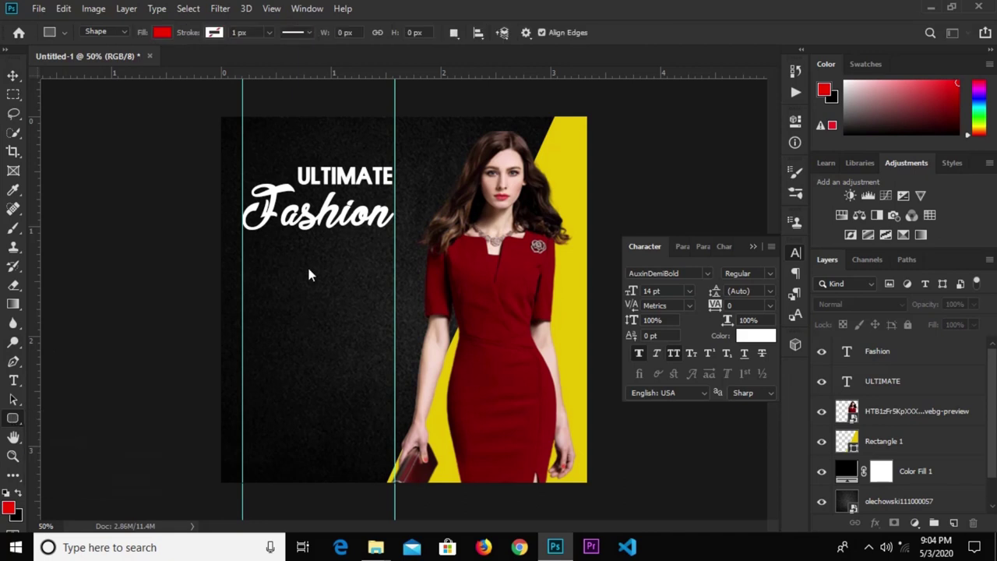
left_click_drag(277, 251, 355, 273)
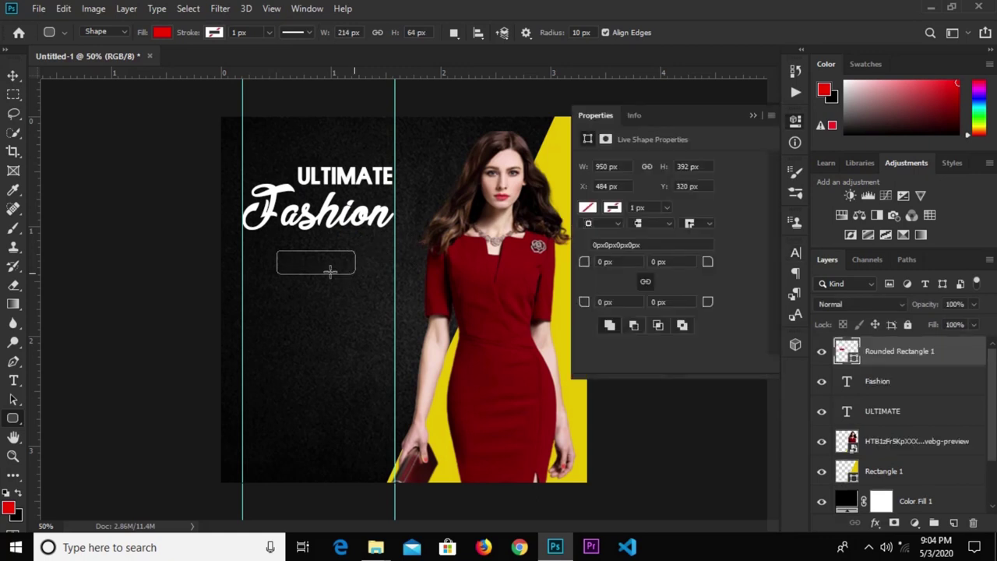
left_click(161, 33)
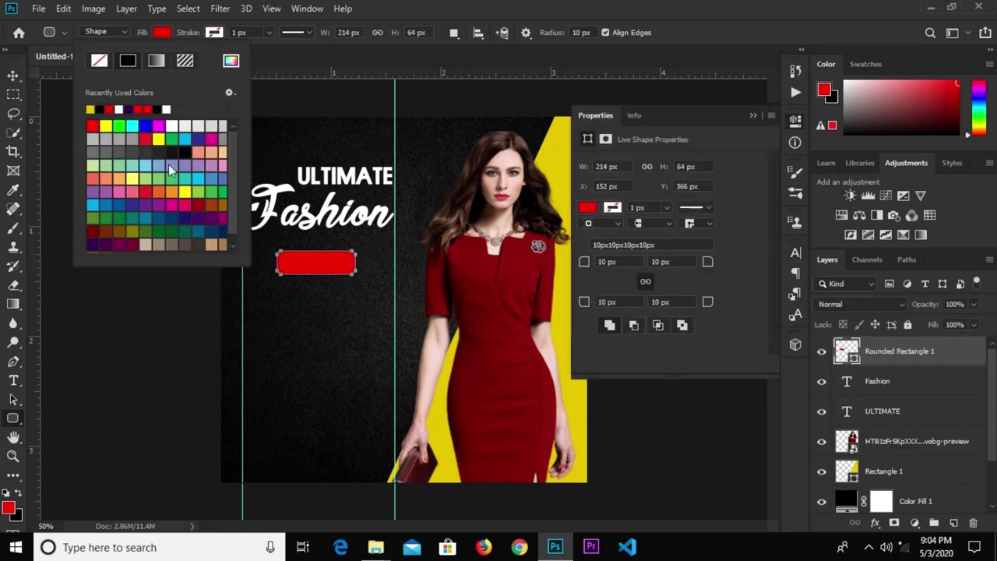
left_click(90, 108)
left_click(12, 76)
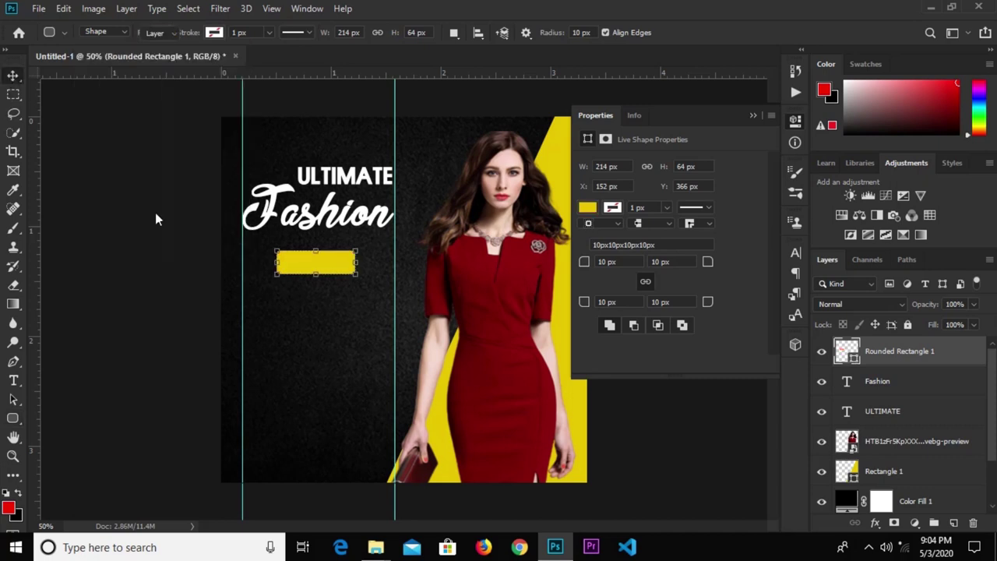
left_click(327, 336)
left_click_drag(311, 263, 355, 269)
Alt-drag a copy of ULTIMATE below the yellow bar and move its layer to the top
left_click(699, 33)
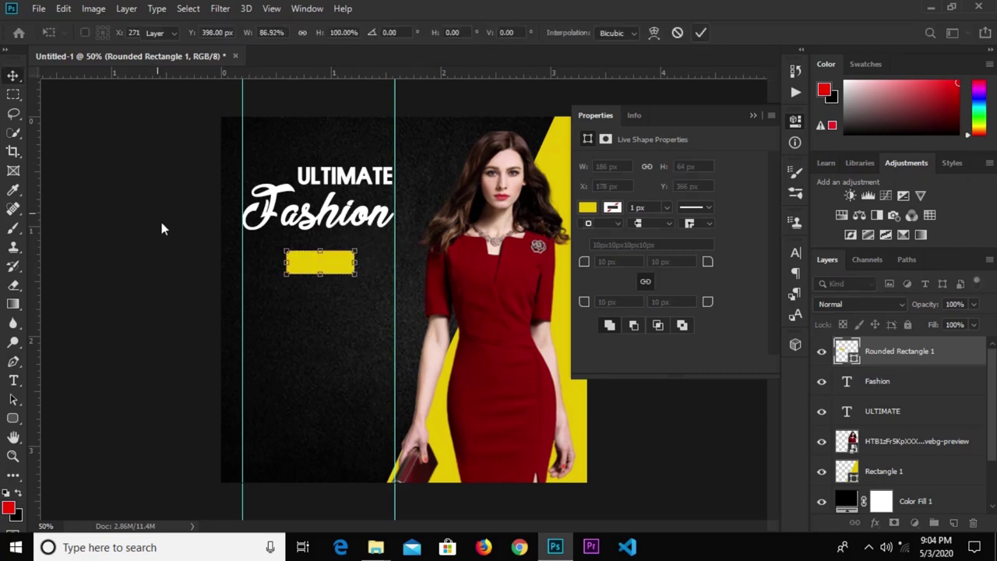
left_click(310, 187)
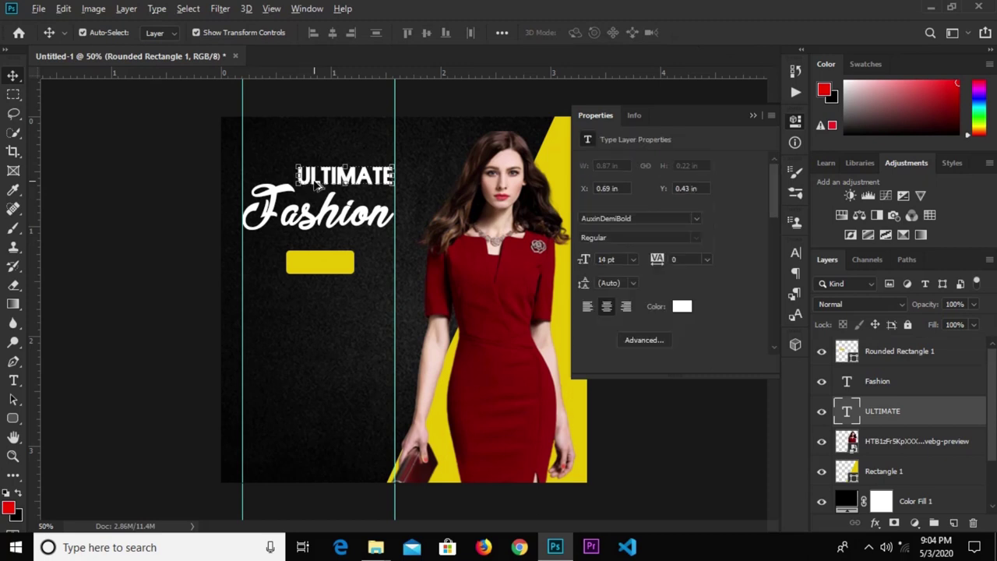
left_click_drag(311, 186, 295, 319)
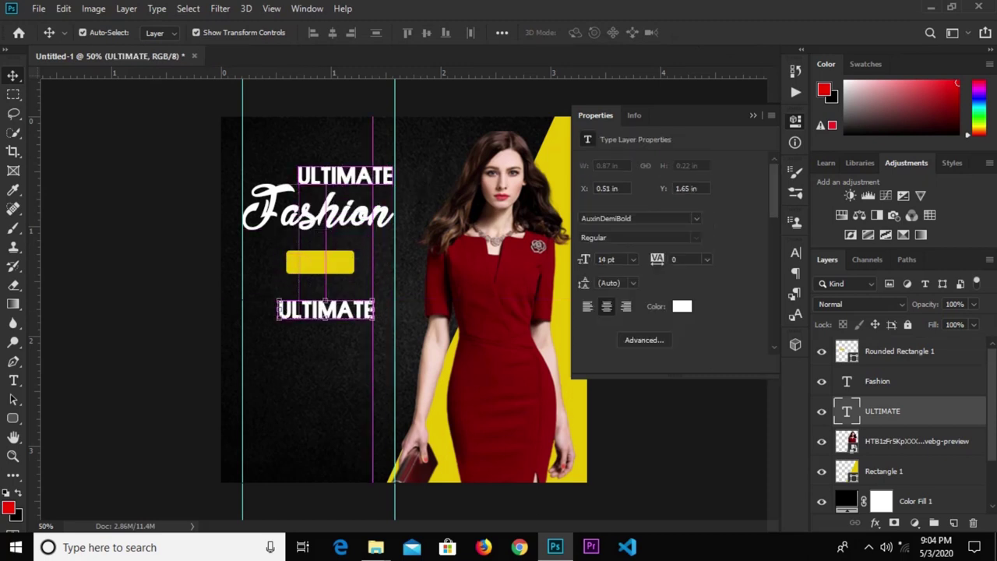
left_click_drag(894, 418, 895, 347)
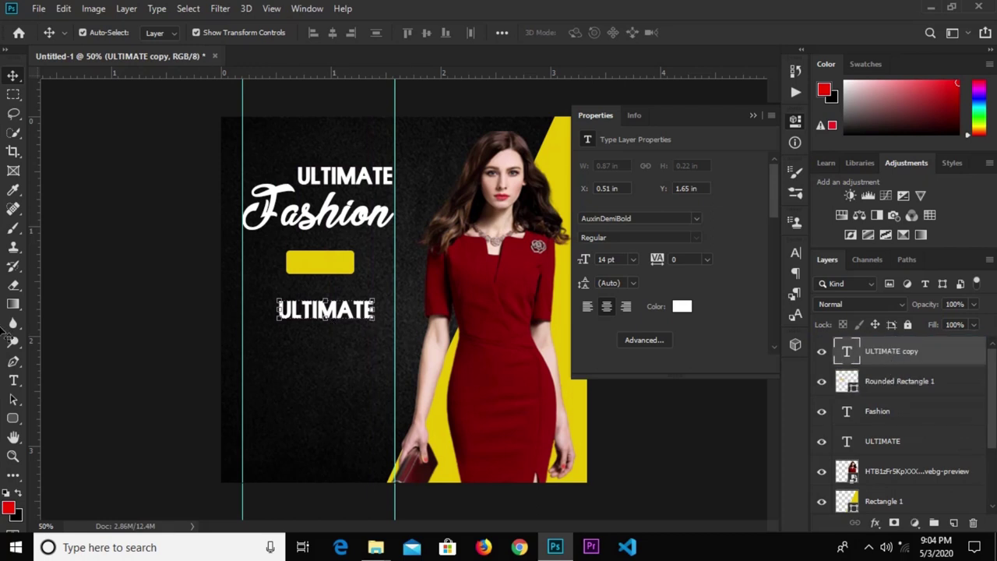
Retype the copied ULTIMATE text as 'UP TO'
left_click(13, 380)
left_click(292, 310)
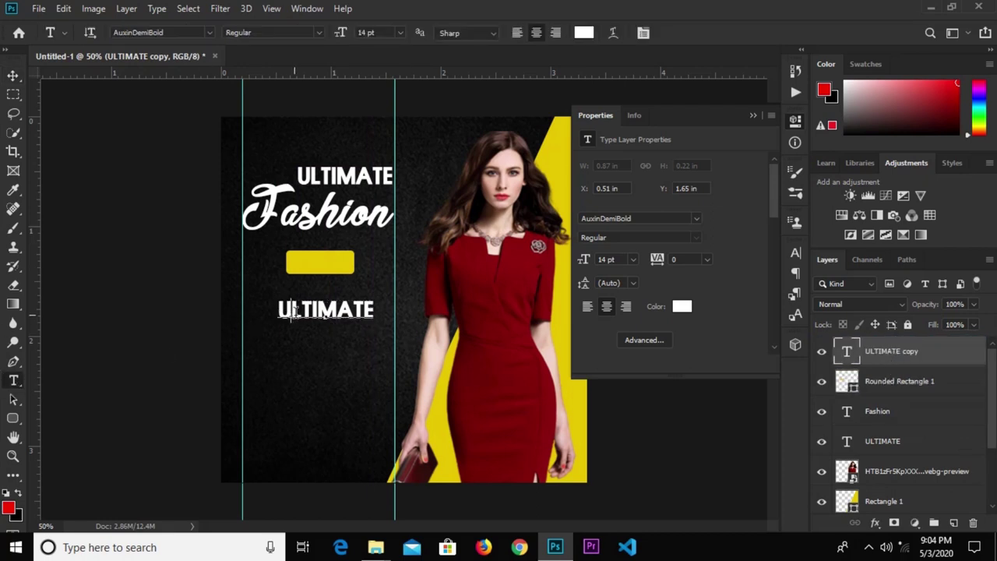
double_click(292, 311)
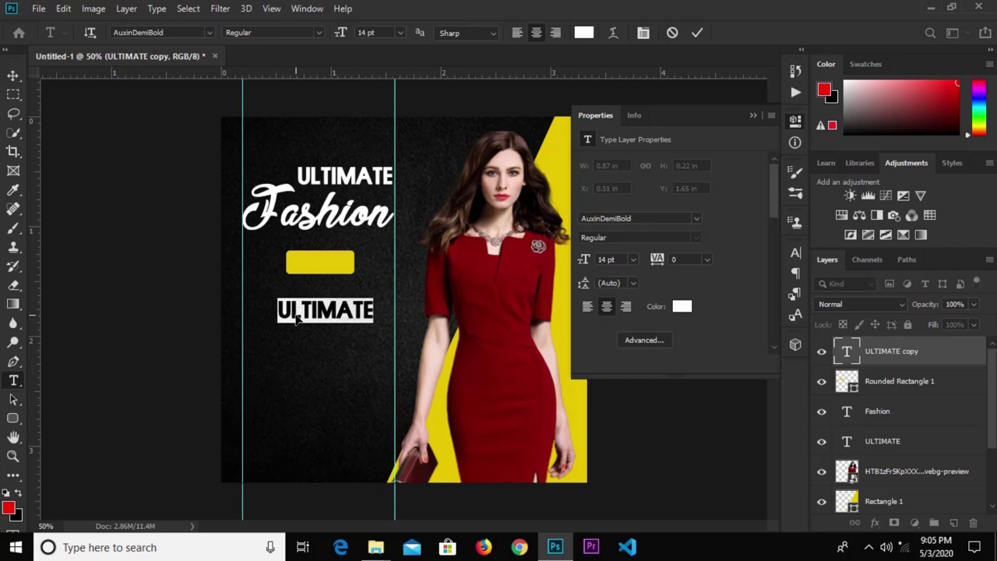
left_click(294, 310)
key("ctrl+a")
type("UP TO")
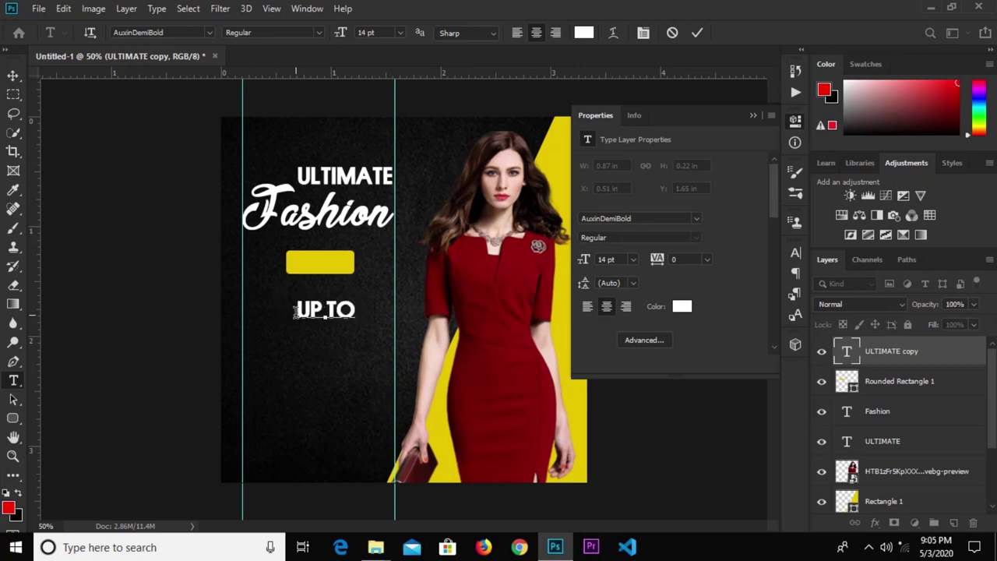
left_click(697, 33)
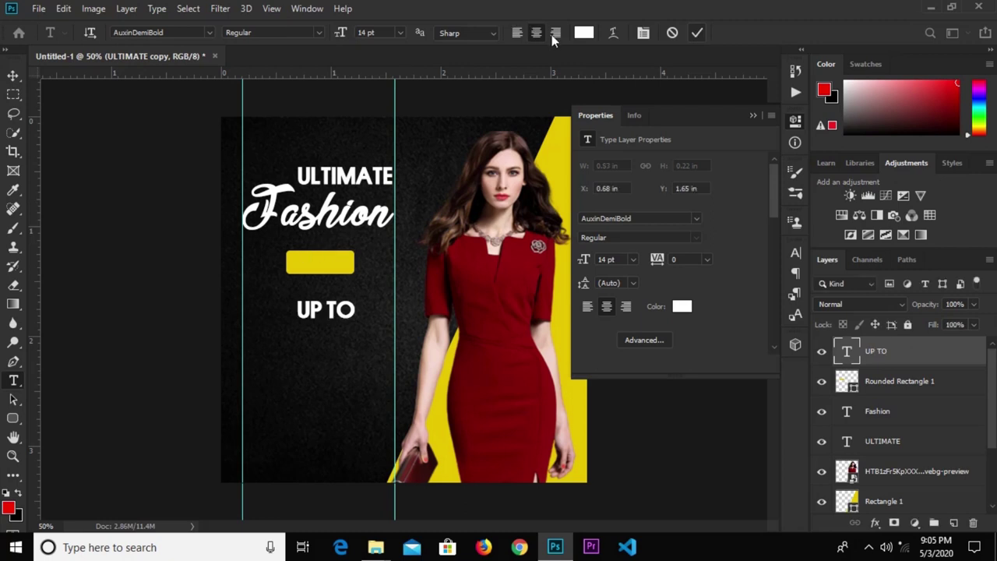
Change the UP TO text colour to black (000000)
left_click(584, 34)
left_click_drag(467, 276, 496, 286)
left_click(637, 93)
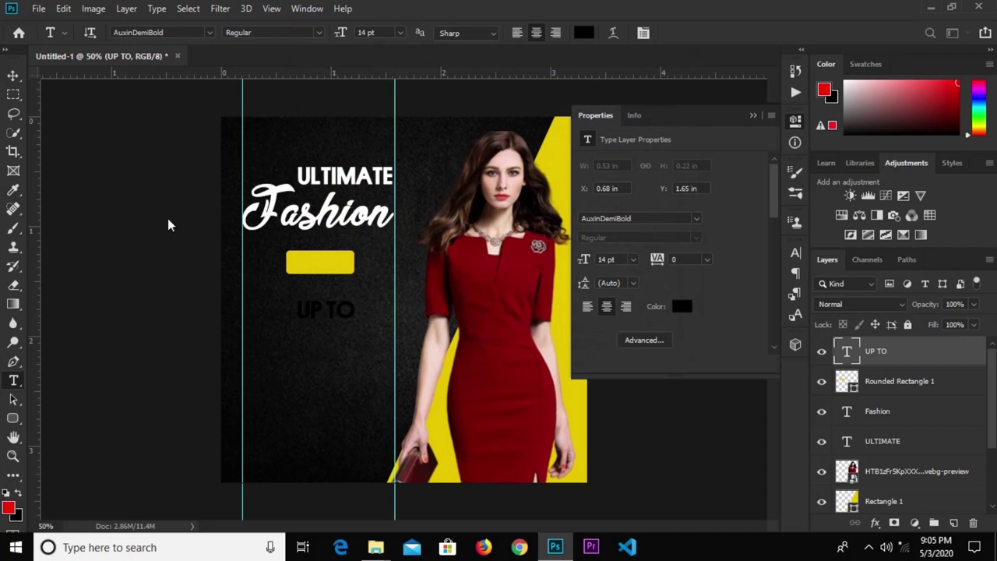
Move UP TO onto the yellow rounded bar and nudge it until centred
key("v")
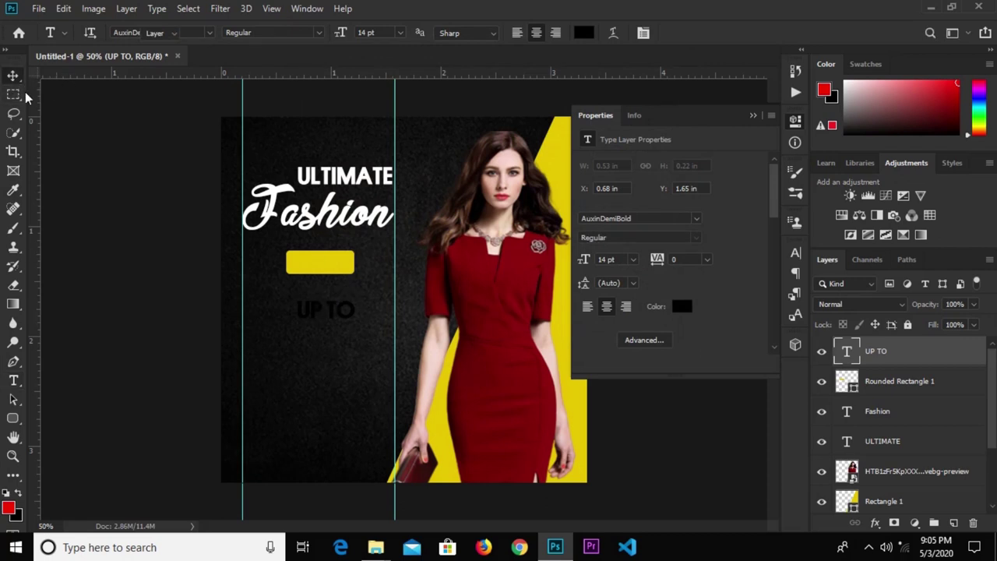
left_click_drag(321, 315, 312, 269)
key("ctrl+plus")
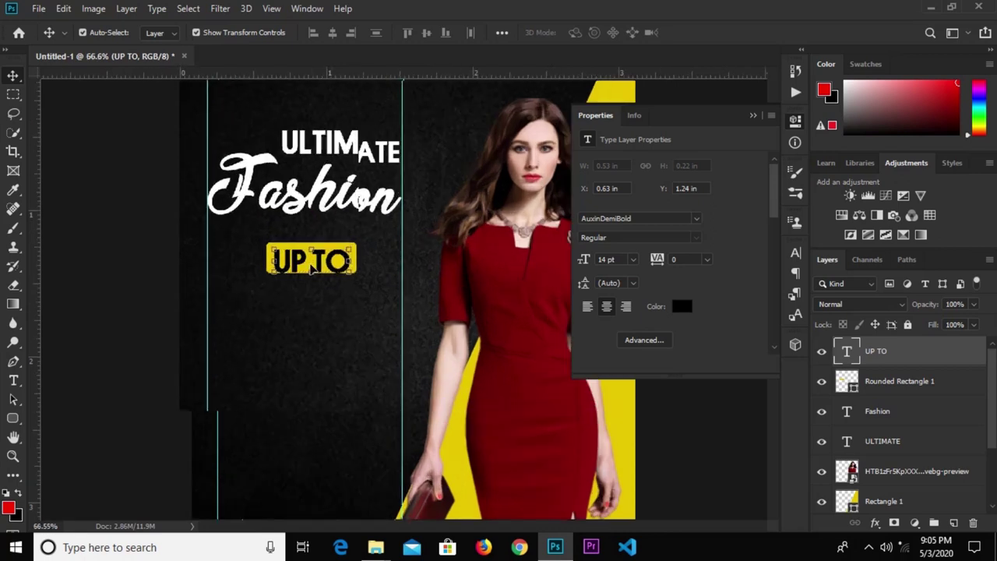
key("Up")
key("Up")
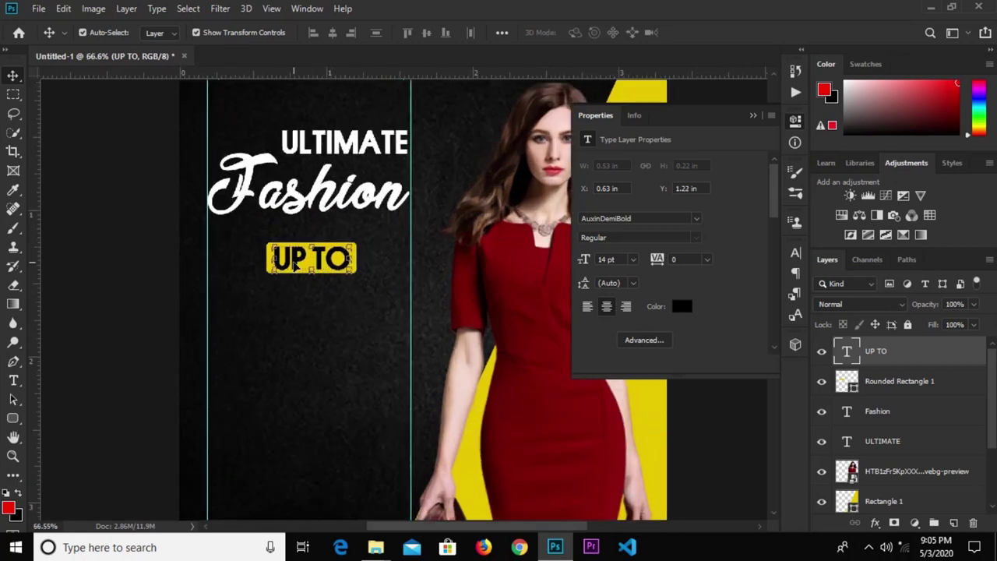
key("ctrl+minus")
left_click(148, 307)
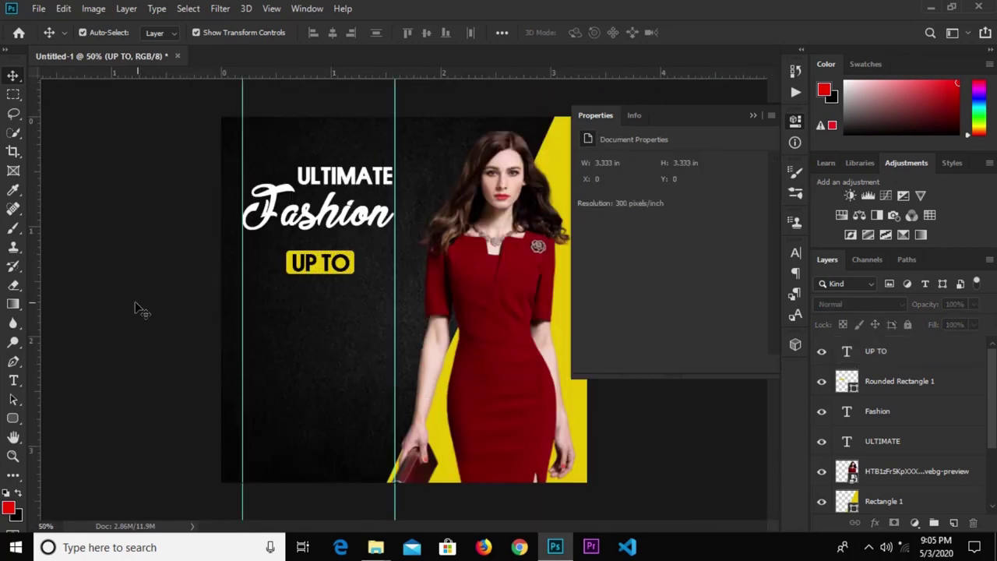
Start a new text line below the bar, colouring it with the background's yellow e8c500
left_click(13, 381)
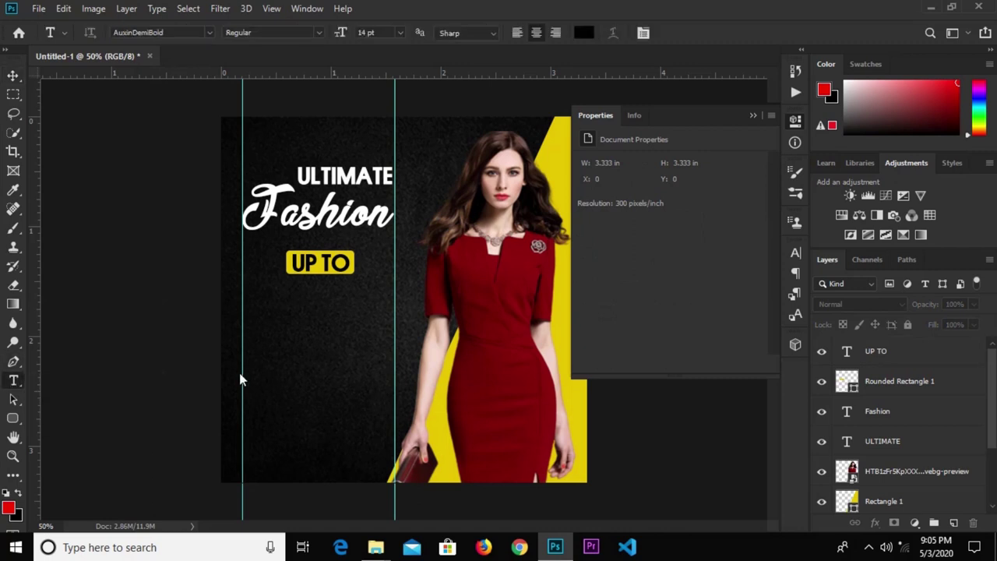
left_click(268, 328)
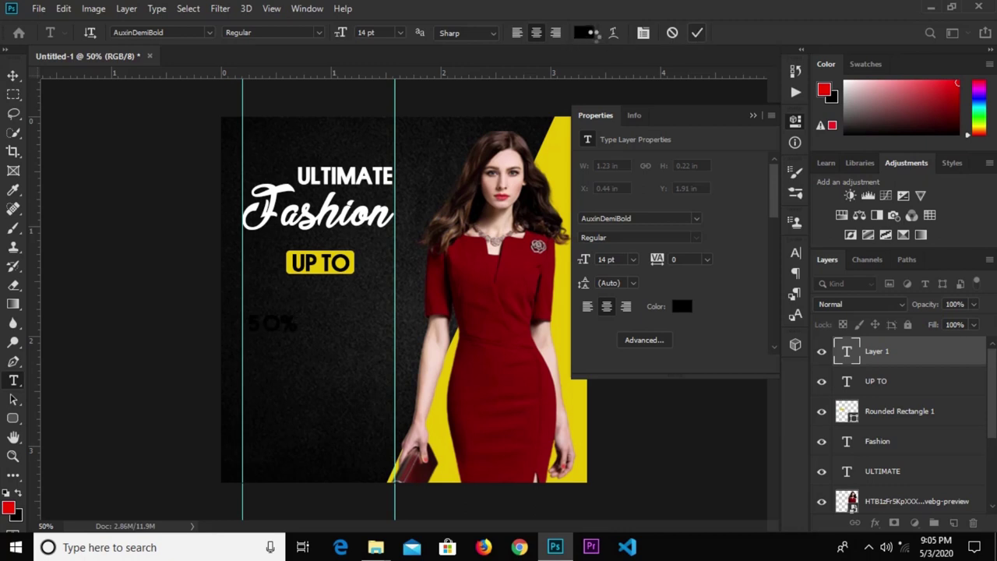
left_click(584, 34)
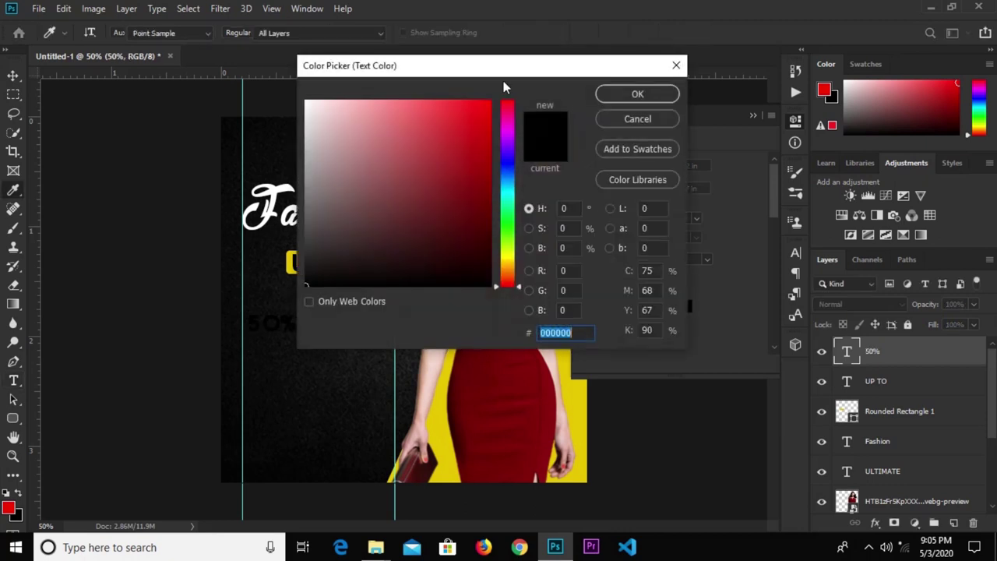
left_click(584, 402)
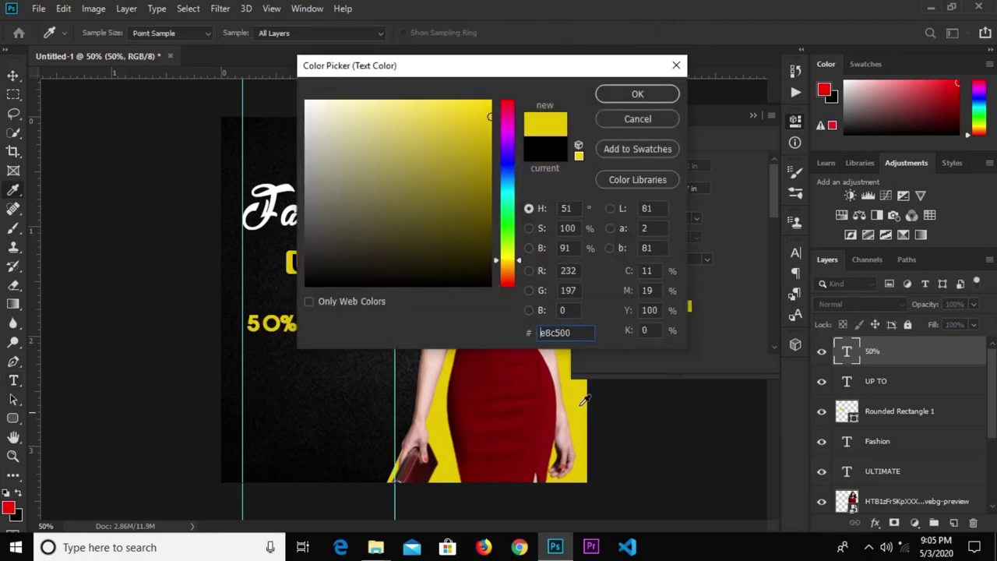
left_click(617, 99)
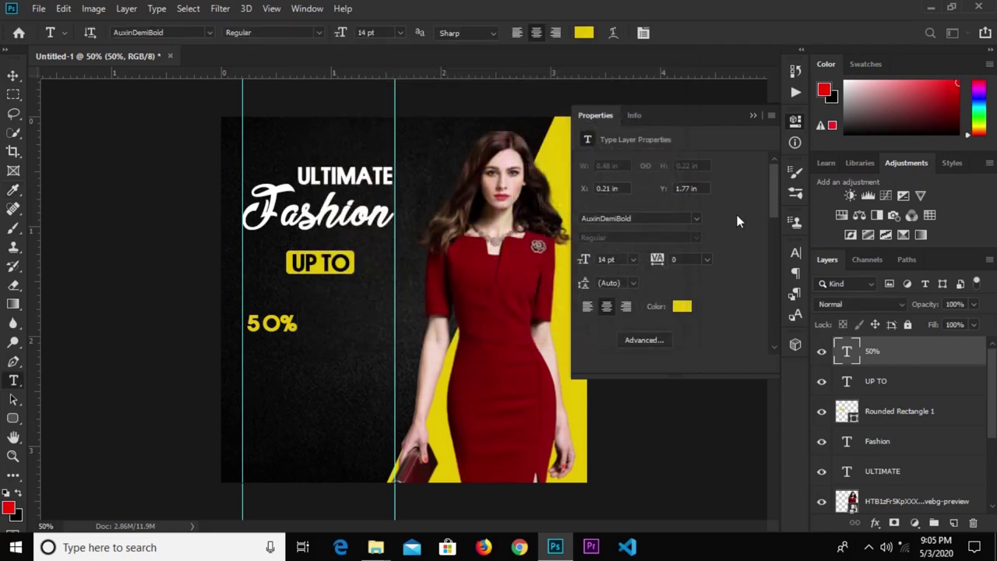
Switch the 50% text to Accidental Presidency at 72 pt and drag it under UP TO
left_click(796, 253)
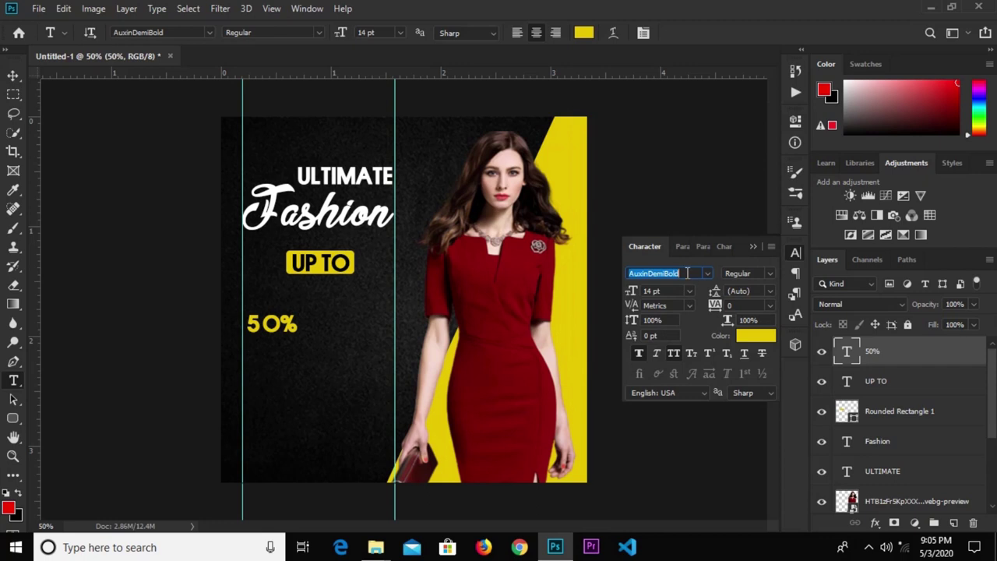
type("a")
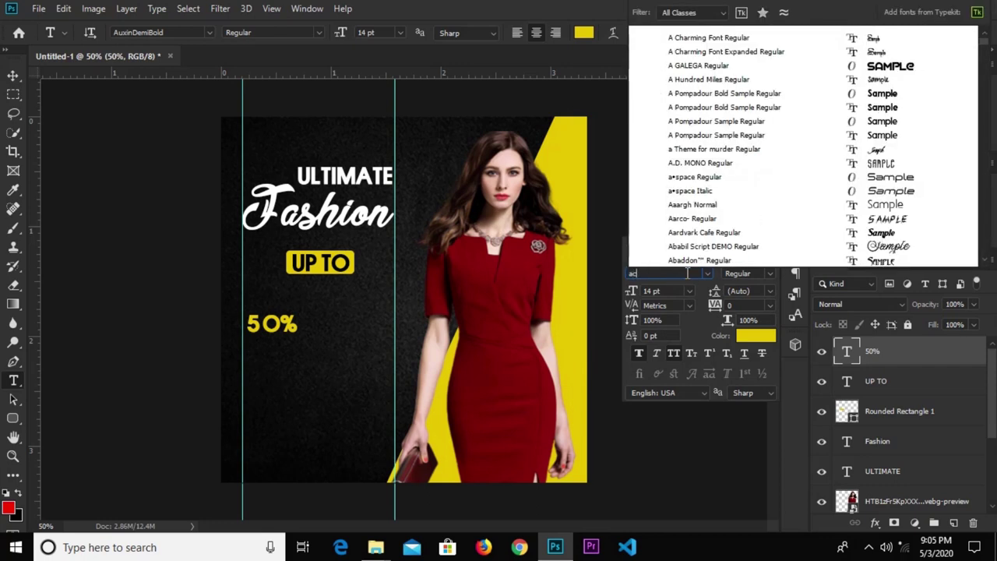
type("ccidental Preside...")
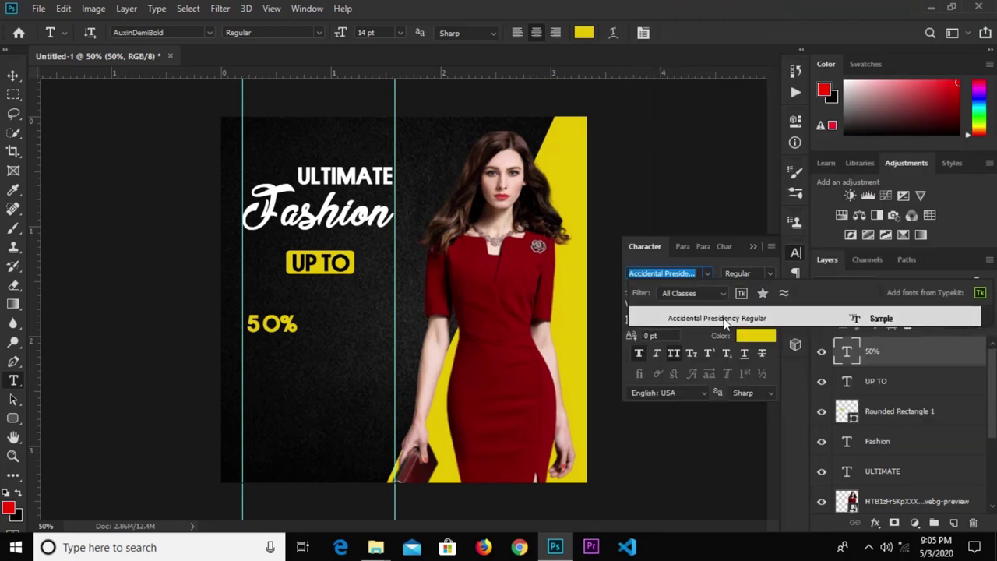
left_click(725, 319)
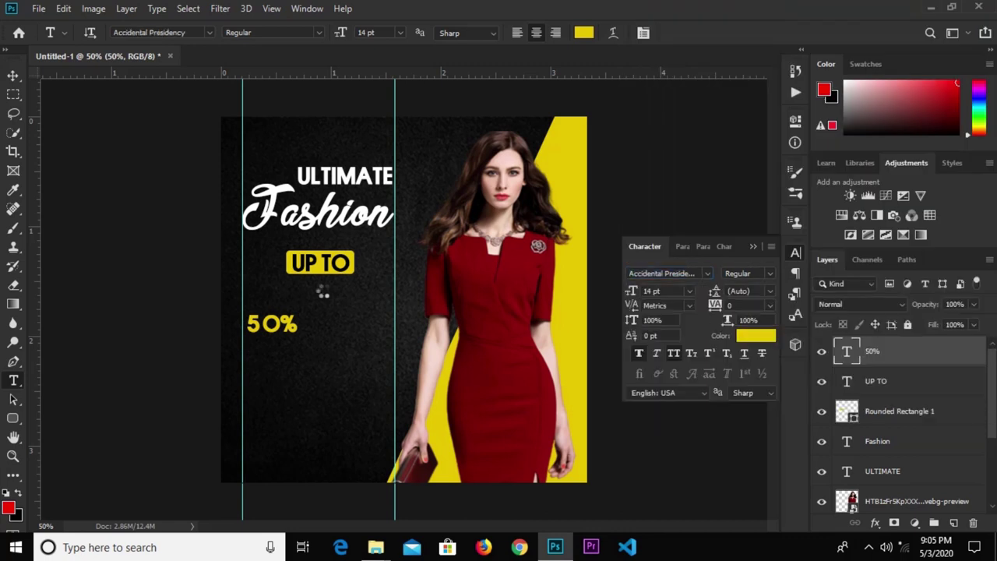
left_click(14, 75)
left_click(689, 290)
left_click(661, 476)
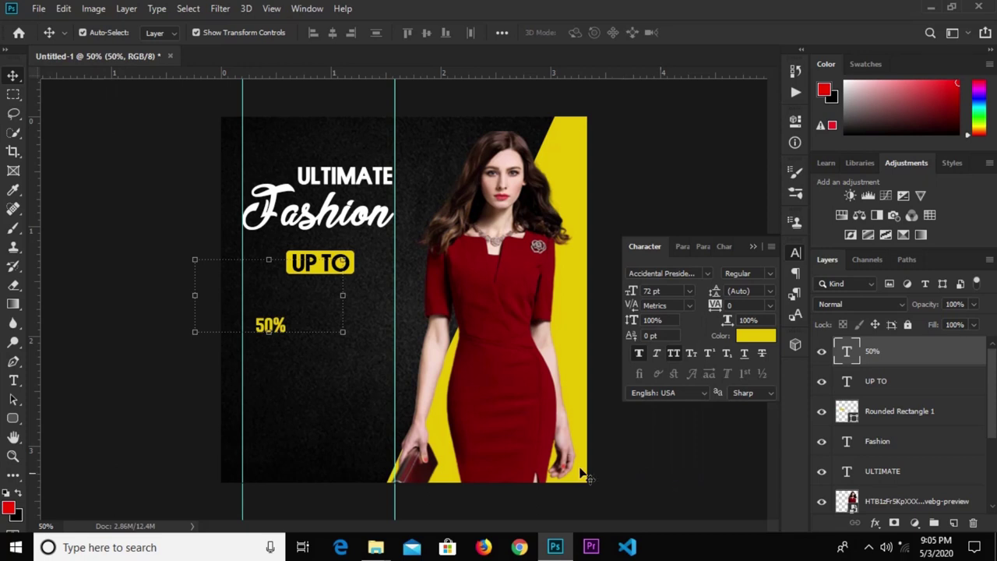
left_click_drag(268, 311, 318, 336)
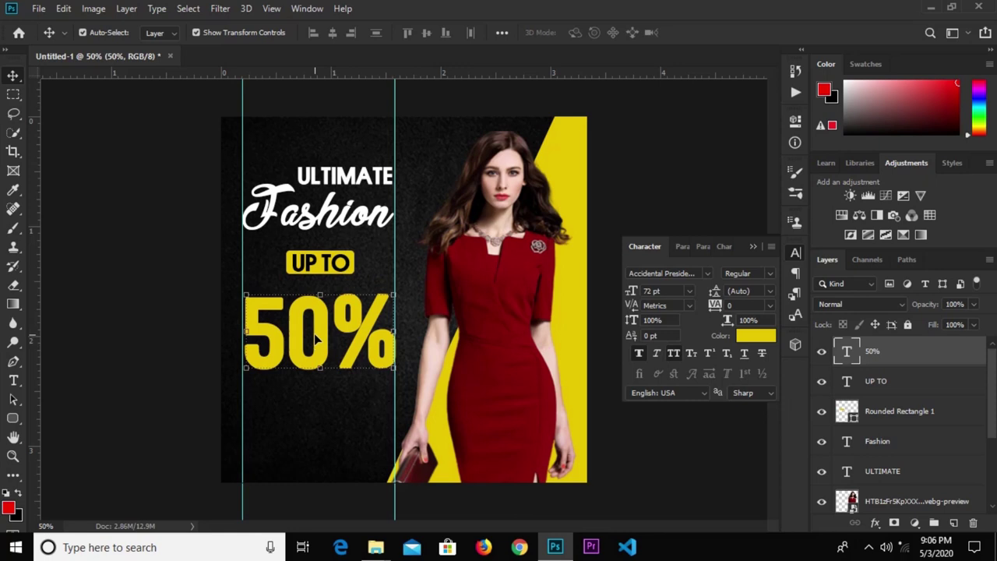
key("ctrl+plus")
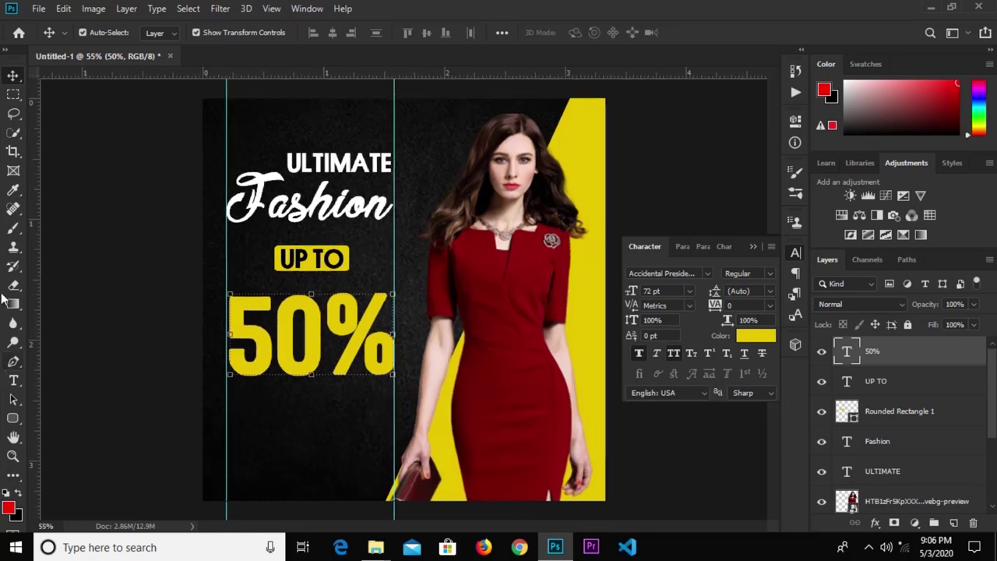
Cut a small rectangular notch into the 0 of 50% with an inverted layer mask
left_click(13, 95)
left_click(44, 100)
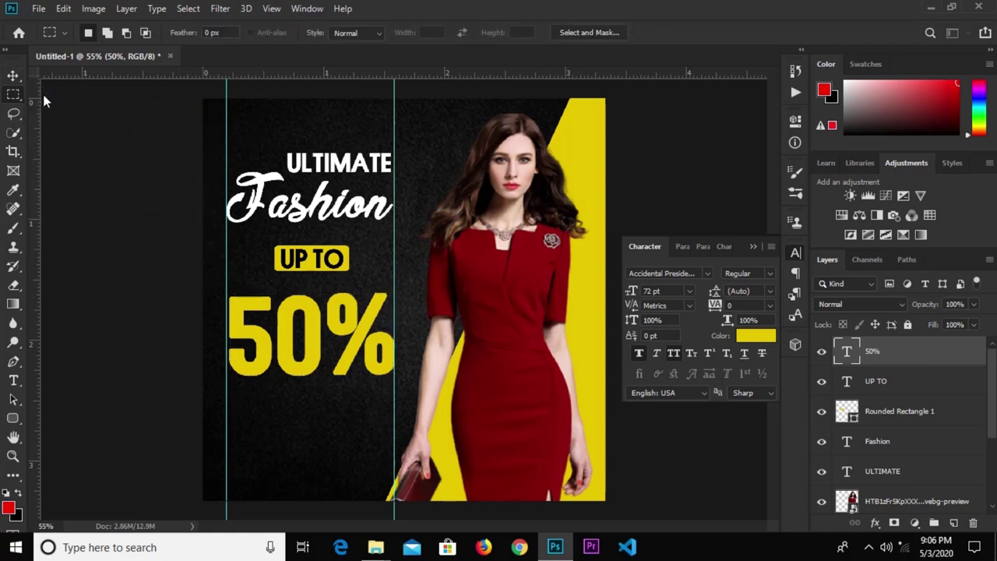
scroll(298, 341, "up", 1)
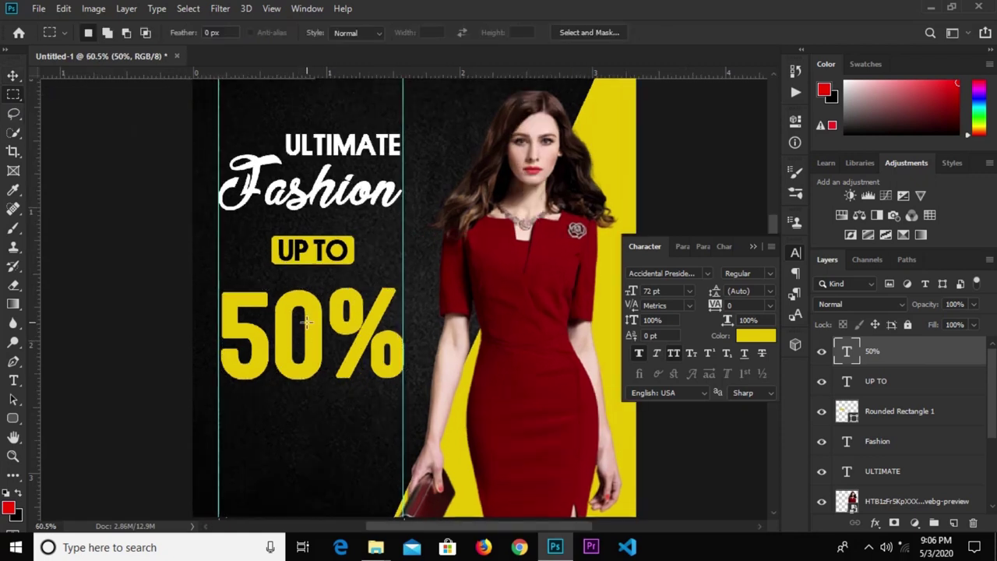
left_click_drag(309, 326, 328, 341)
left_click_drag(300, 326, 333, 347)
left_click(894, 523)
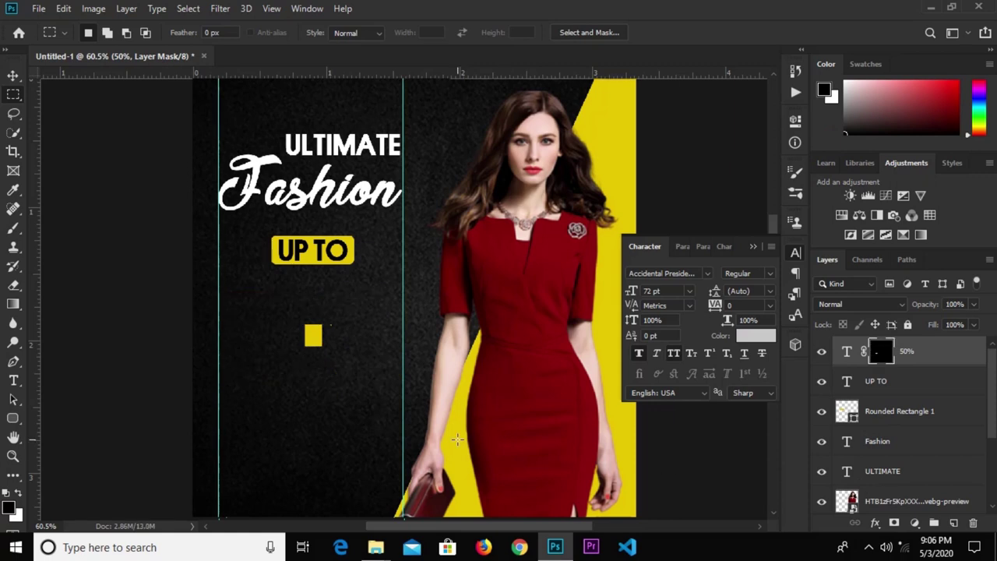
key("ctrl+i")
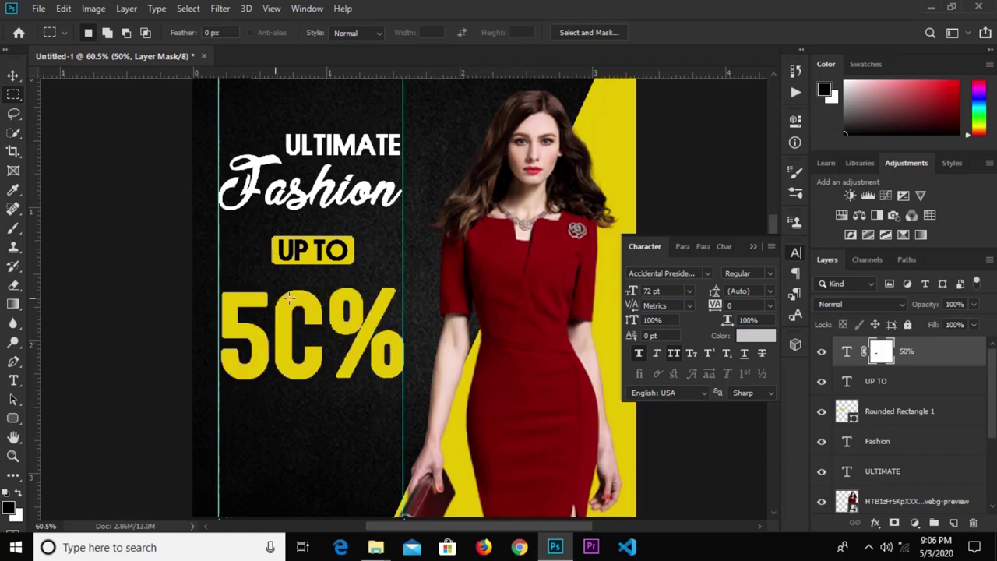
left_click(12, 77)
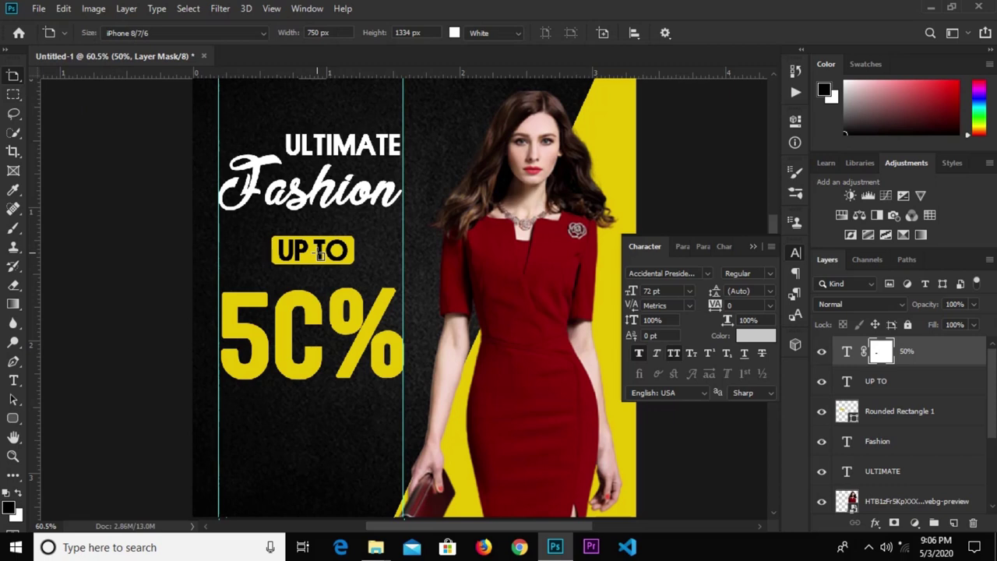
left_click_drag(14, 75, 59, 76)
Duplicate UP TO below the 50% and colour the copy with the 50% yellow
left_click(322, 254)
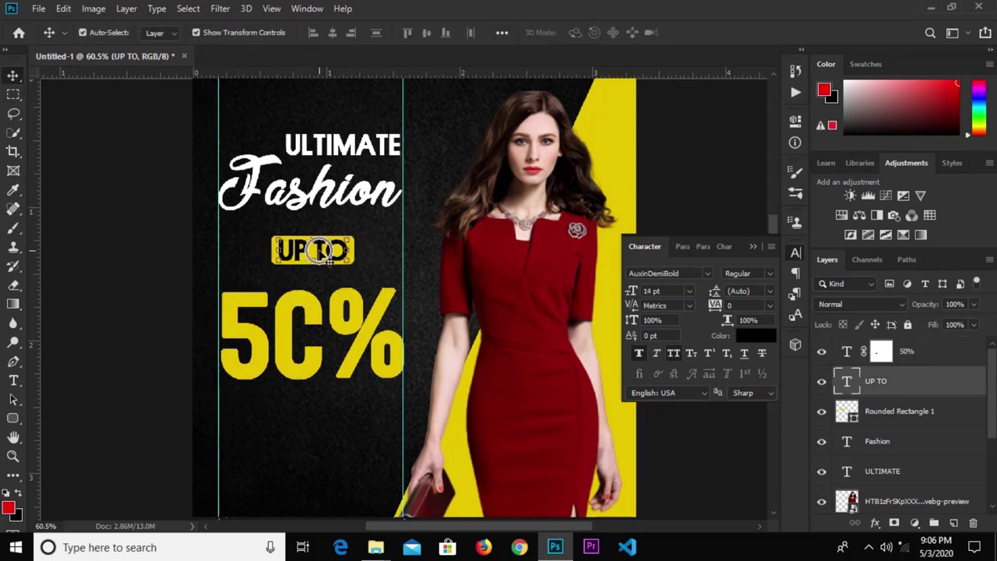
left_click_drag(335, 250, 318, 431)
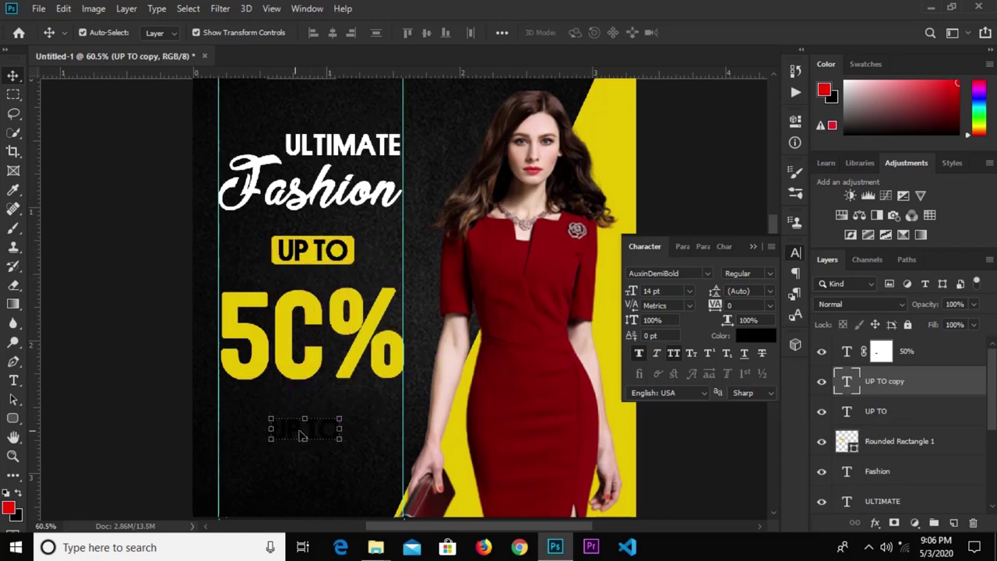
left_click(757, 336)
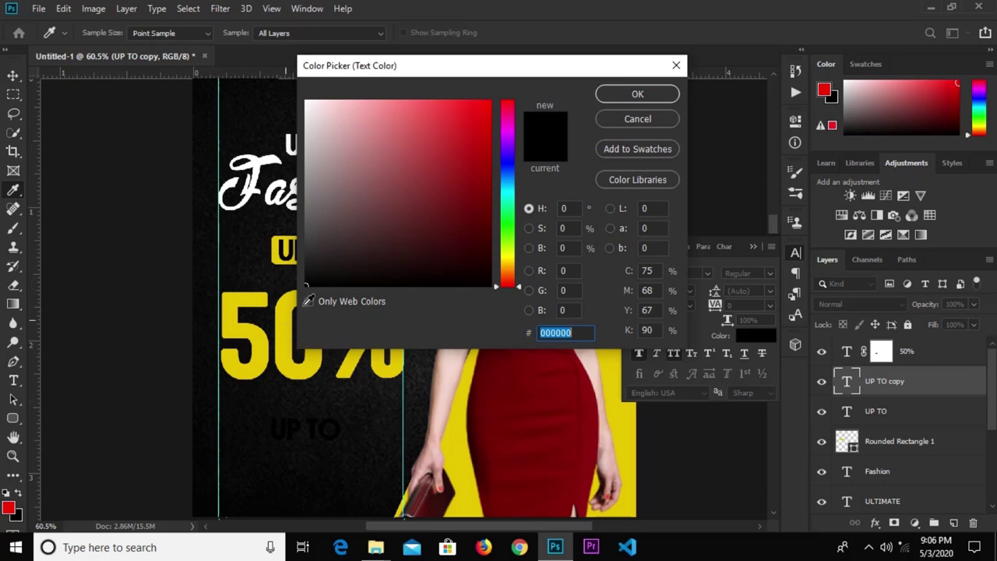
left_click(284, 321)
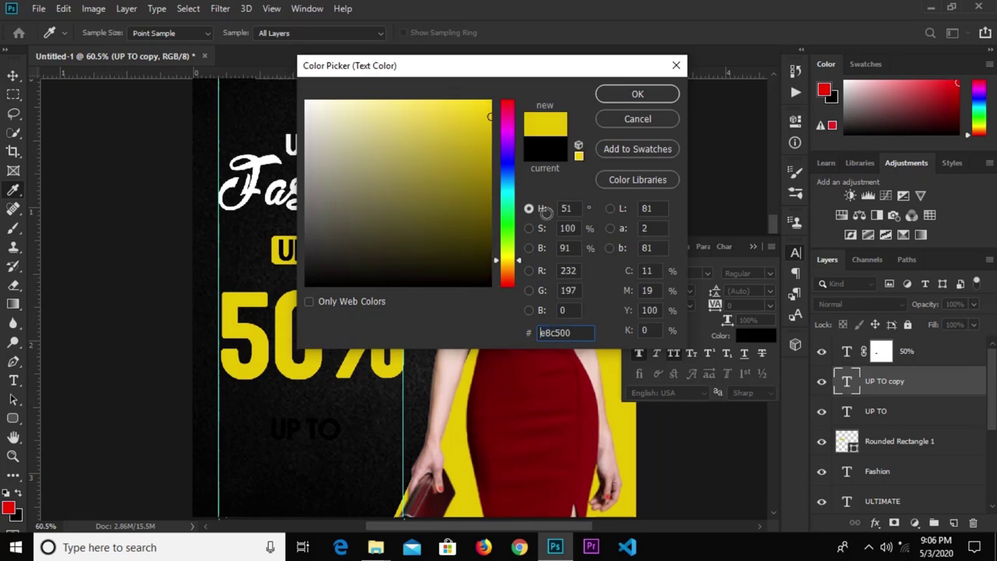
left_click(638, 94)
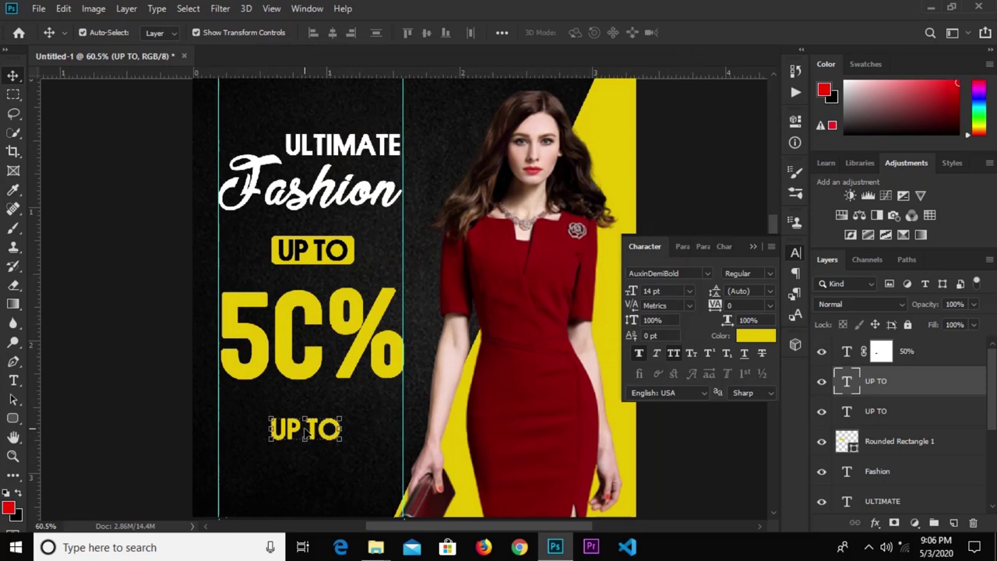
Retype the copied text as 'OFF'
left_click(13, 380)
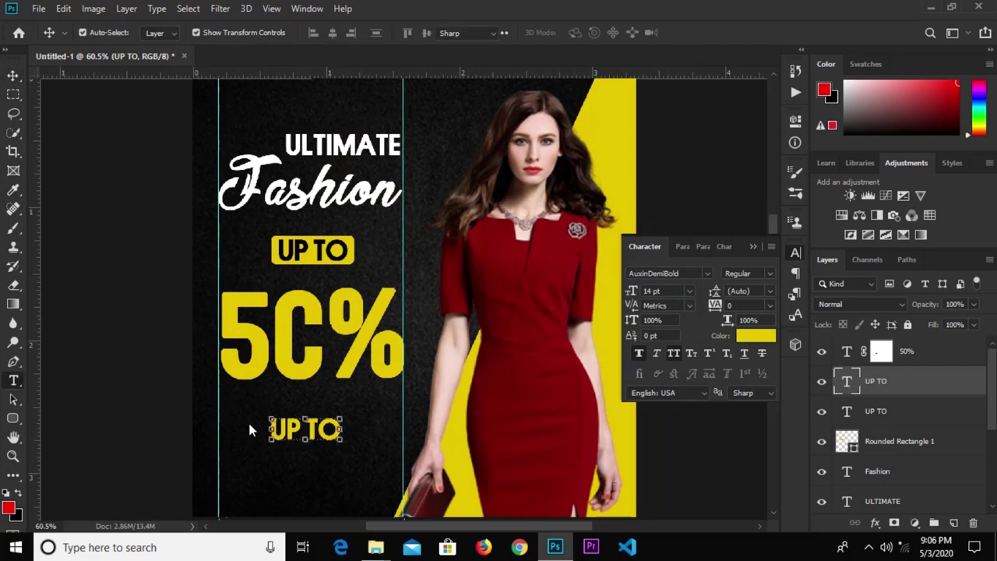
left_click(288, 433)
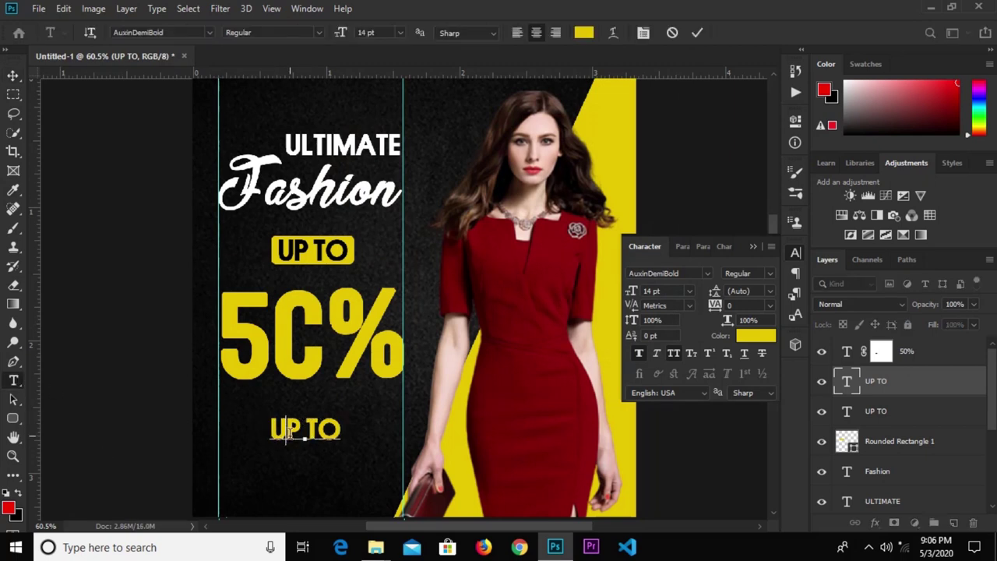
key("ctrl+a")
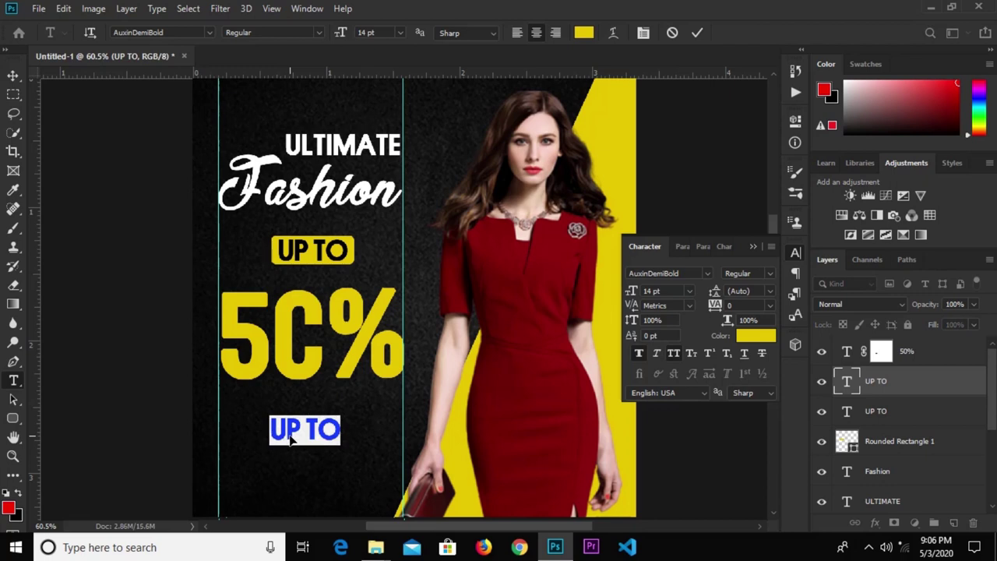
type("OFF")
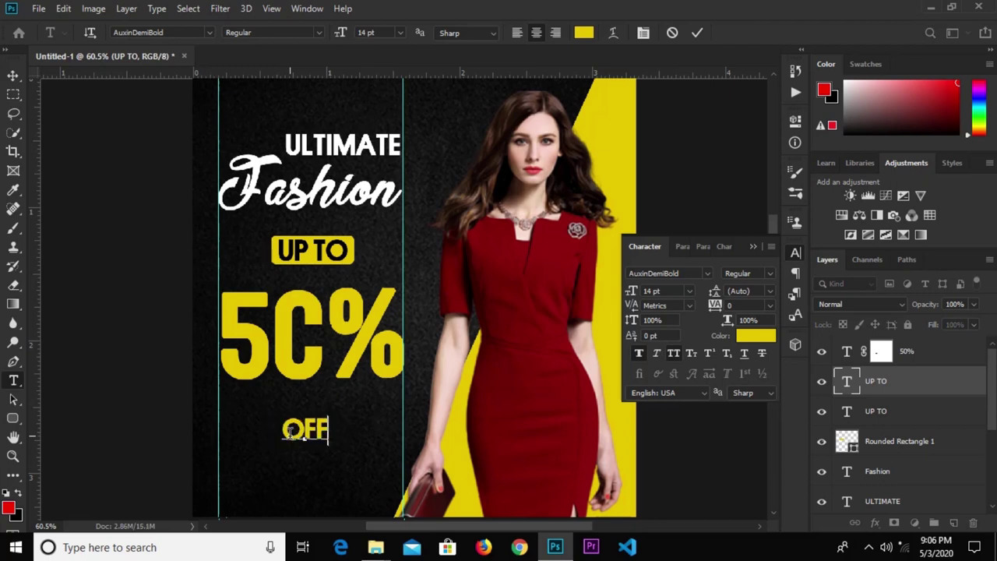
left_click(12, 73)
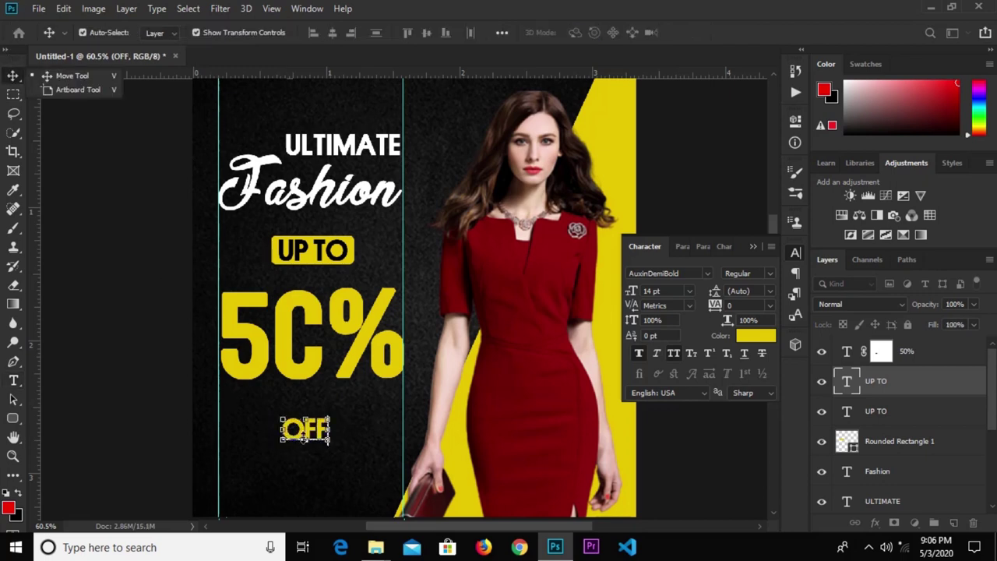
Scale OFF down to about 77% (10.79 pt) and tuck it into the gap in the 0
left_click_drag(312, 407, 329, 427)
left_click_drag(916, 382, 906, 346)
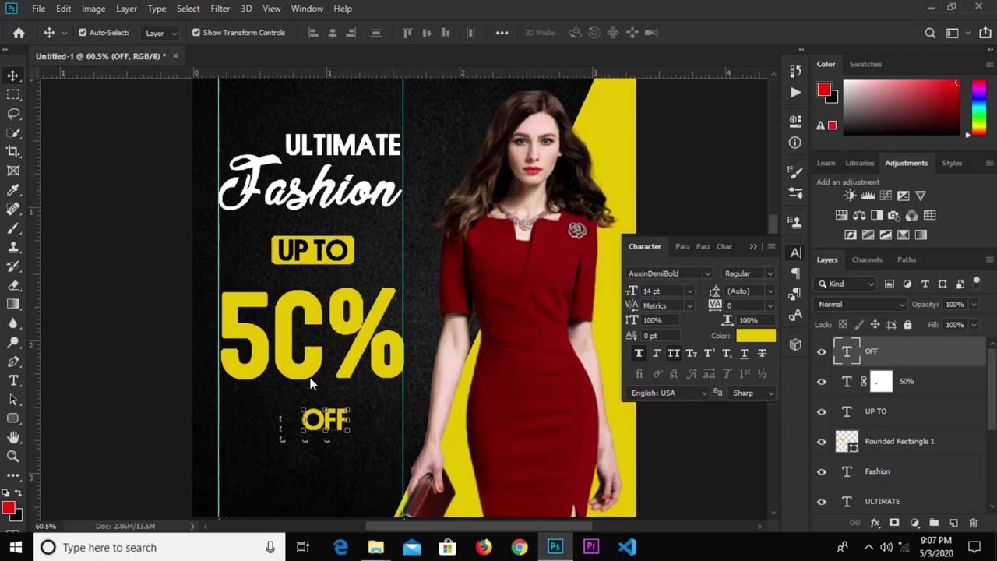
left_click_drag(325, 423, 326, 336)
scroll(331, 337, "up", 1)
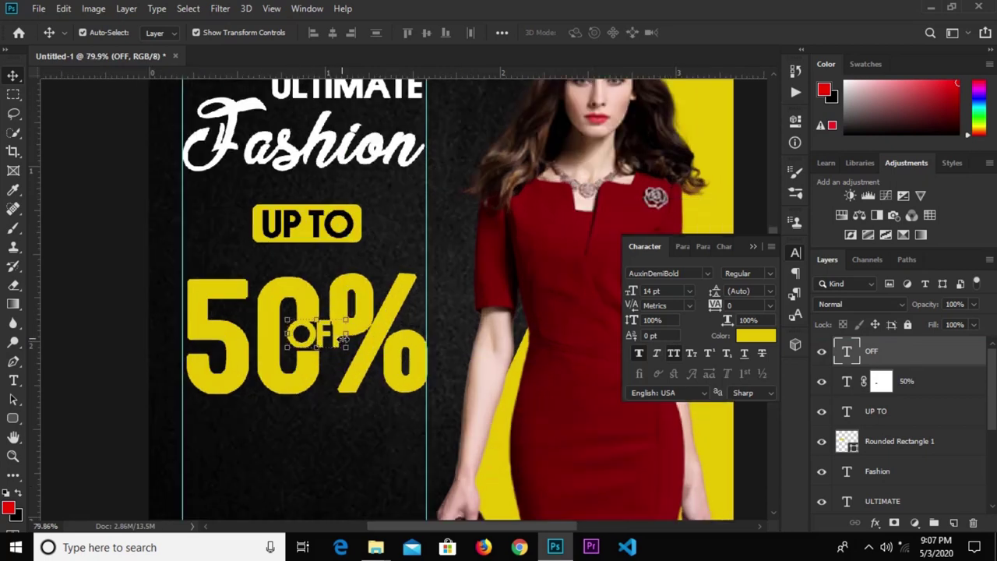
scroll(349, 348, "up", 1)
mouse_move(345, 347)
left_mouse_down()
mouse_move(306, 333)
mouse_move(307, 343)
mouse_move(330, 335)
left_mouse_up()
scroll(309, 342, "up", 1)
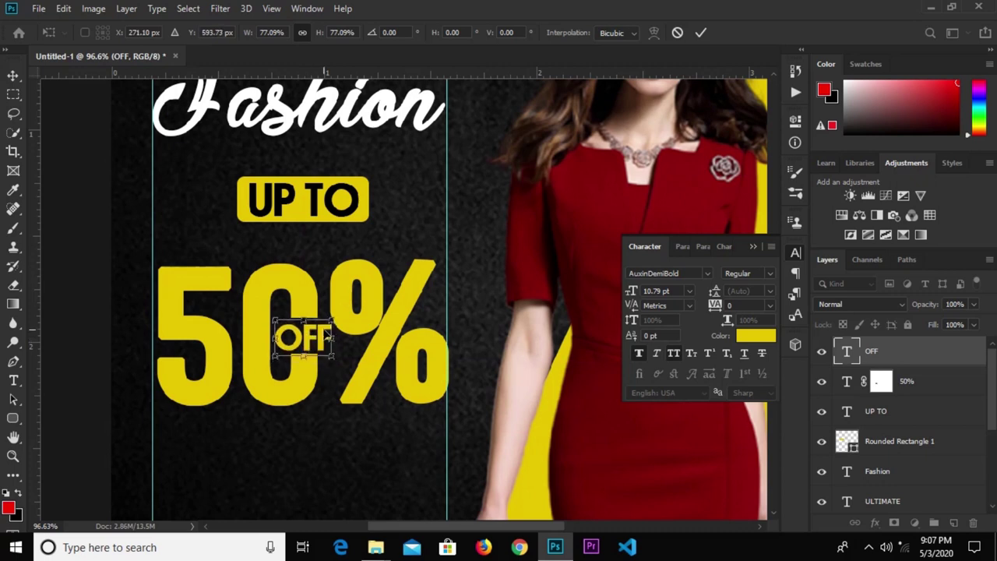
left_click(698, 31)
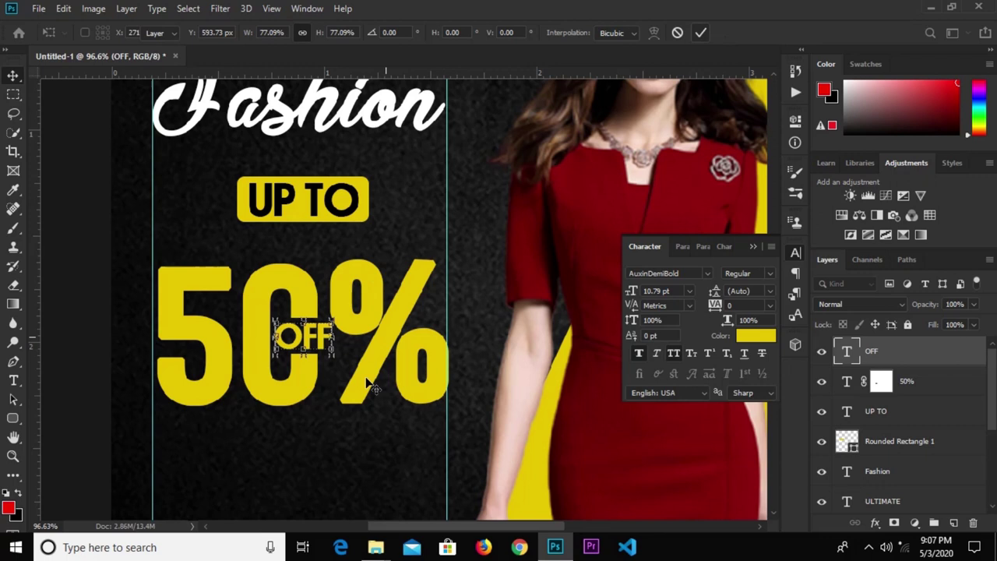
left_click(322, 433)
Draw a black 417 × 60 px rectangle bar beneath 50% OFF between the guides
scroll(326, 427, "down", 3)
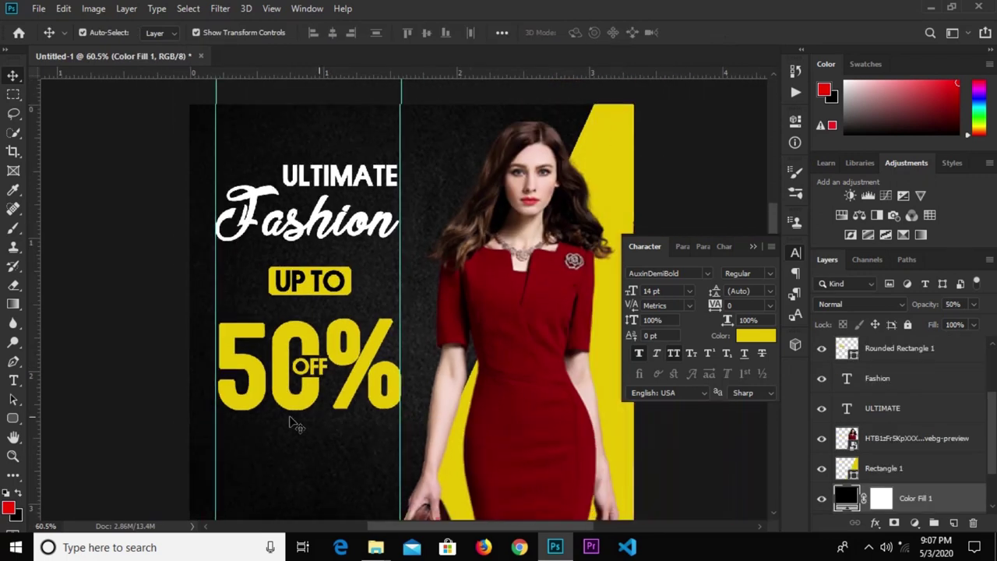
left_click(13, 418)
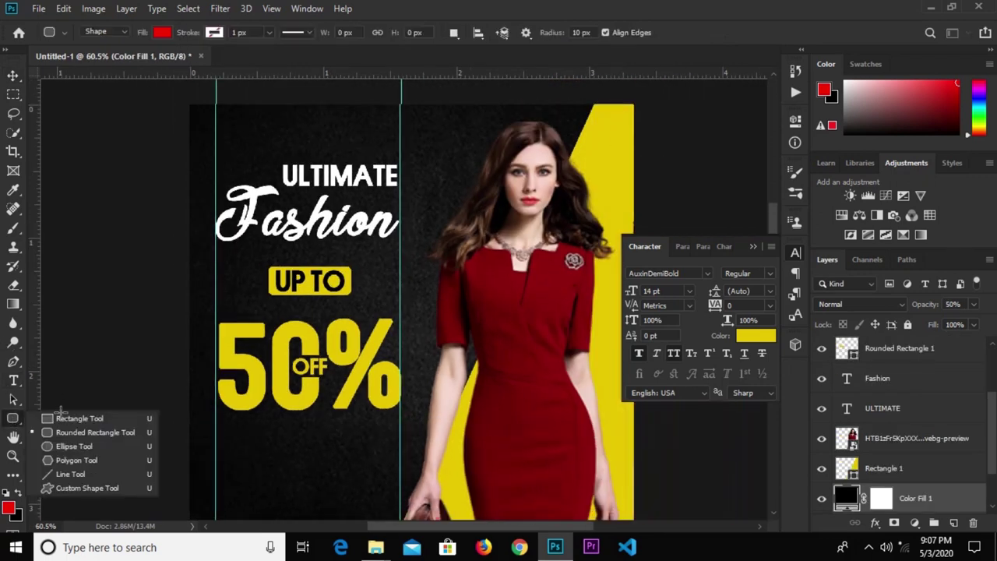
left_click(63, 416)
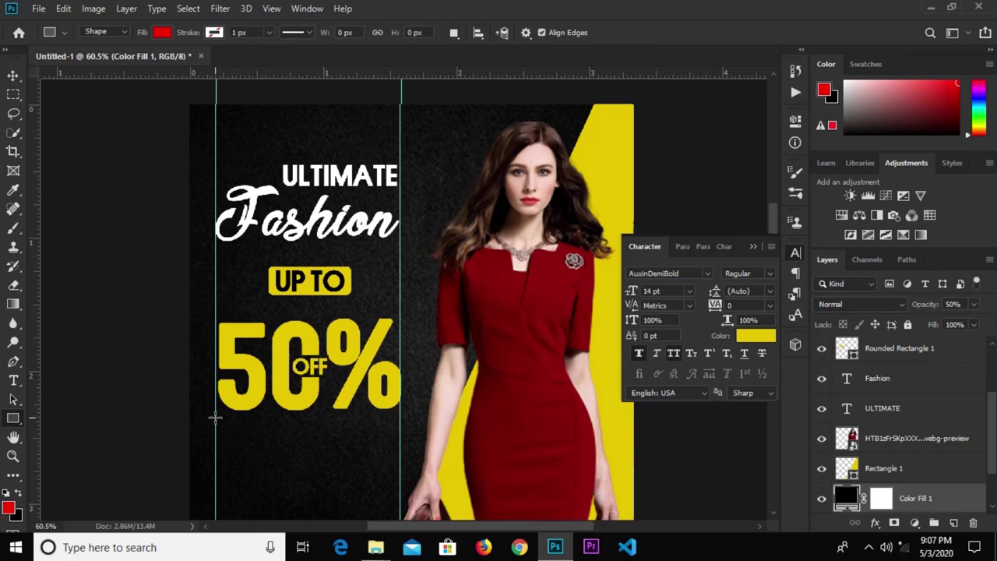
left_click_drag(219, 418, 399, 444)
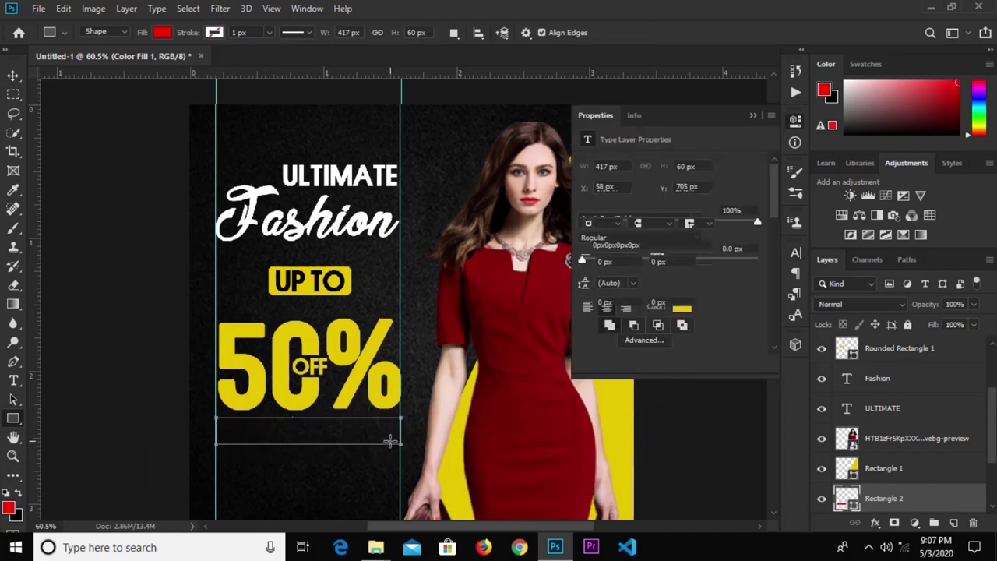
left_click(162, 33)
left_click(92, 109)
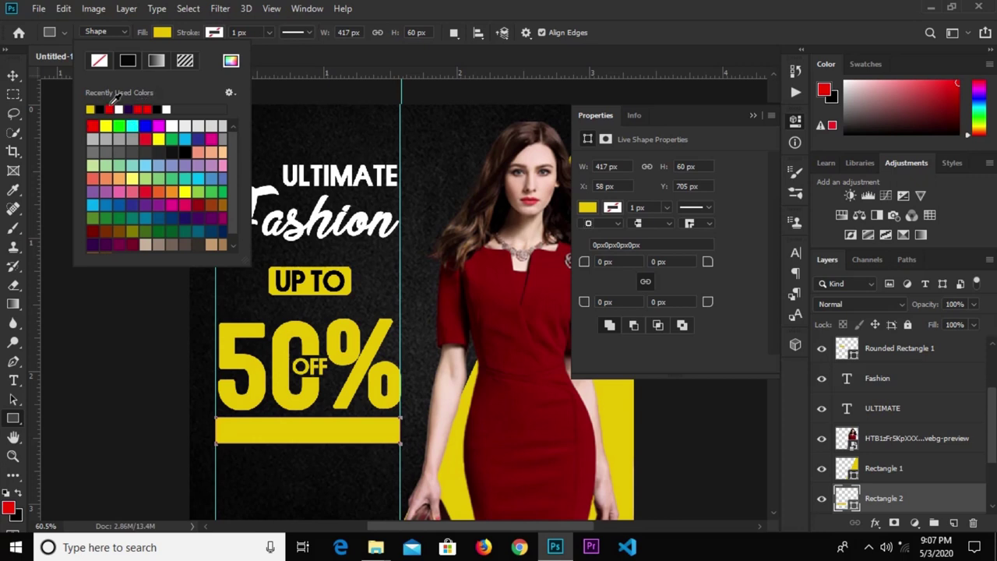
left_click(100, 109)
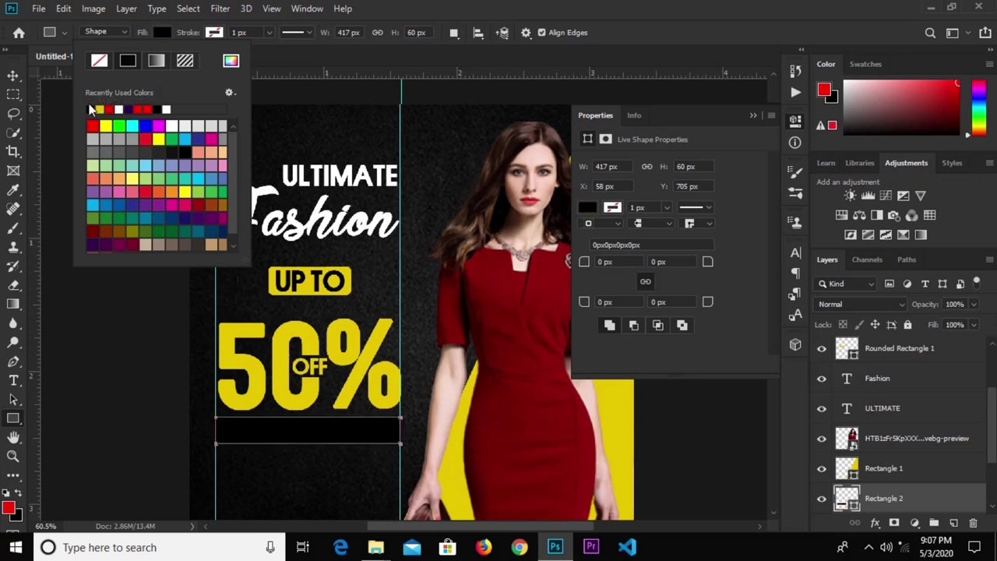
left_click(14, 75)
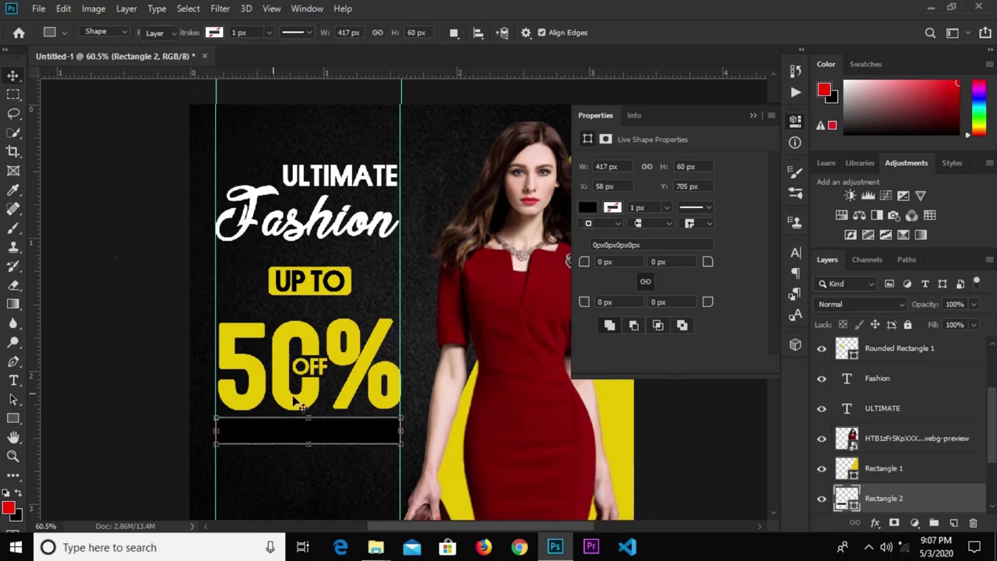
left_click(875, 522)
Add a yellow (e8c500) stroke of about 7 px around the black bar
left_click(894, 411)
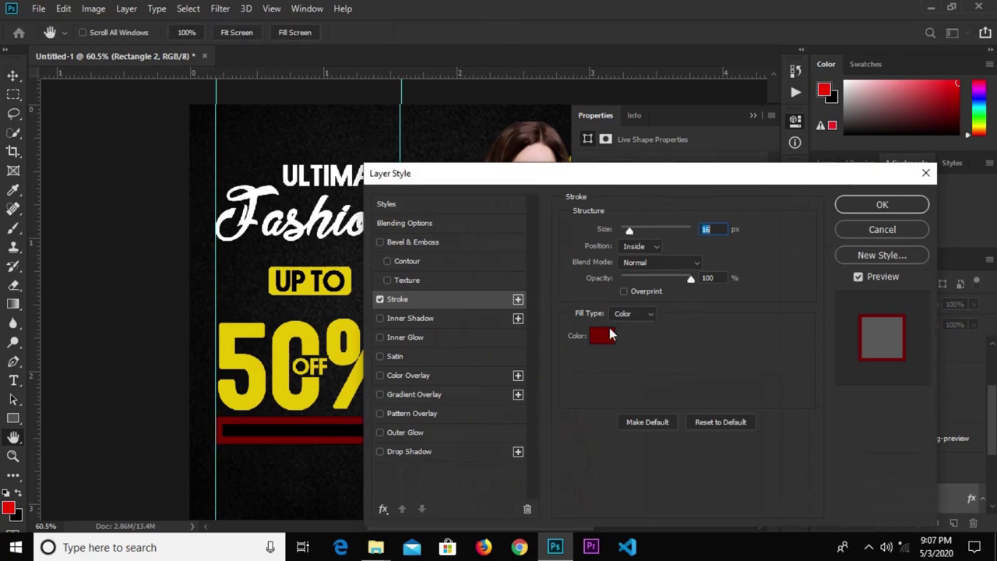
left_click(599, 337)
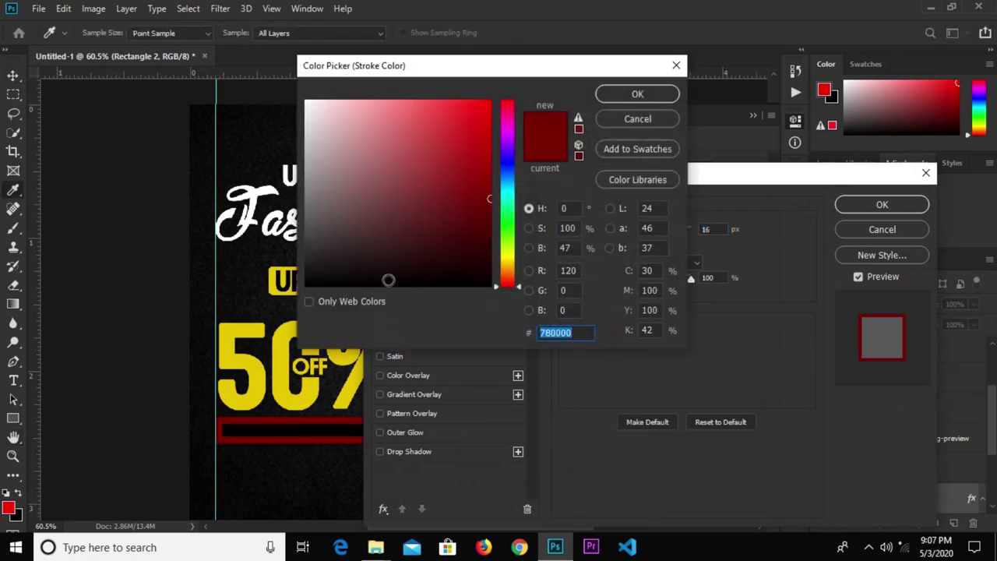
left_click(276, 353)
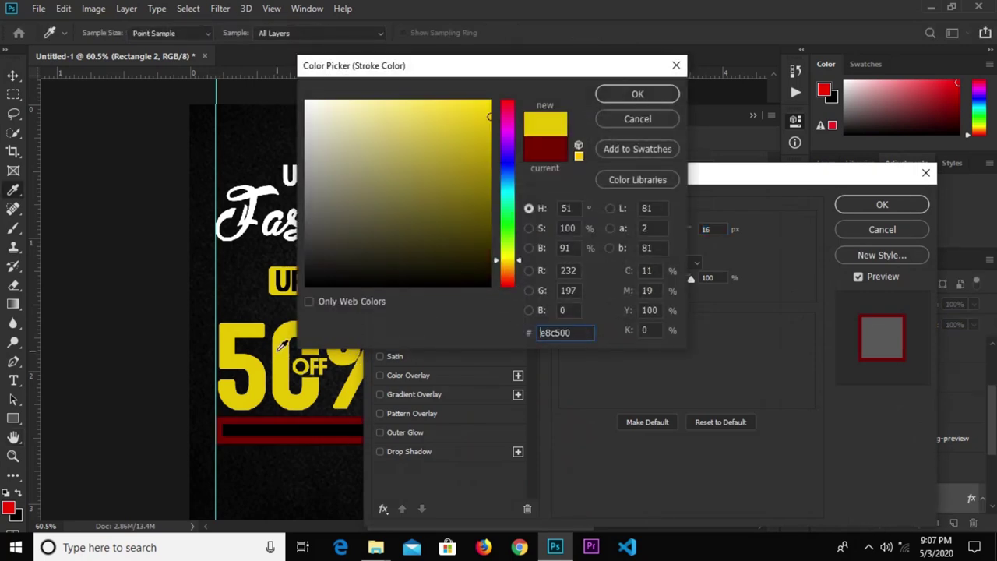
left_click(635, 95)
left_click_drag(630, 235, 624, 234)
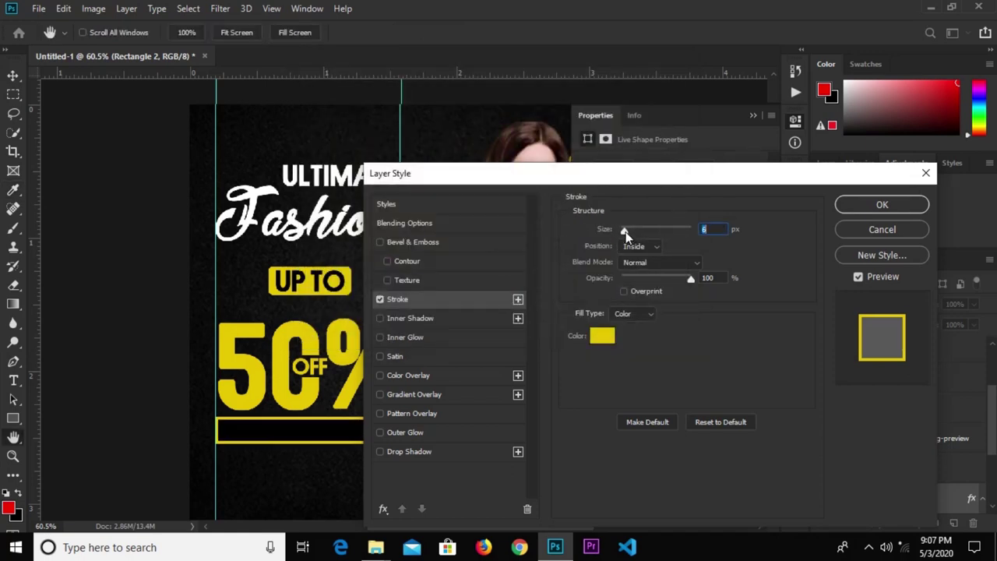
left_click_drag(626, 232, 625, 231)
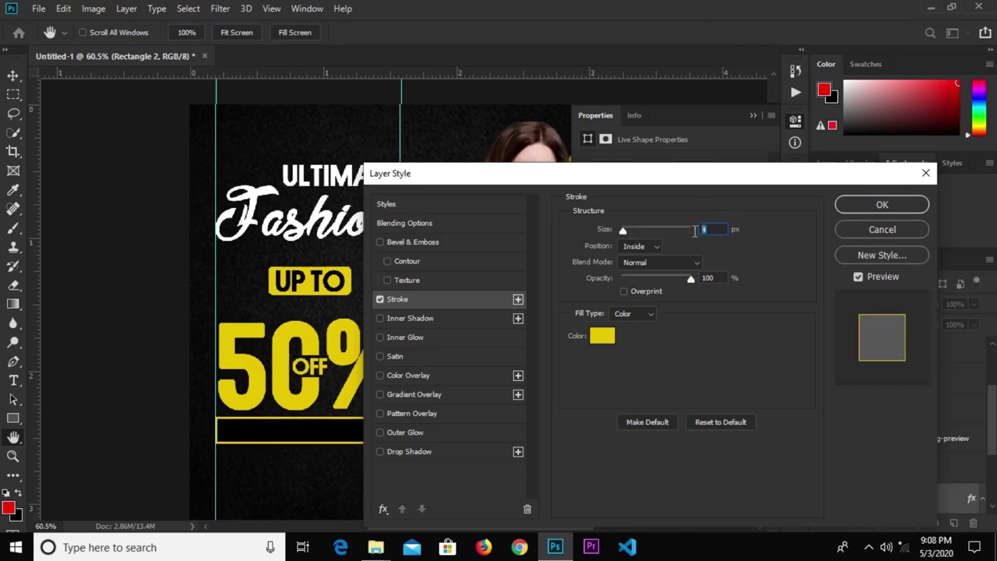
left_click(876, 209)
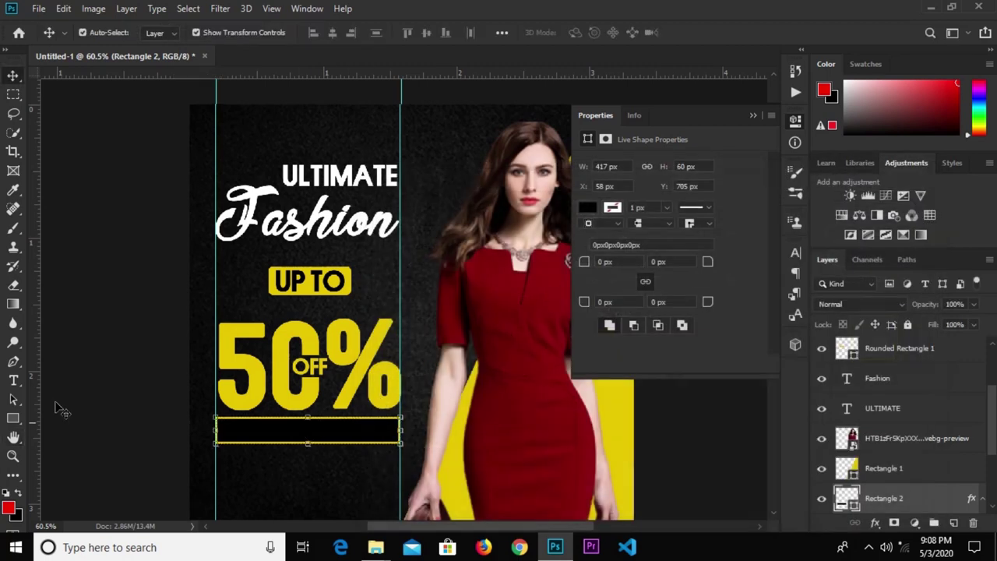
Draw a yellow-filled rectangle inside the right side of the black bar
left_click(13, 418)
scroll(335, 430, "up", 3)
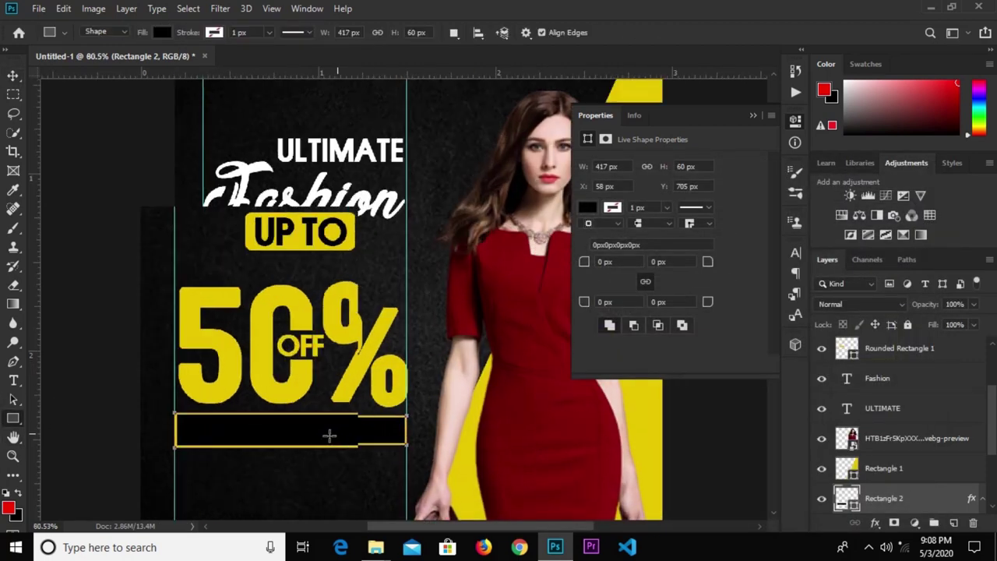
left_click_drag(295, 421, 411, 439)
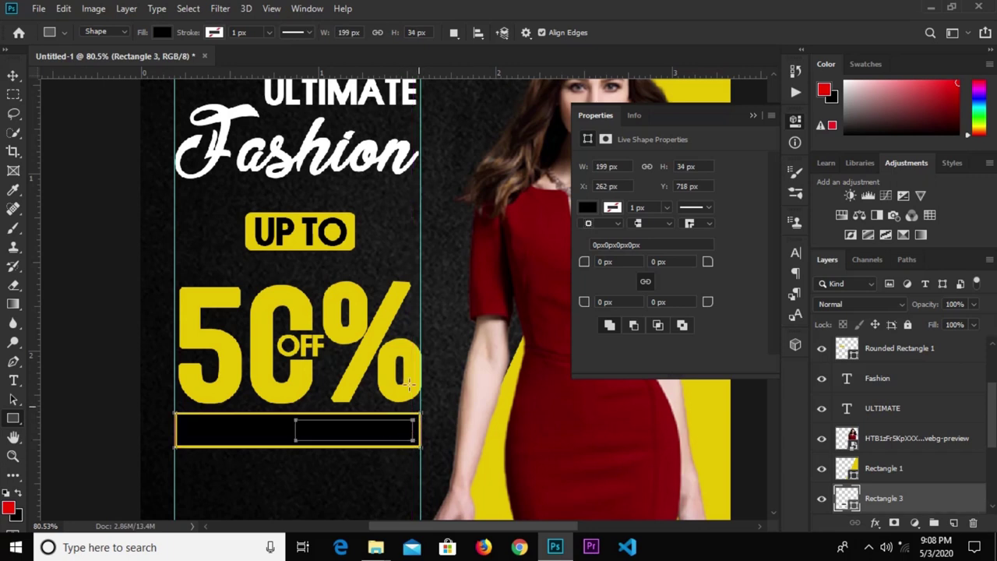
left_click(161, 32)
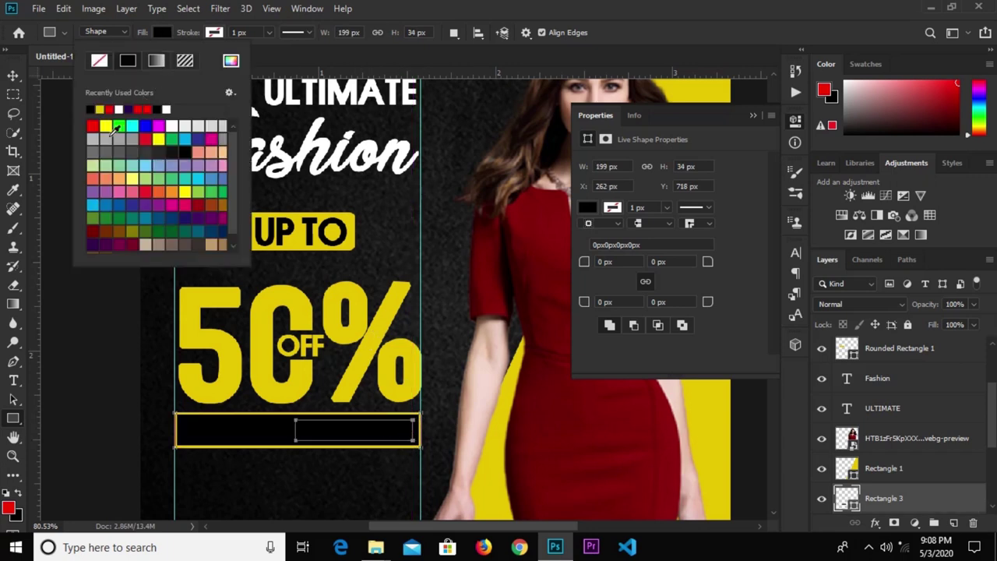
left_click(100, 110)
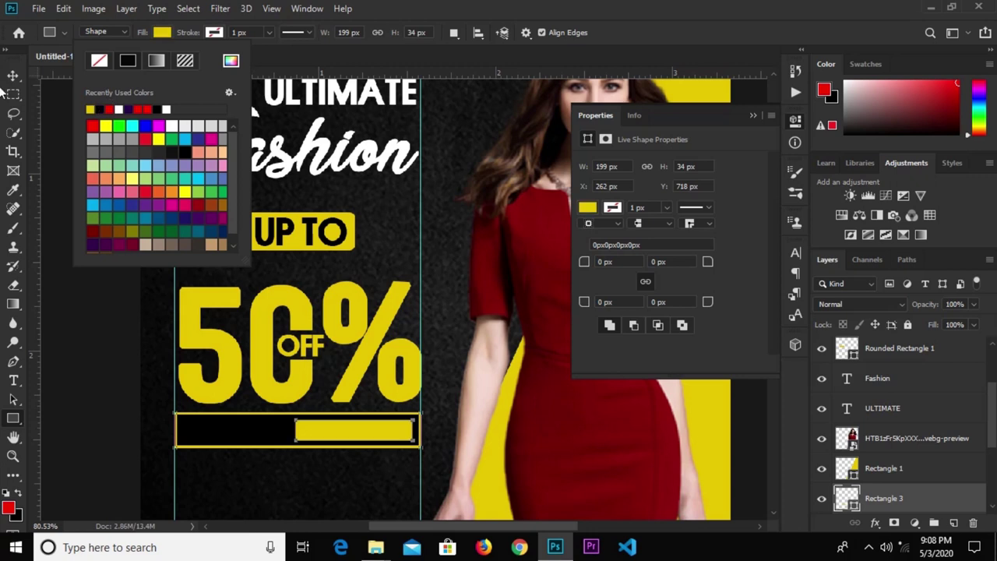
left_click(13, 76)
Resize the yellow block to 218 × 39 px, taller and wider, and nudge it into place
scroll(312, 429, "up", 3)
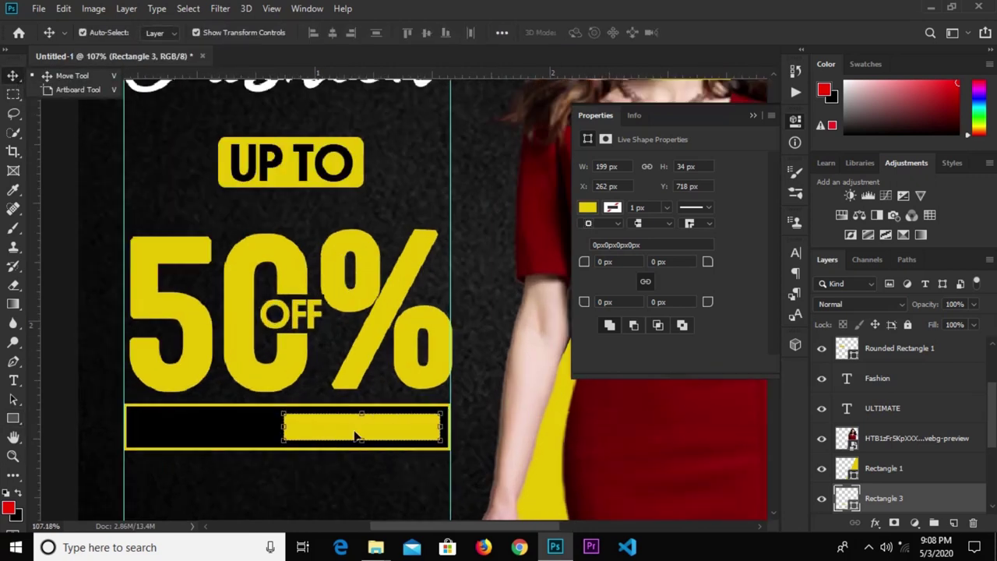
scroll(367, 425, "up", 3)
left_click_drag(359, 407, 359, 399)
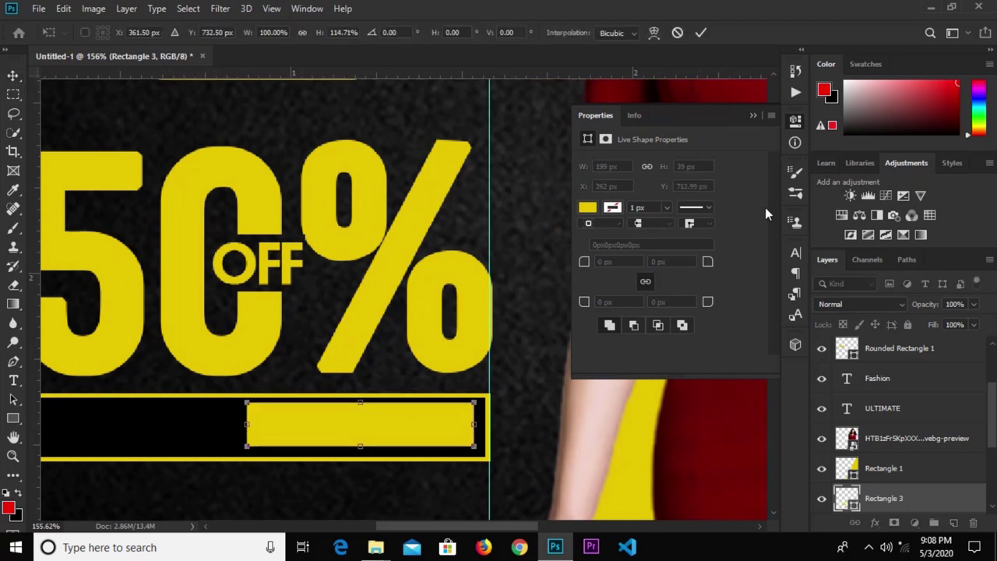
left_click(702, 34)
key("Down")
key("Down")
left_click_drag(251, 424, 226, 426)
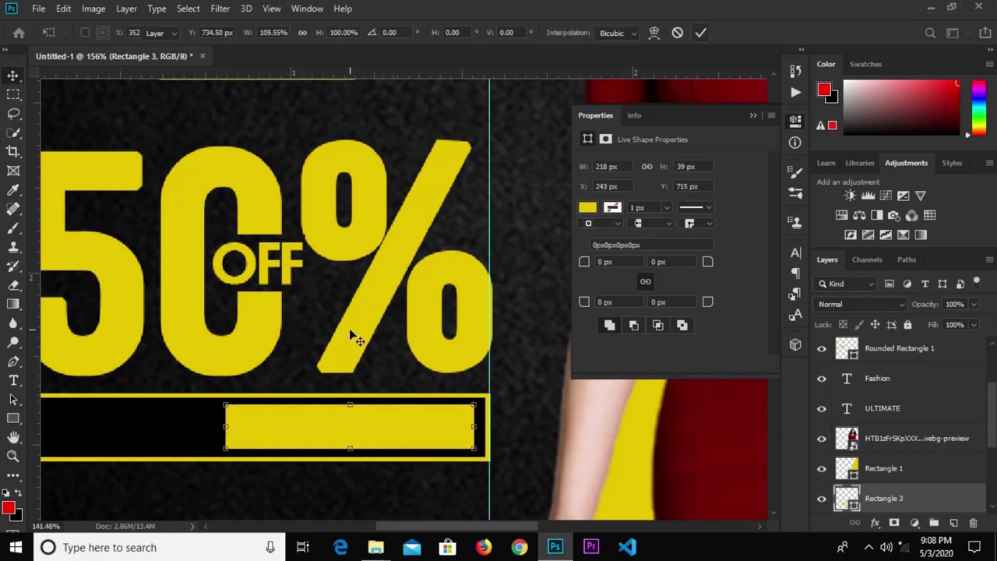
key("Return")
scroll(354, 340, "down", 5)
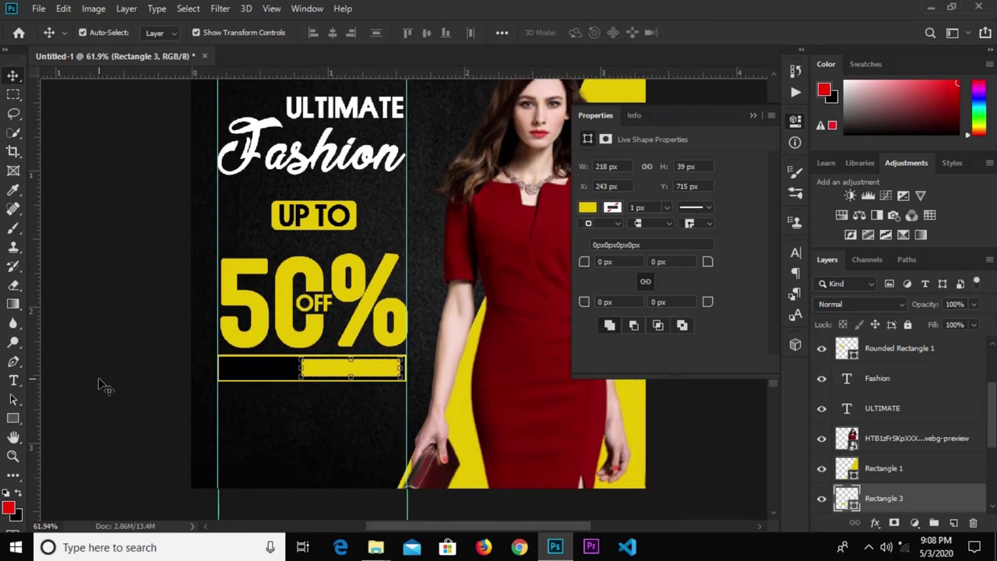
left_click_drag(353, 359, 356, 359)
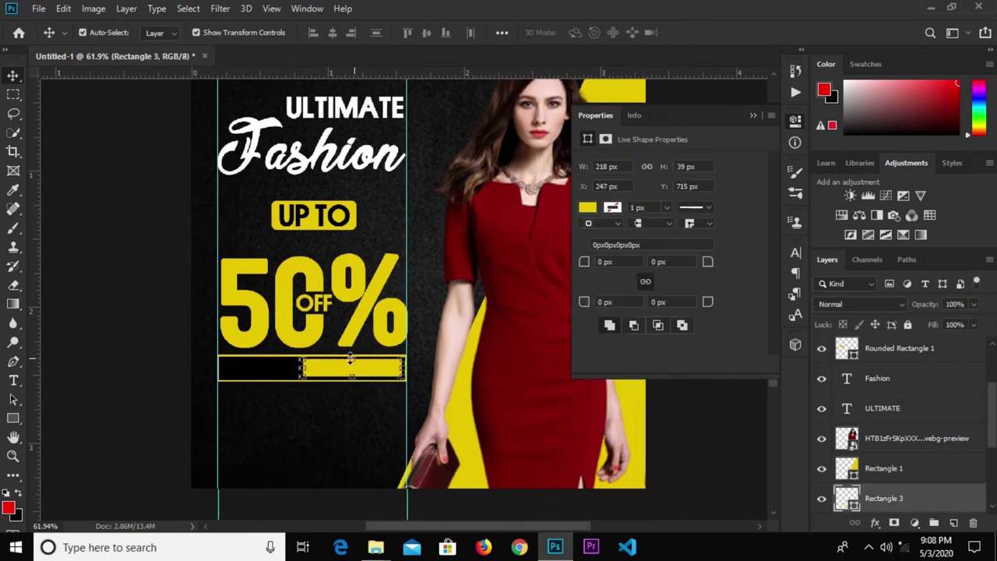
Duplicate the yellow OFF text to a spot below the progress bar
left_click(126, 365)
left_click(323, 308)
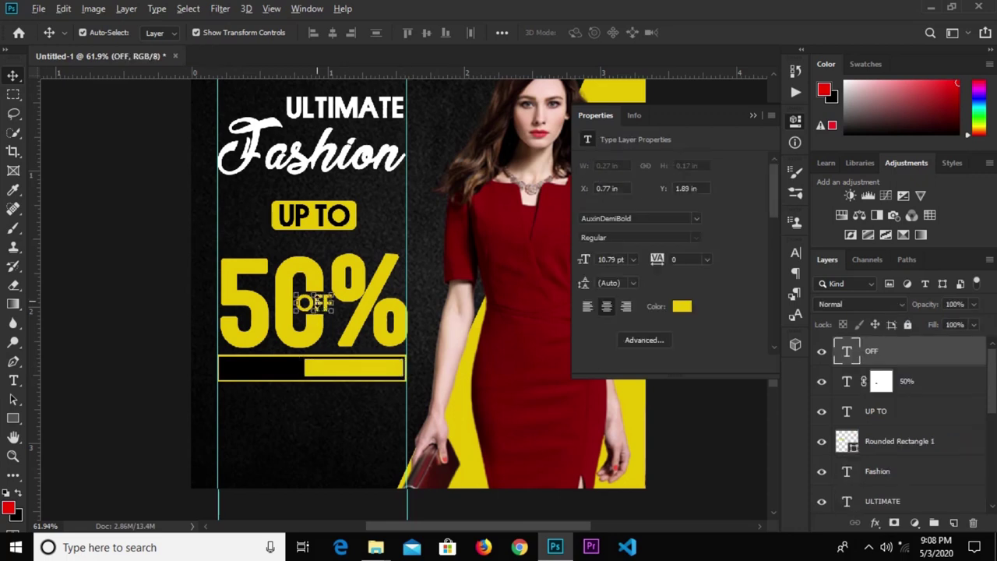
left_click_drag(314, 303, 314, 416)
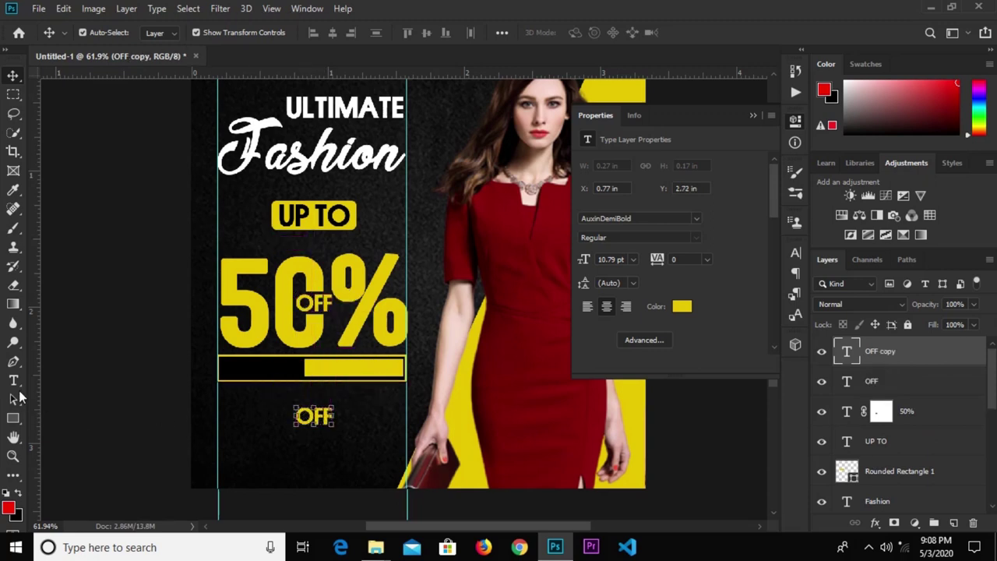
Change the copied OFF text to read ULTIMATE
key("t")
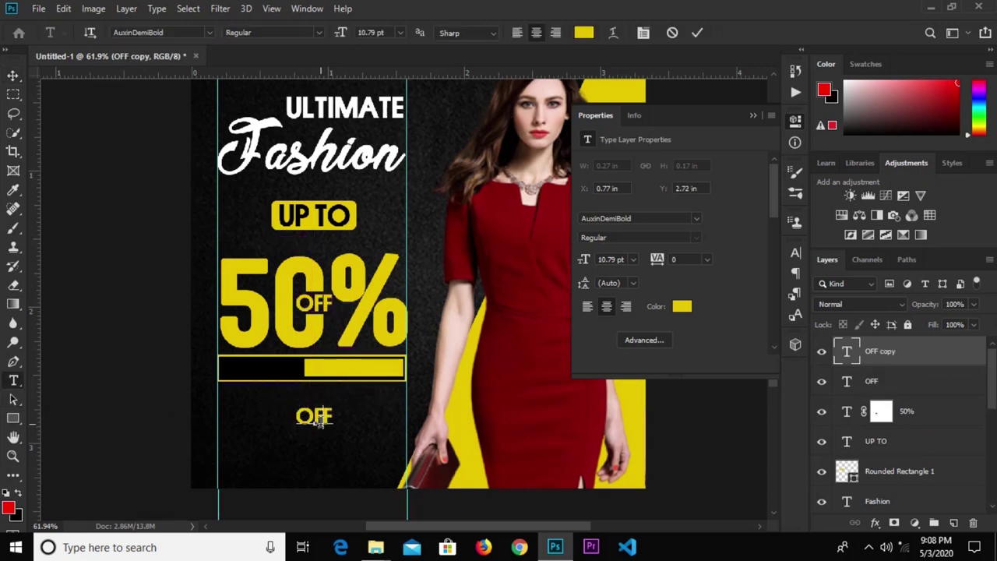
double_click(314, 418)
type("ULTIMATE")
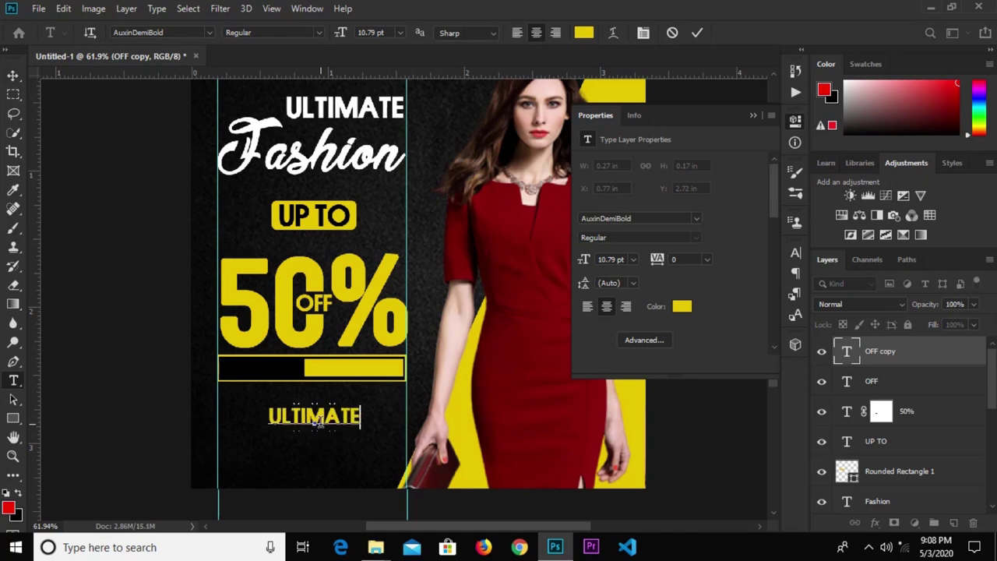
left_click(12, 75)
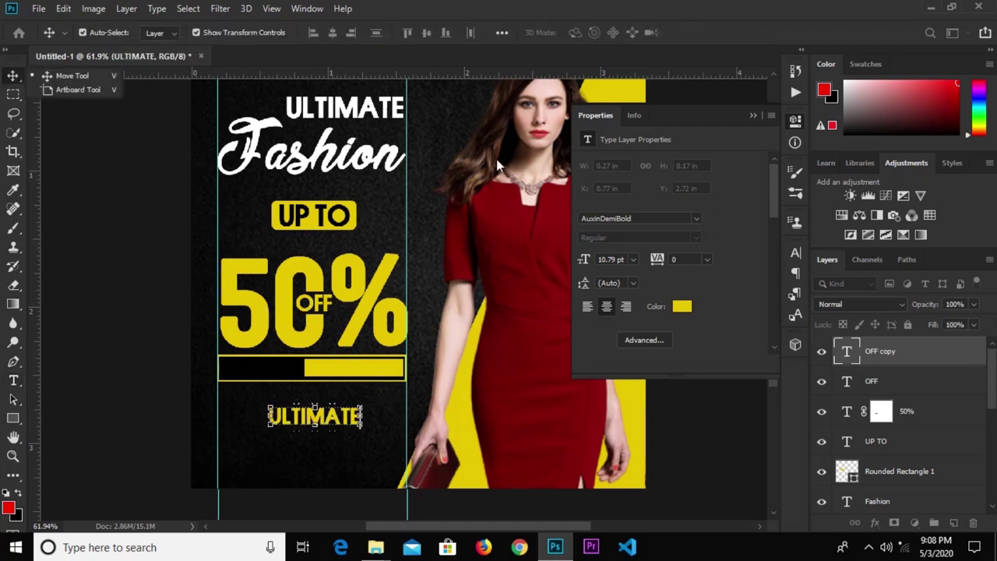
left_click(682, 307)
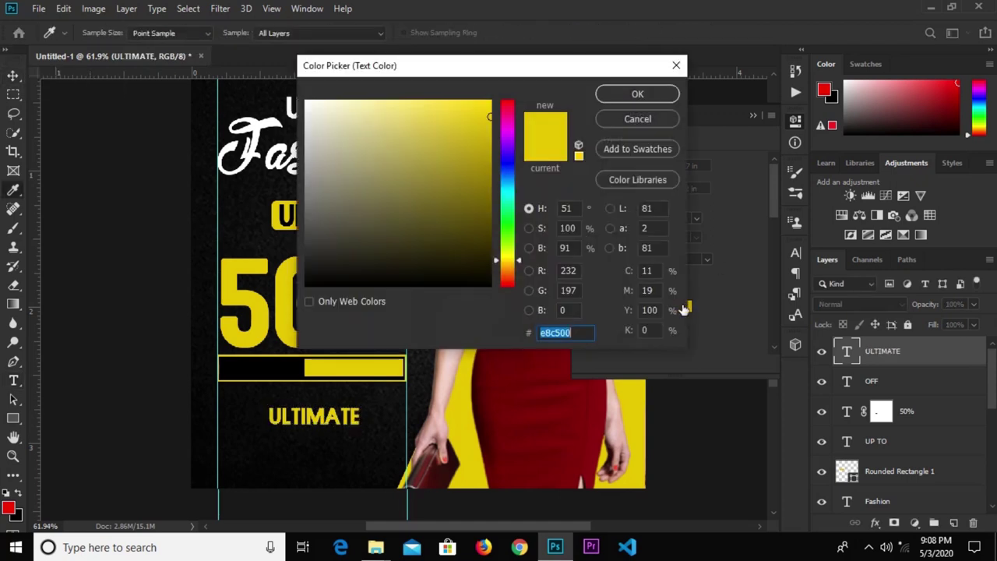
left_click(675, 67)
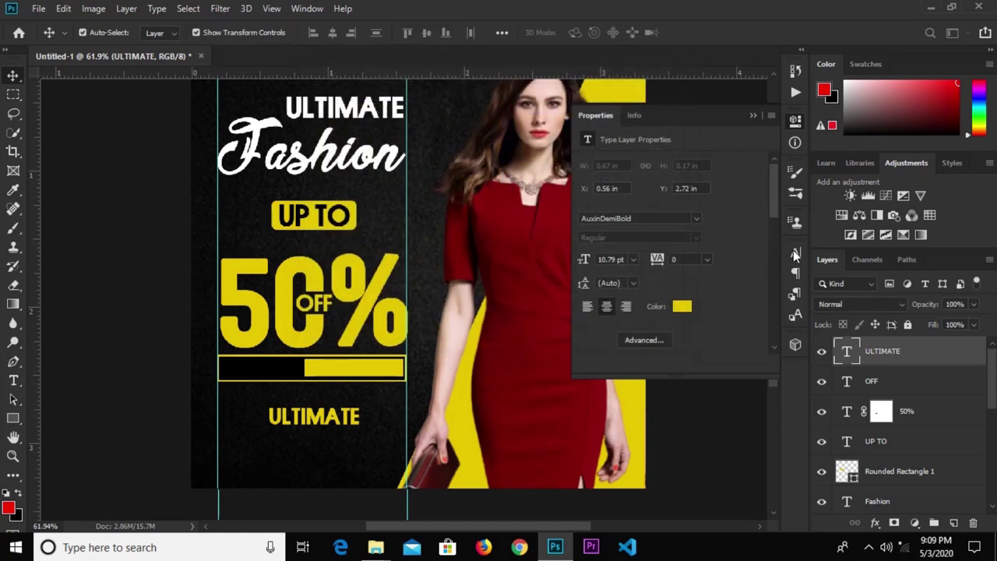
Set the lower ULTIMATE text colour to white in the Character panel
left_click(795, 254)
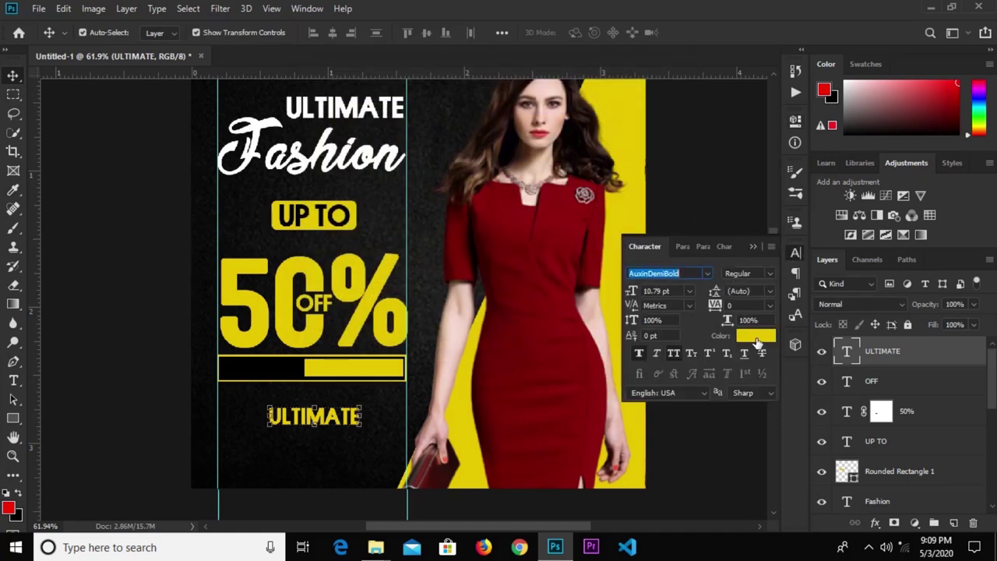
left_click(756, 335)
left_click_drag(430, 226, 304, 99)
left_click(612, 97)
Move ULTIMATE into the bar, size it to 9 pt, and place it at the left end
key("v")
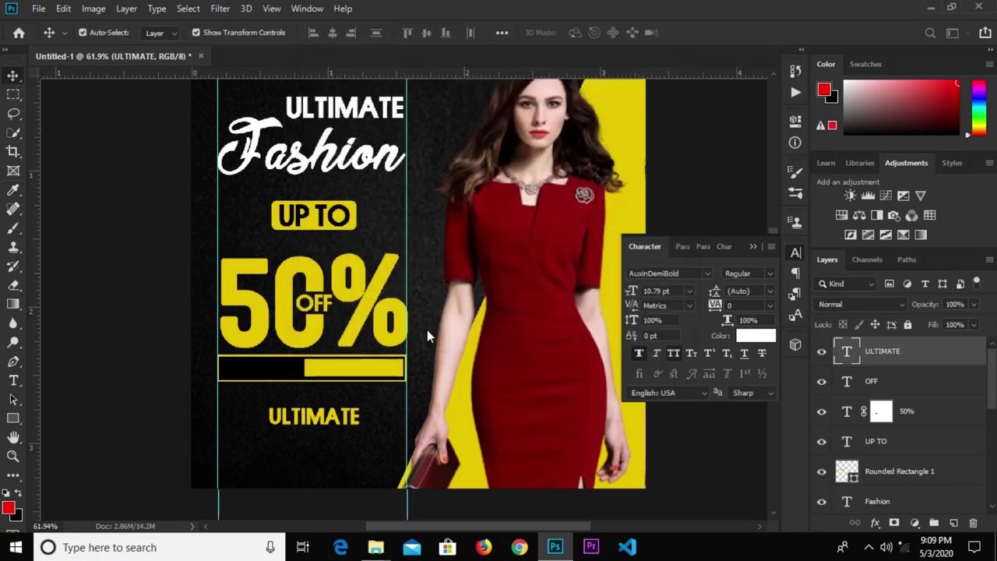
left_click_drag(314, 410, 271, 361)
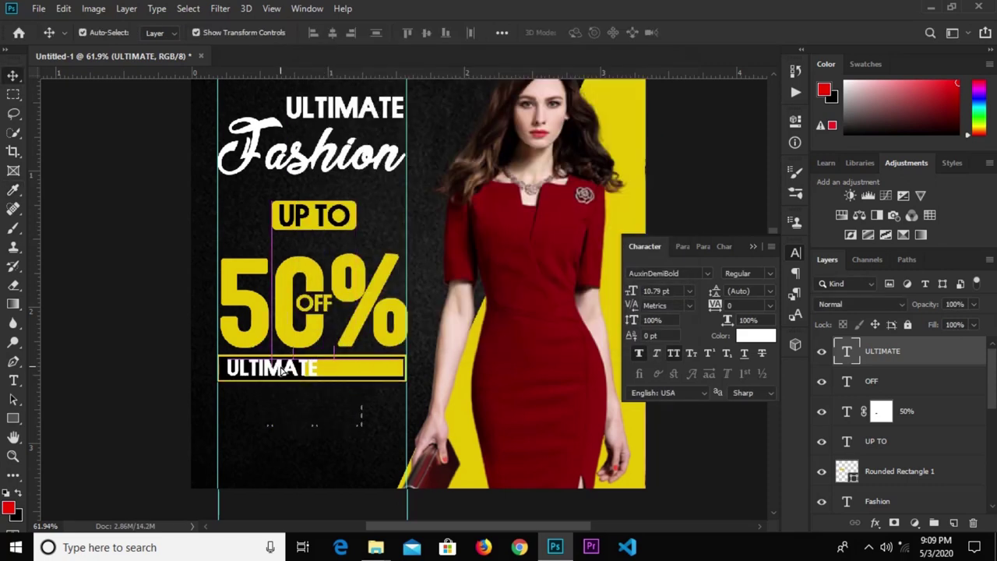
left_click(689, 291)
left_click(656, 348)
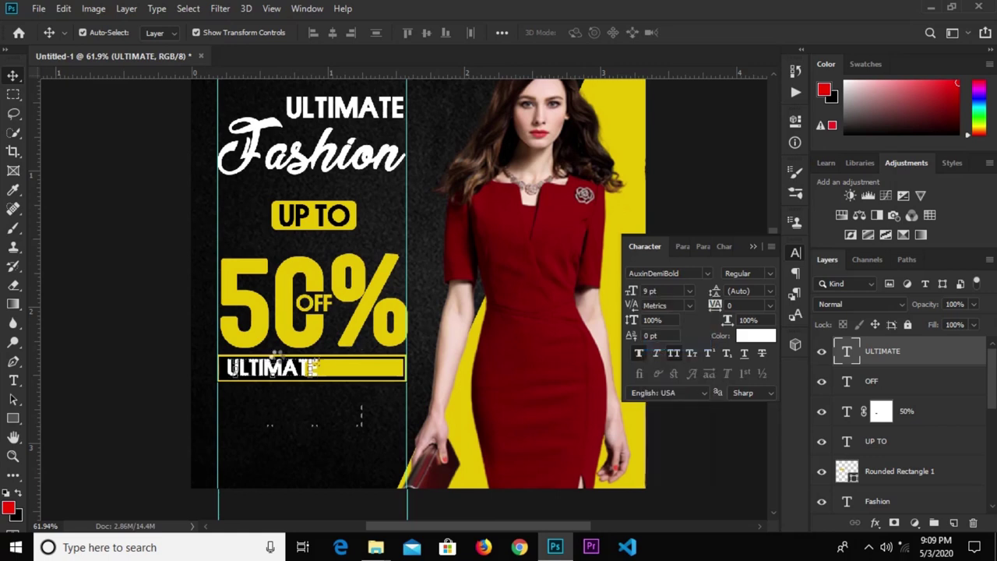
scroll(312, 372, "up", 1)
left_click_drag(279, 372, 268, 372)
Duplicate ULTIMATE onto the yellow part of the bar
left_click(289, 423)
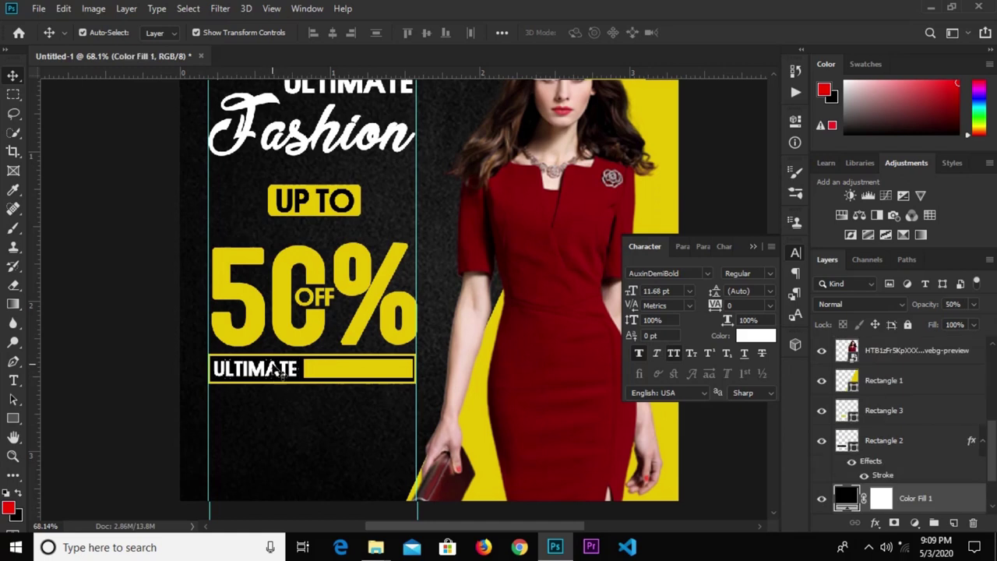
left_click(274, 372)
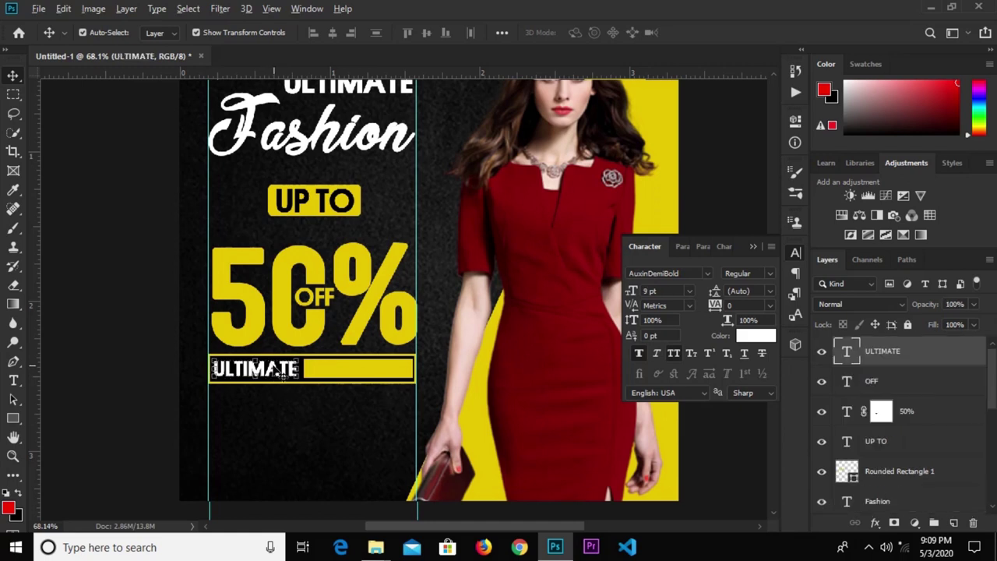
left_click_drag(281, 369, 381, 366)
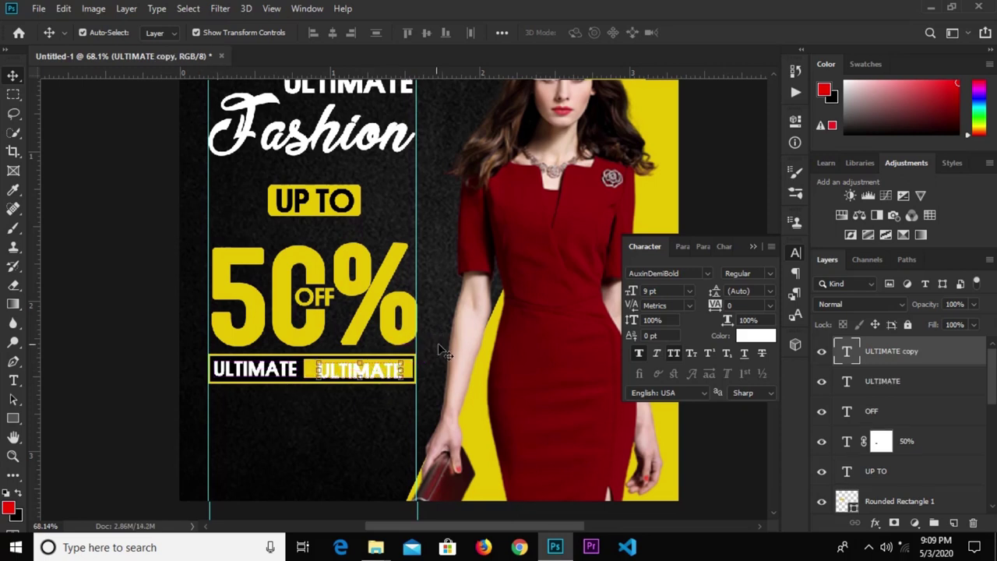
Nudge the copied text up to align it and make it black
key("Up")
key("Up")
key("Up")
key("Up")
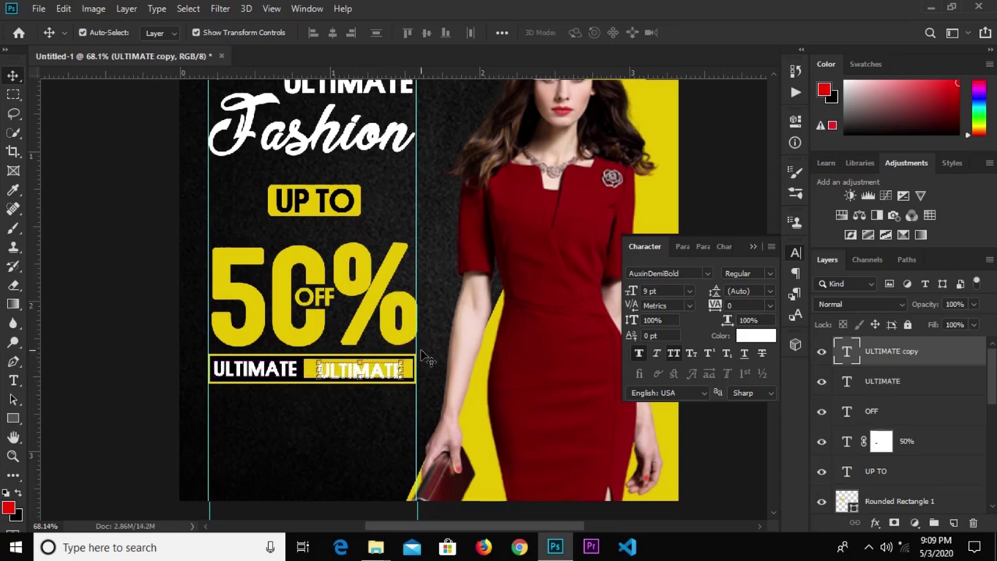
left_click(759, 336)
left_click_drag(452, 243, 497, 312)
left_click(637, 94)
key("v")
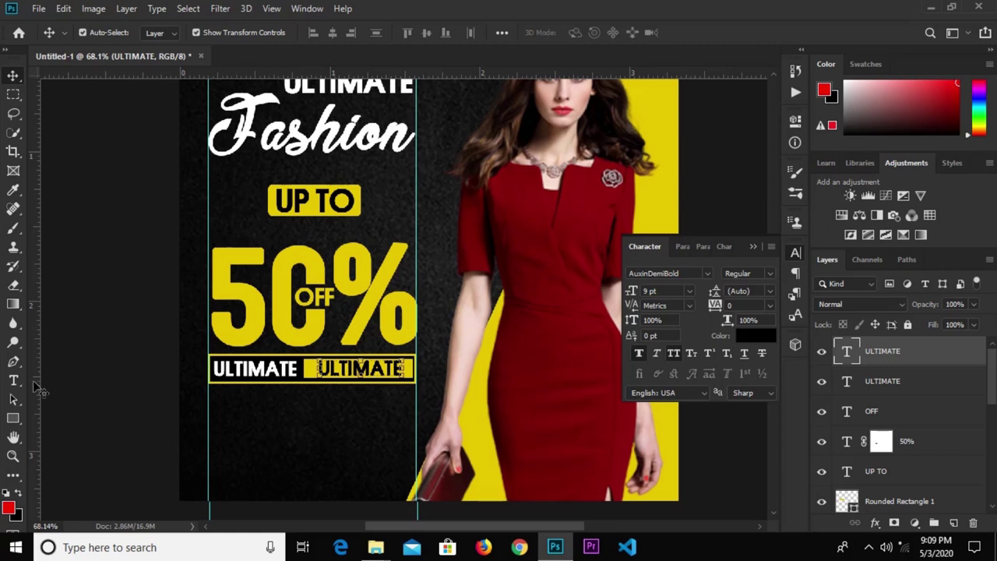
Replace the copied word with TRENDS so the bar reads ULTIMATE TRENDS
left_click(13, 380)
left_click(349, 372)
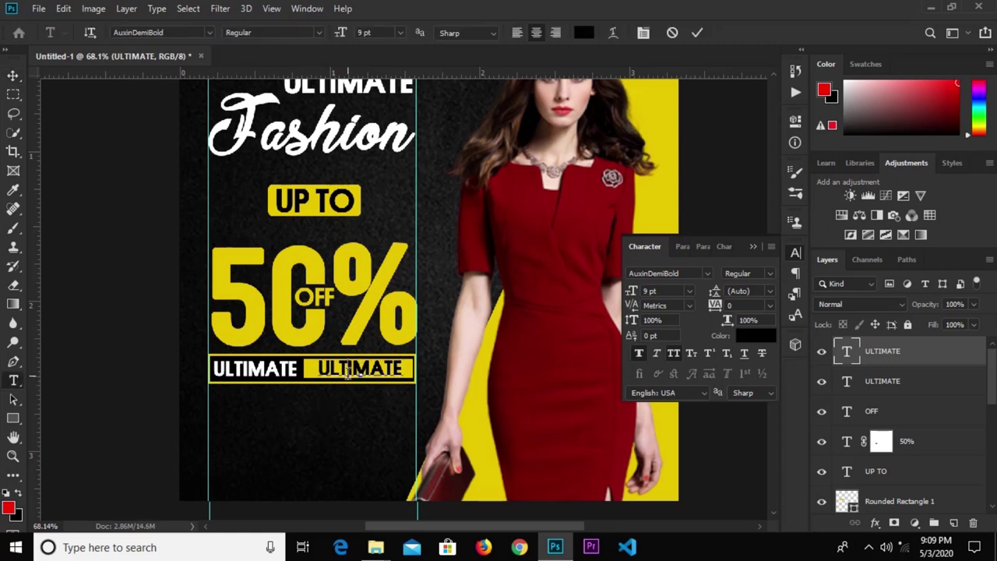
double_click(348, 372)
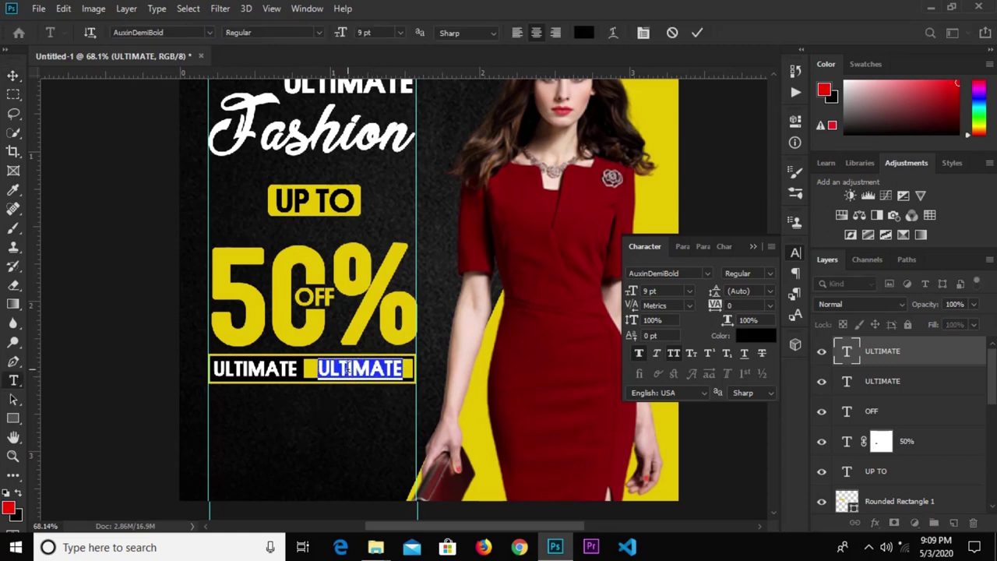
type("TRENDS")
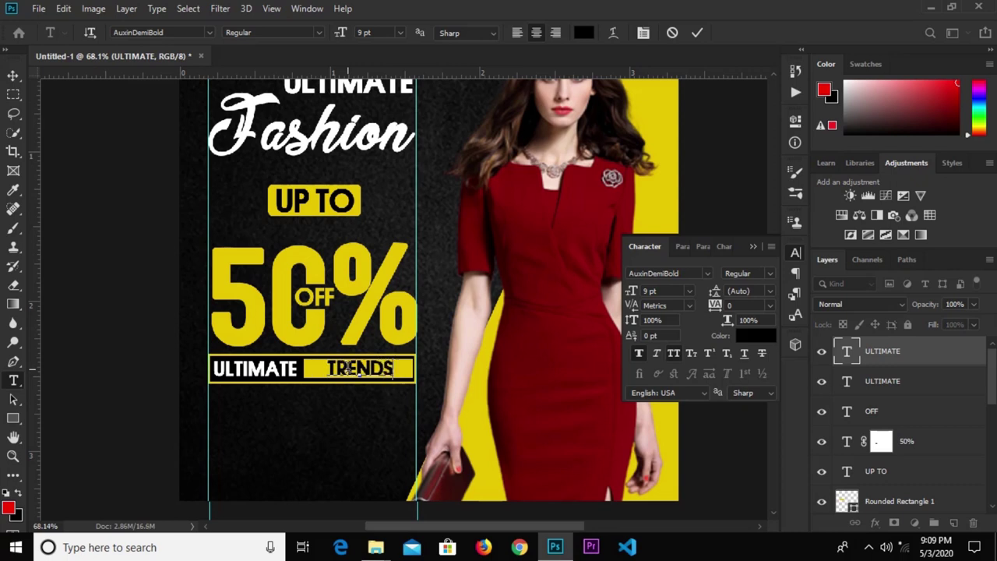
left_click(697, 33)
Select the yellow rounded badge behind the UP TO text
left_click(13, 76)
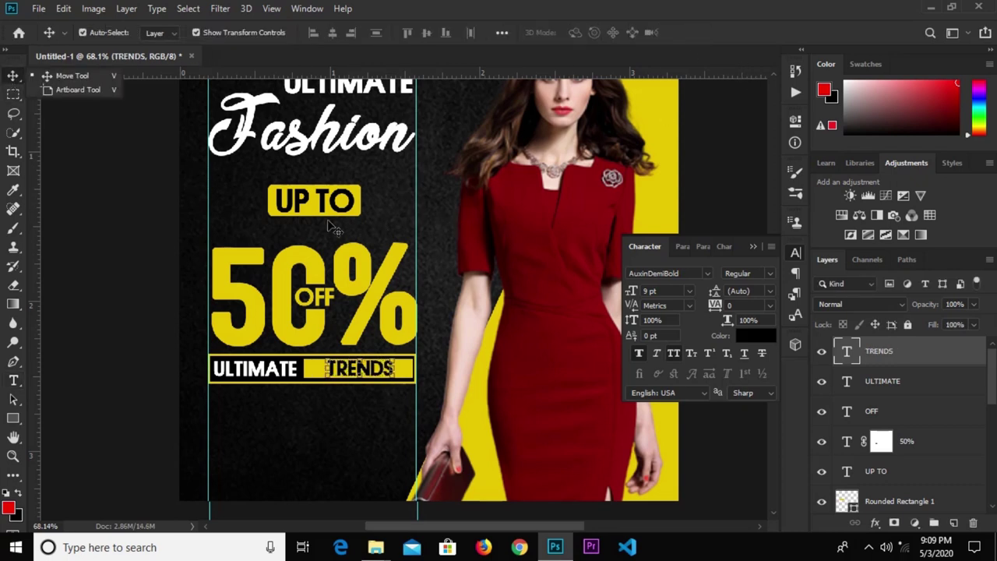
left_click(360, 221)
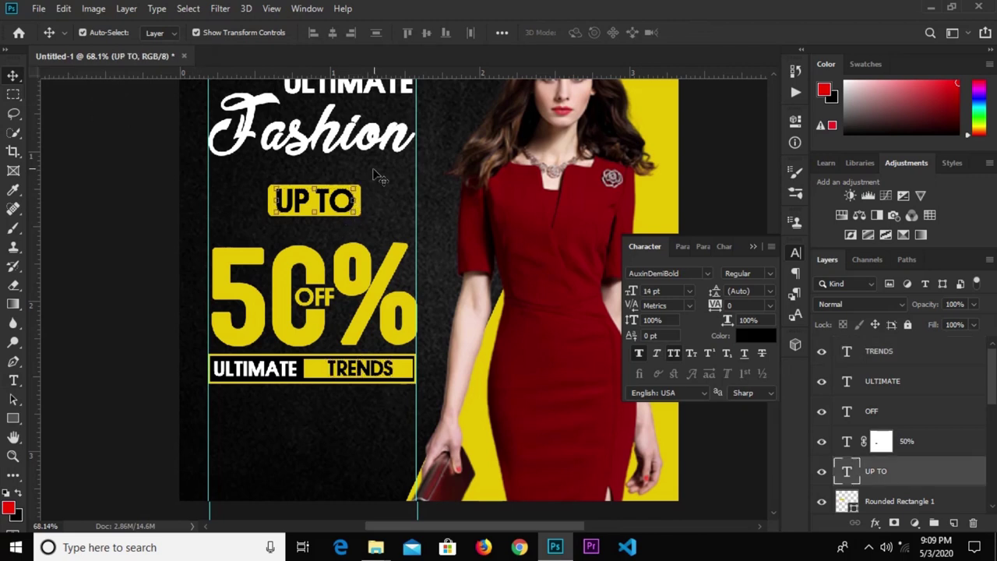
left_click(374, 199)
left_click(367, 201)
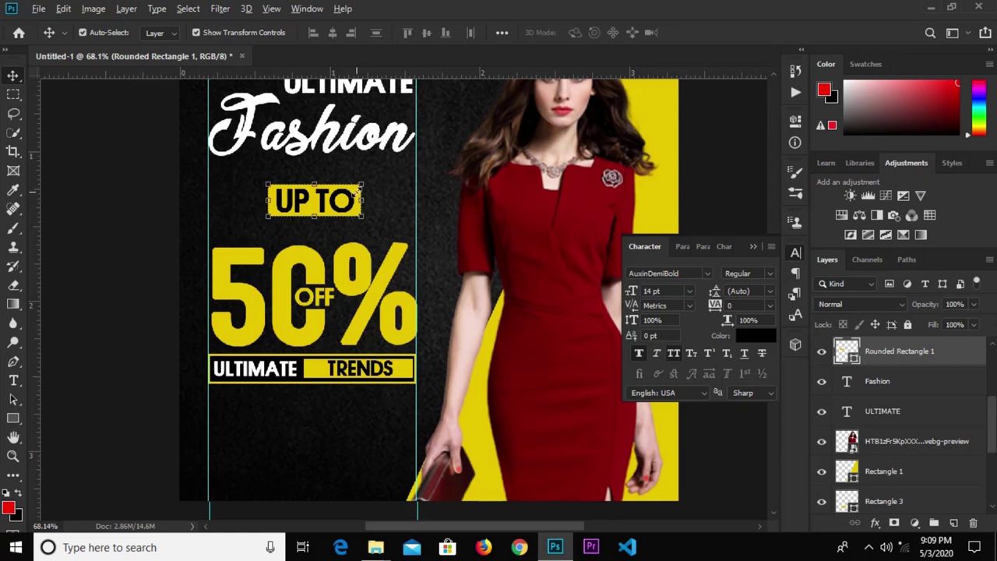
Duplicate the yellow badge below the ULTIMATE TRENDS bar and fill the copy with white
left_click_drag(357, 189, 351, 415)
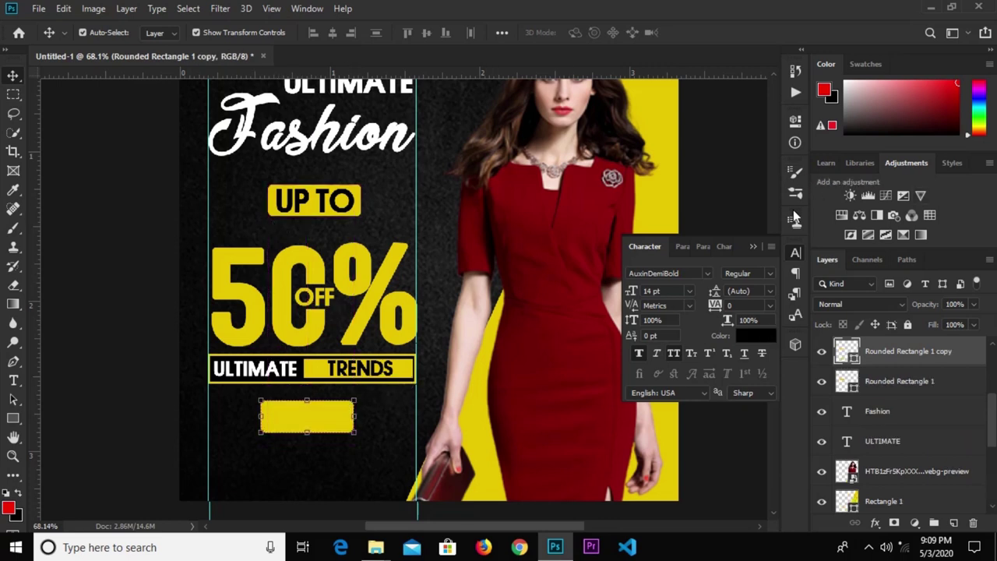
left_click(798, 124)
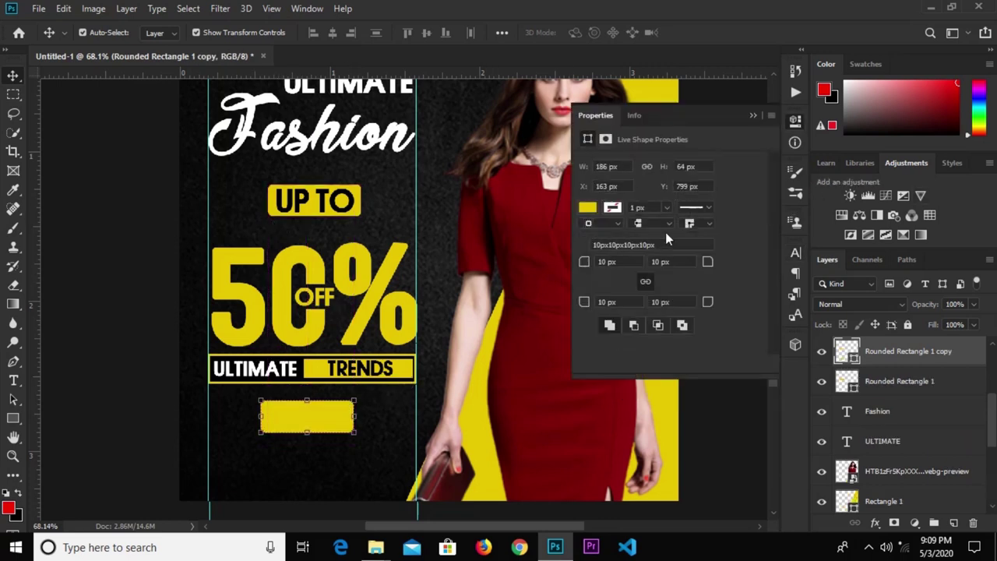
left_click(588, 209)
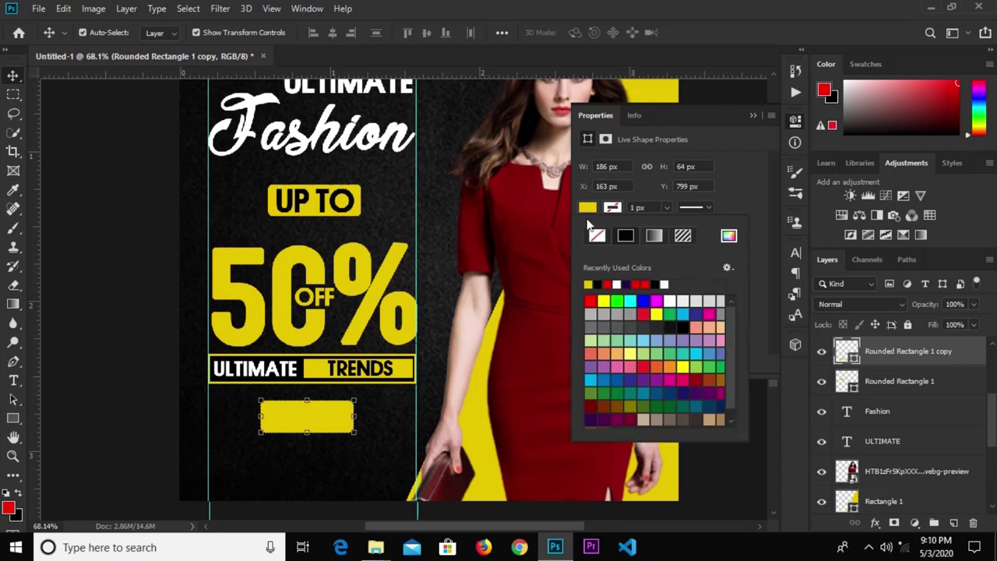
left_click(616, 284)
left_click(753, 115)
left_click(753, 114)
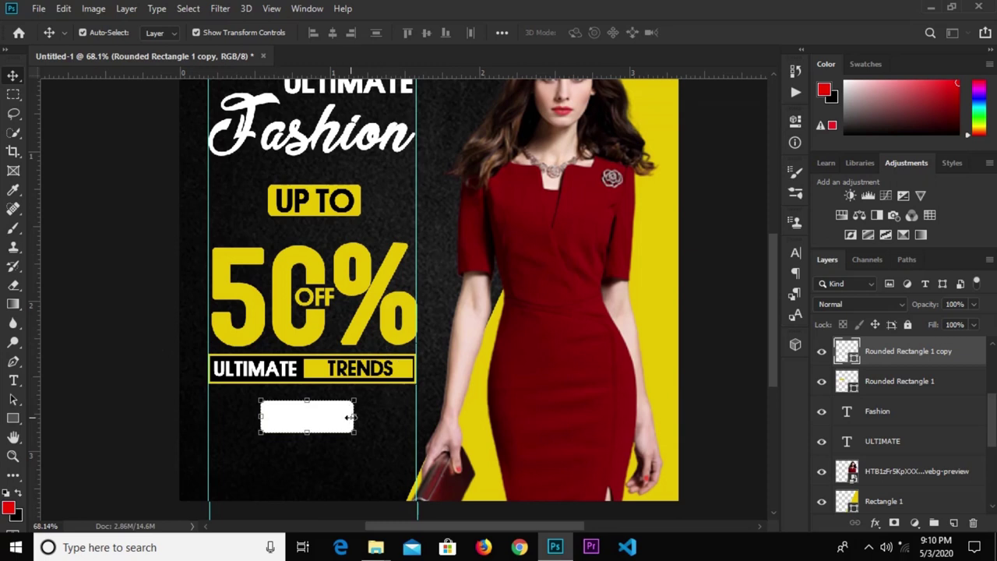
Stretch the white button to about 127% width and apply the change
mouse_move(350, 418)
left_mouse_down()
mouse_move(385, 419)
mouse_move(337, 422)
mouse_move(344, 419)
left_mouse_up()
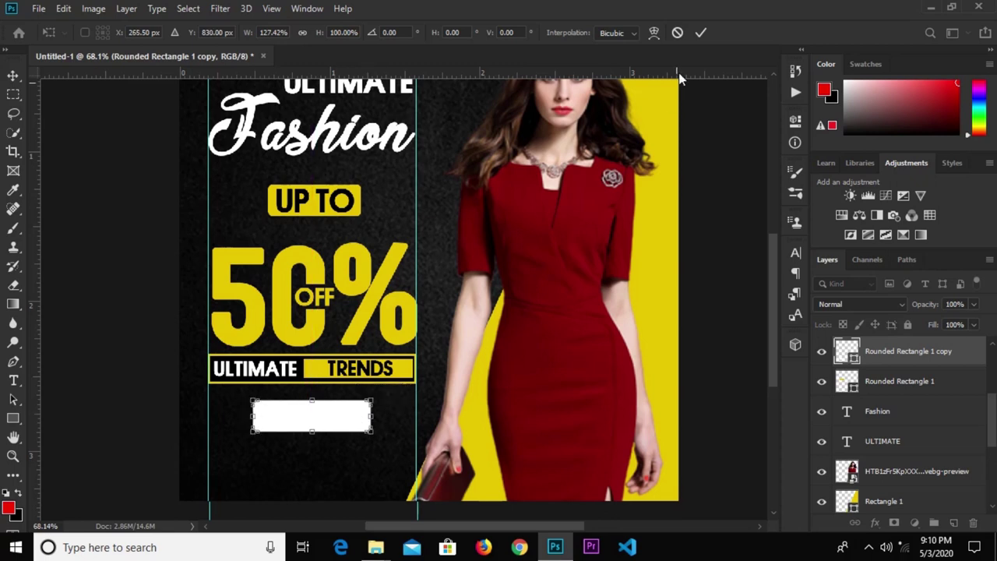
left_click(702, 33)
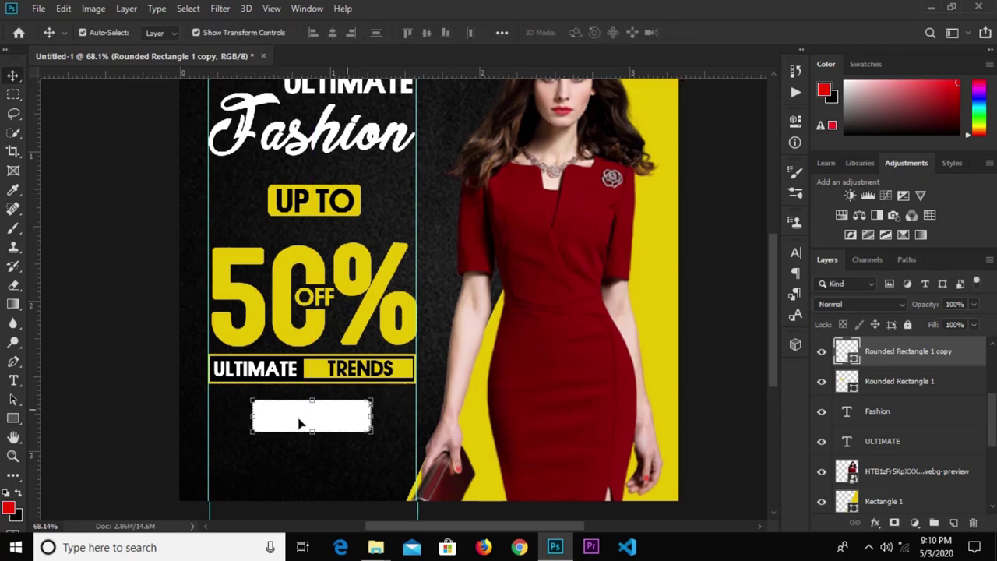
left_click(340, 374)
Copy the TRENDS text onto the white button and retype it as Shop NOW
left_click_drag(343, 376, 285, 419)
left_click(14, 380)
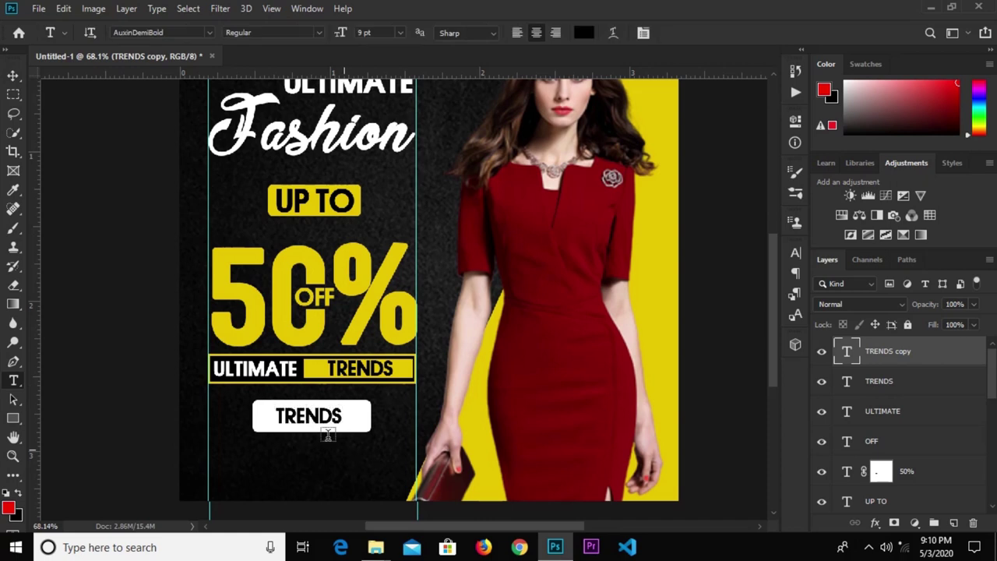
left_click(318, 415)
double_click(318, 414)
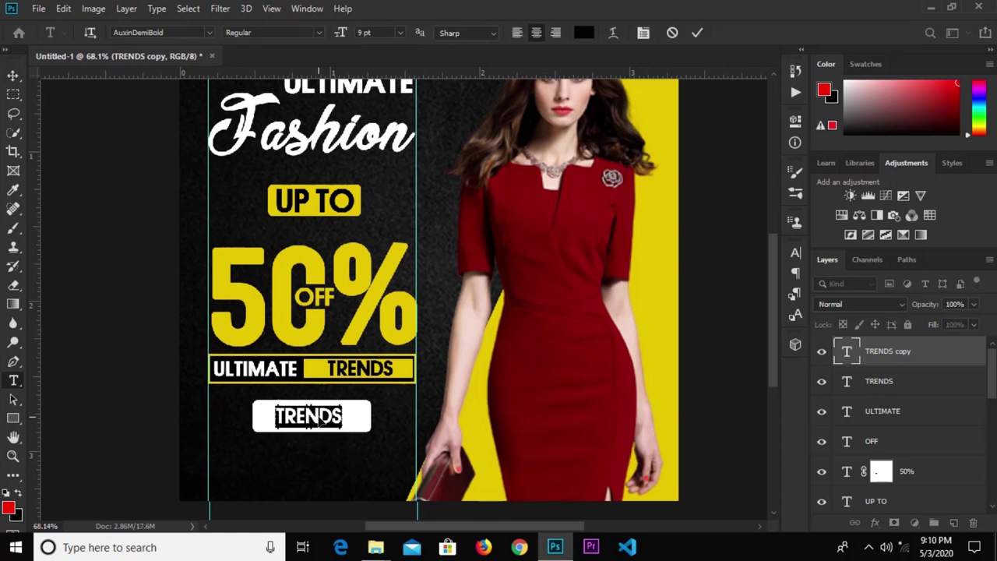
type("SHOP")
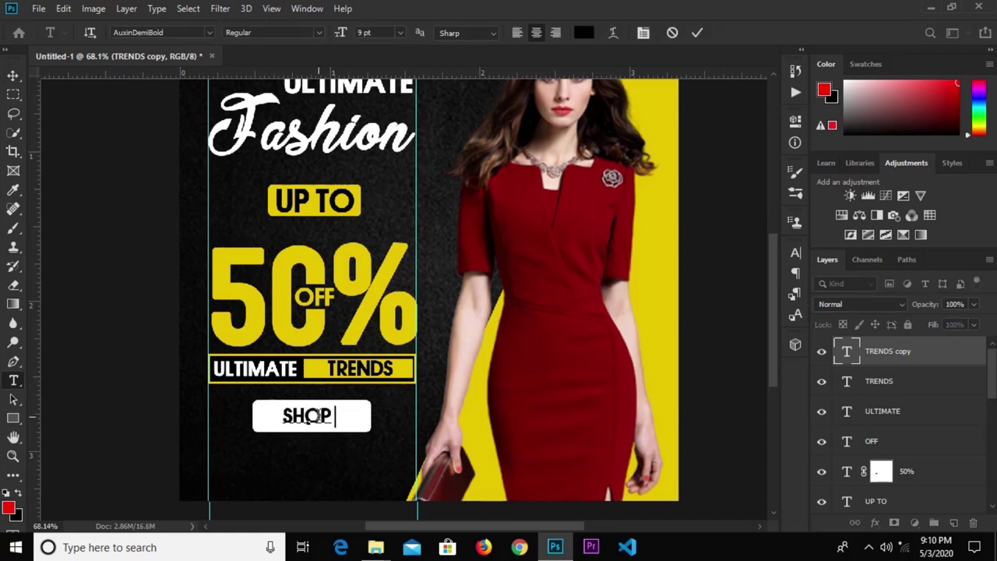
type("NOW")
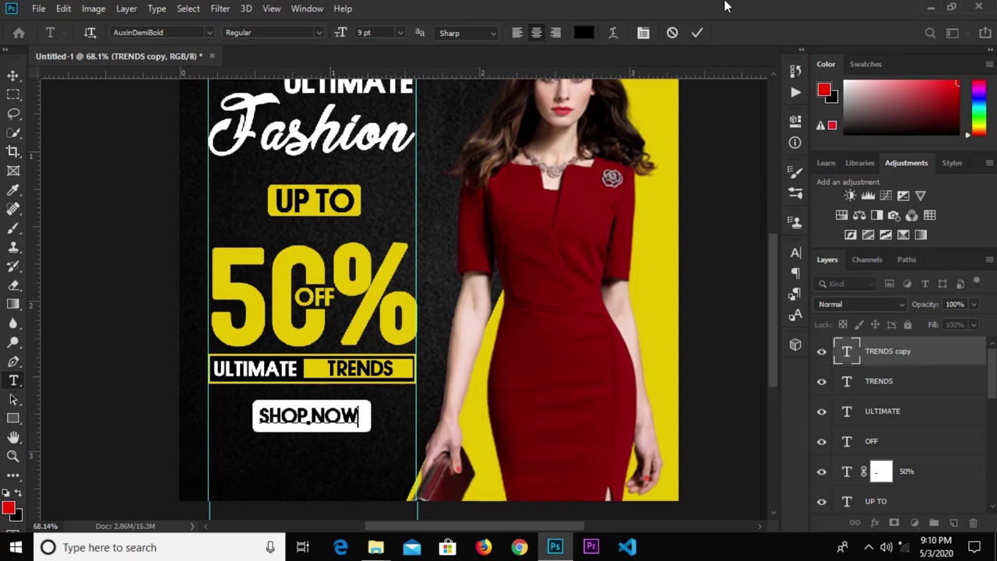
left_click(697, 33)
Turn off All Caps and change NOW to Now so the button reads Shop Now
left_click(794, 254)
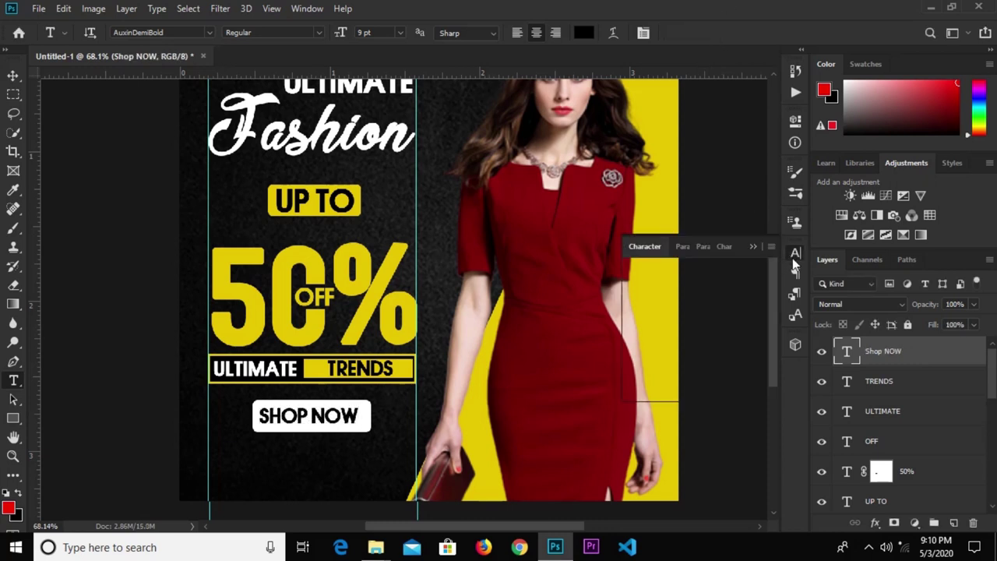
left_click(672, 351)
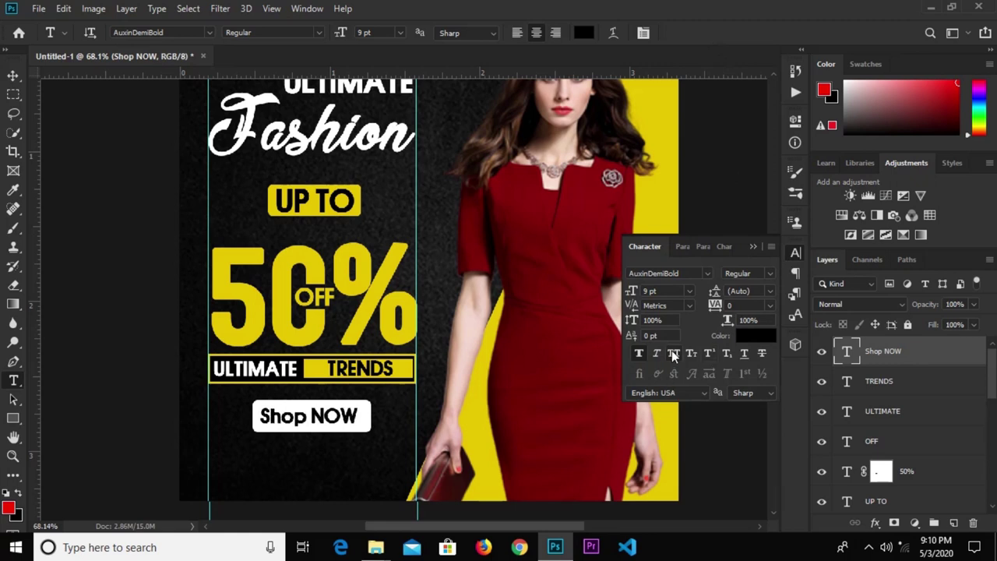
left_click(753, 246)
left_click_drag(311, 416, 359, 415)
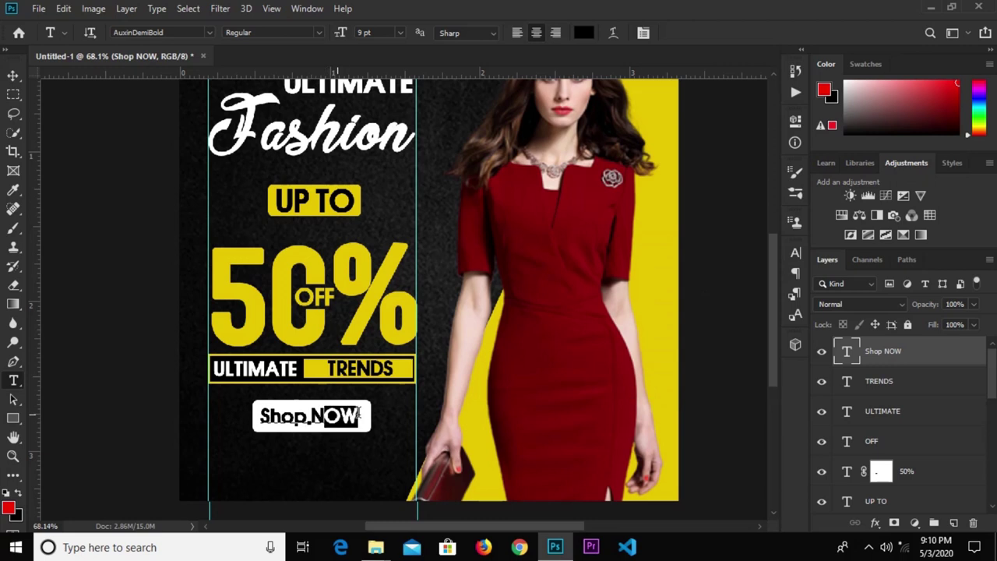
type("Now")
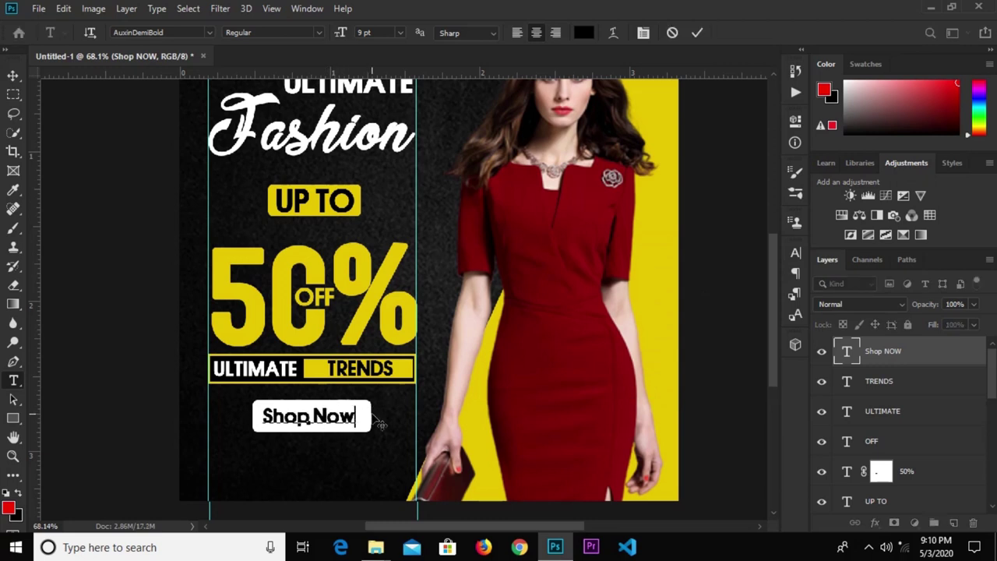
left_click(698, 34)
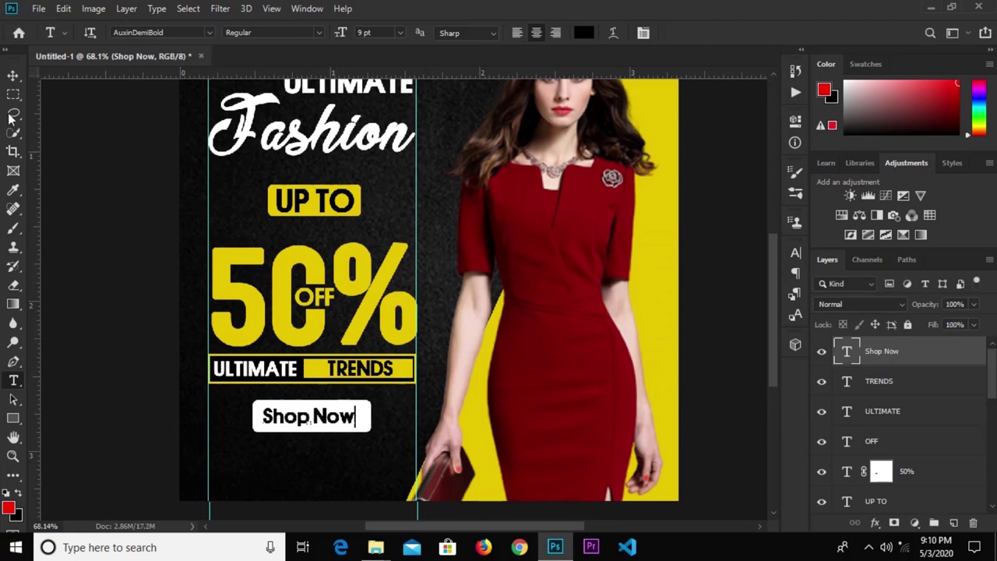
left_click(12, 75)
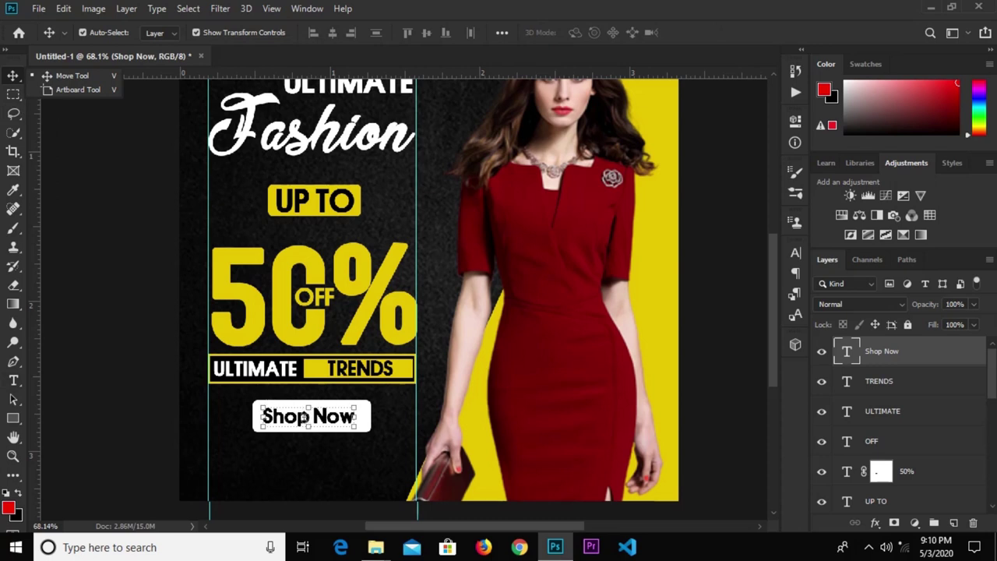
Copy the Shop Now text below the button and make it white (ffffff) at 6 pt
left_click_drag(308, 417, 299, 456)
left_click(792, 253)
left_click(757, 333)
type("ffffff")
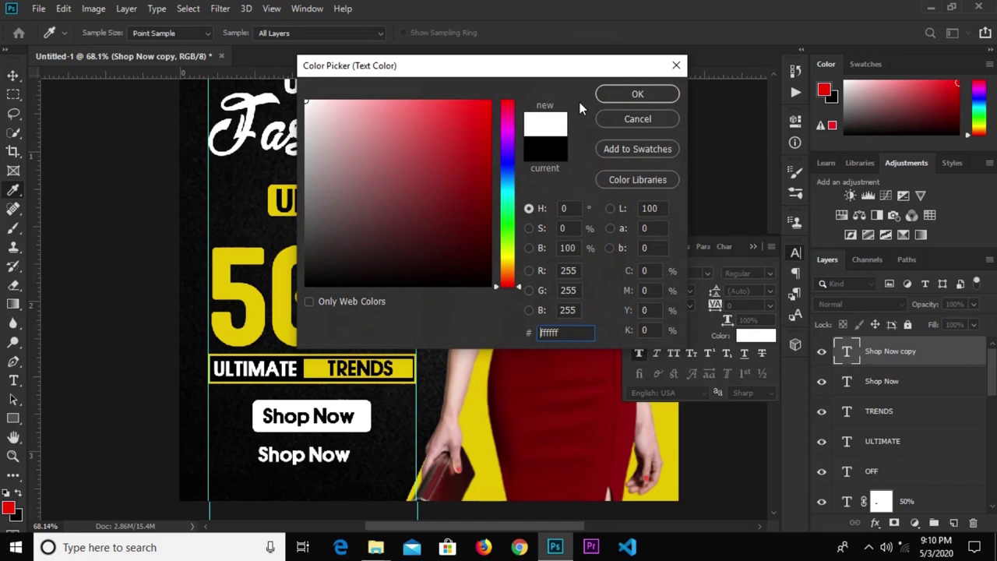
left_click(610, 98)
left_click(689, 290)
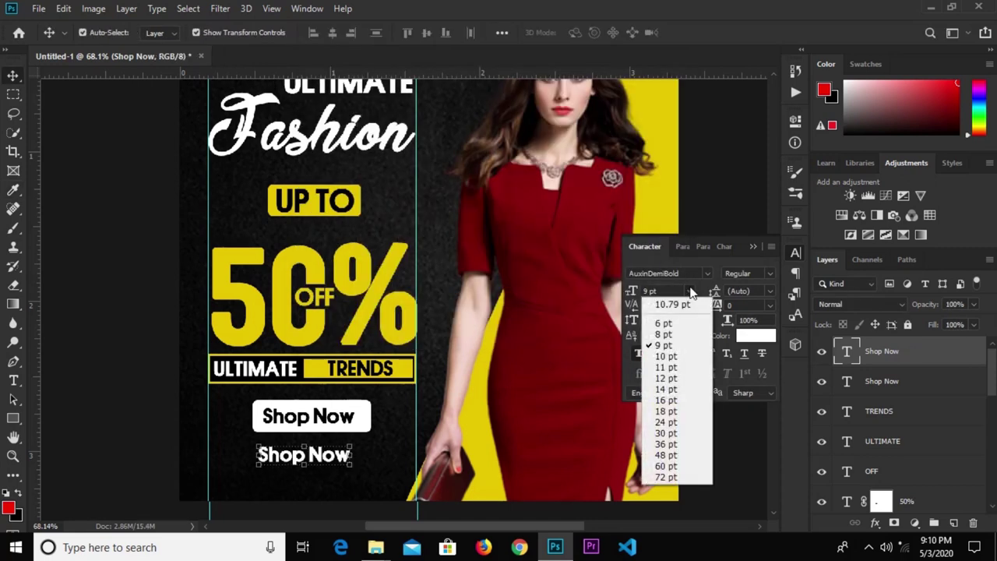
left_click(679, 323)
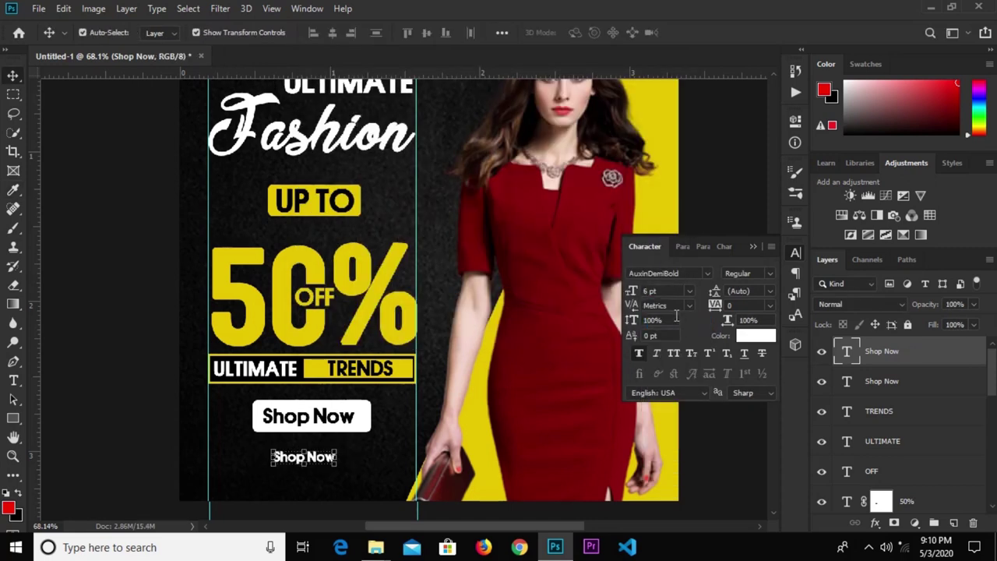
left_click(753, 247)
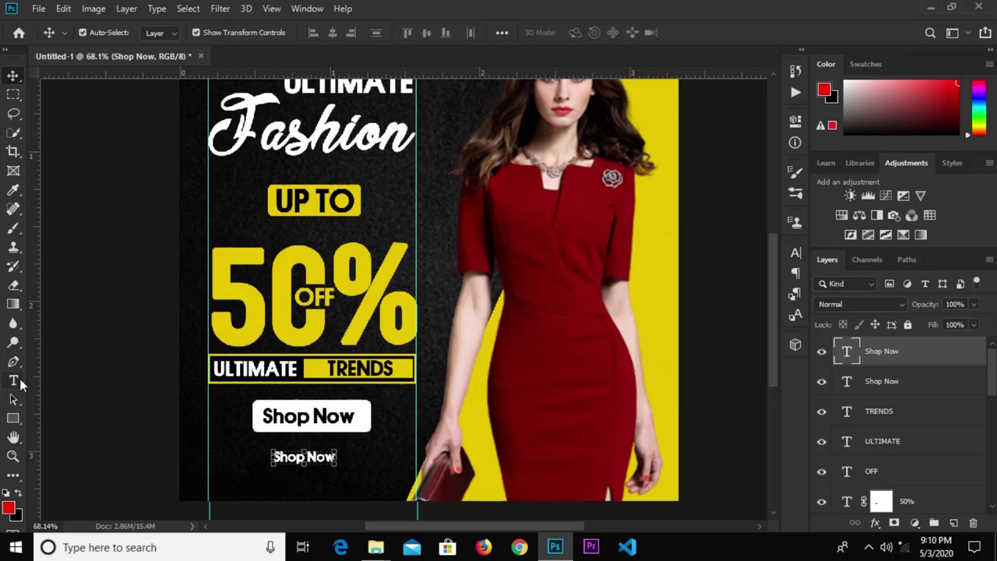
left_click(14, 380)
left_click(286, 453)
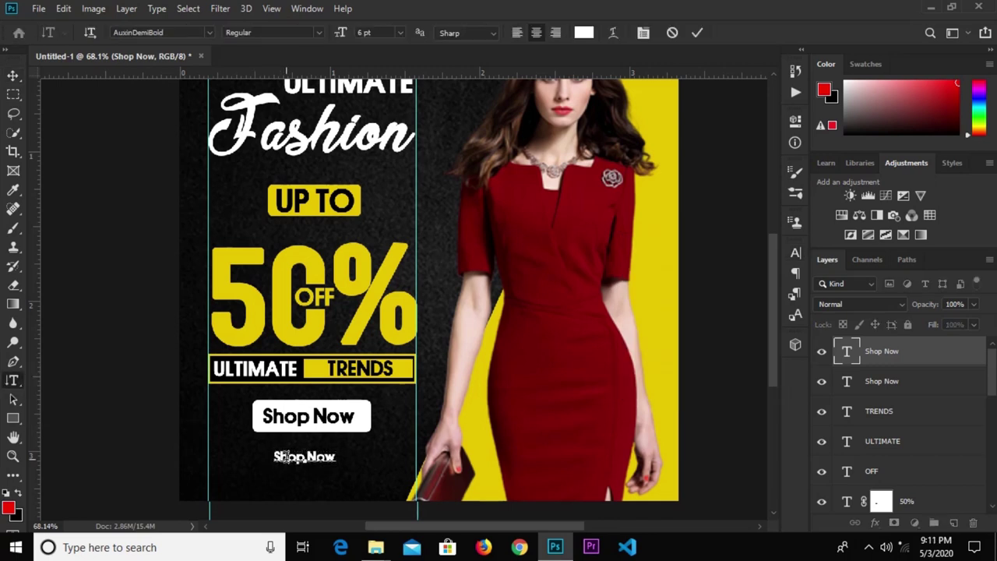
key("ctrl+a")
type("www")
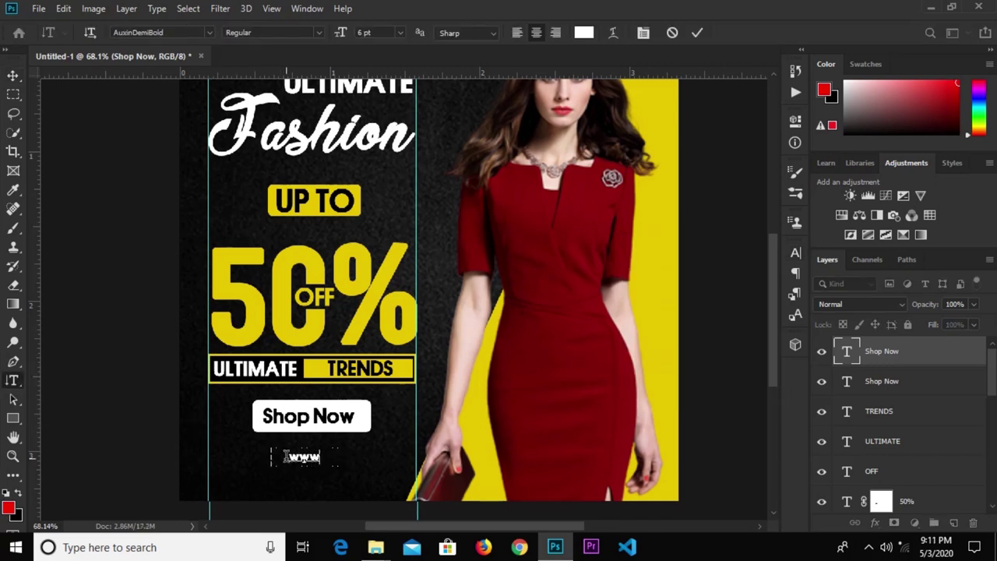
type(".dw")
key("BackSpace")
type("esign")
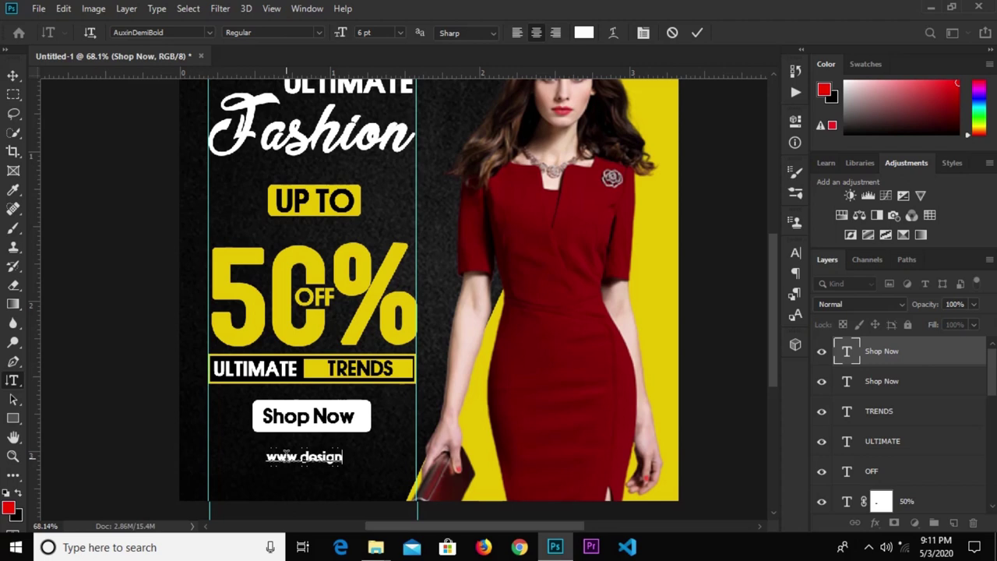
type("sl")
type("udio")
type(".com")
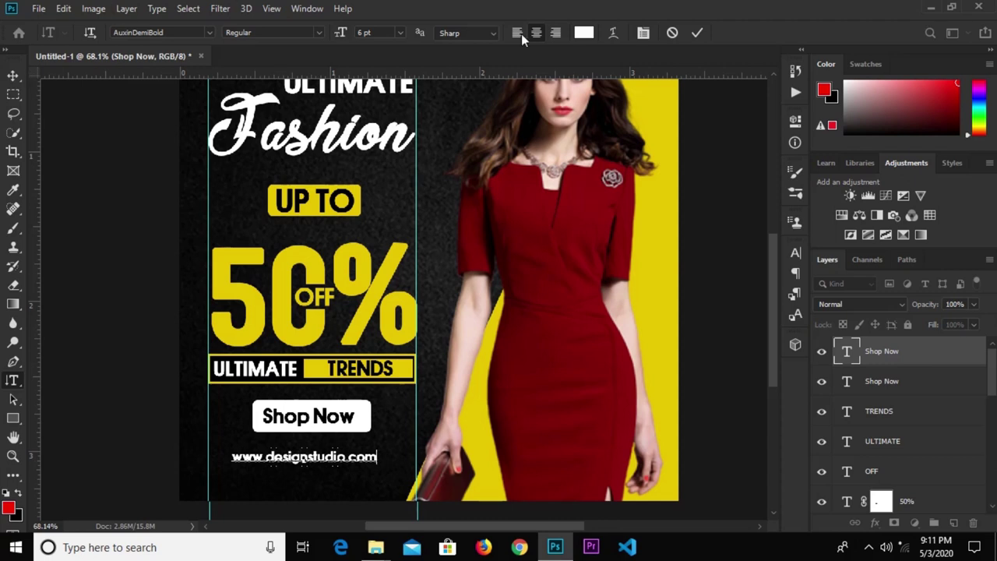
left_click(697, 32)
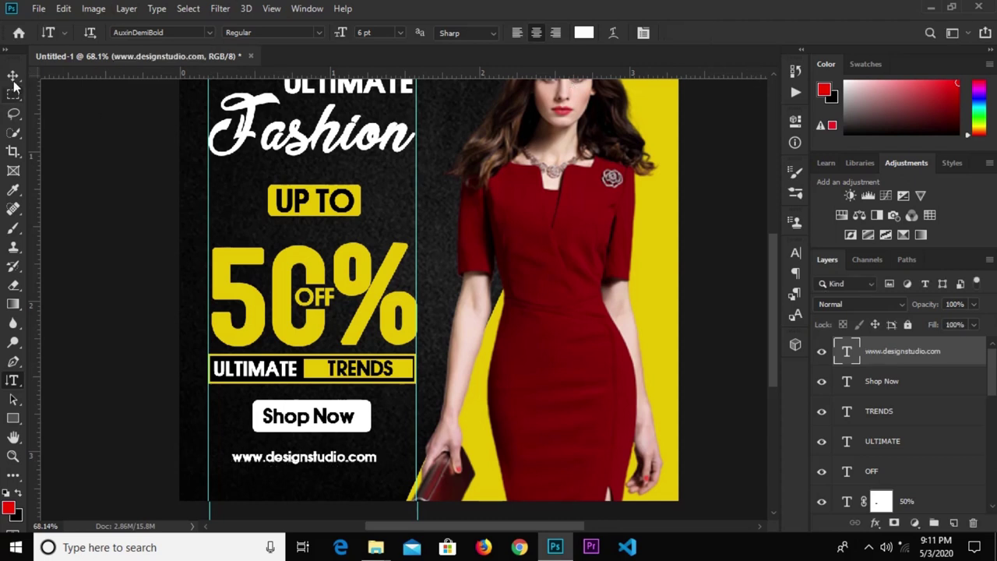
left_click(12, 76)
scroll(356, 462, "down", 1)
scroll(356, 462, "up", 2)
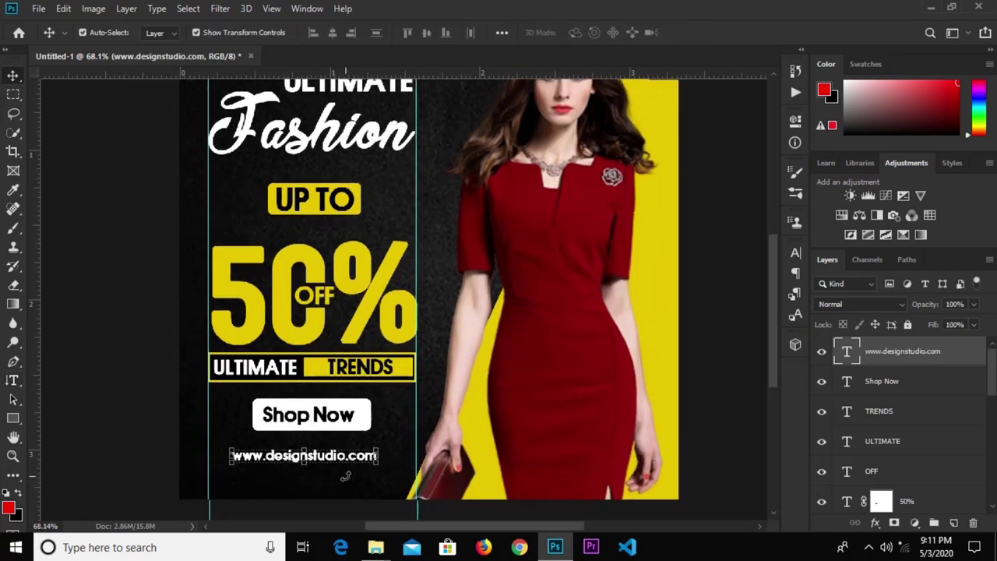
left_click_drag(332, 457, 338, 446)
Select the top ULTIMATE heading layer on the canvas
left_click(343, 476)
scroll(343, 477, "down", 3)
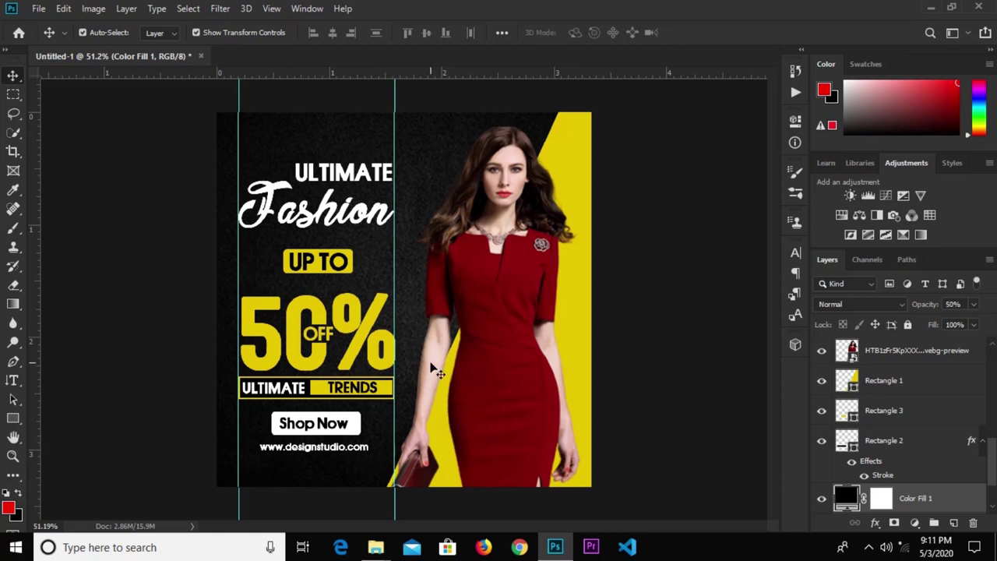
left_click(363, 331)
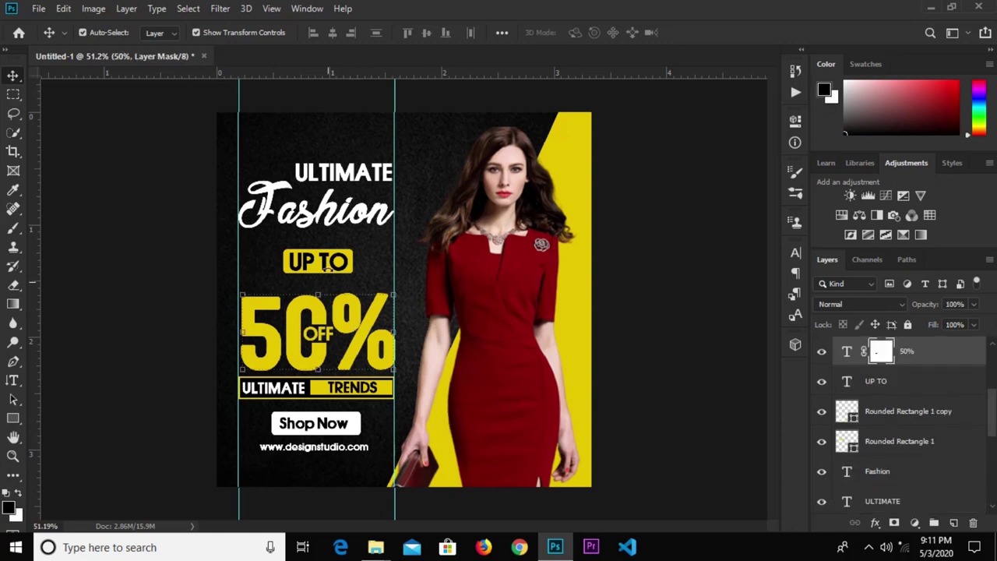
left_click(371, 279)
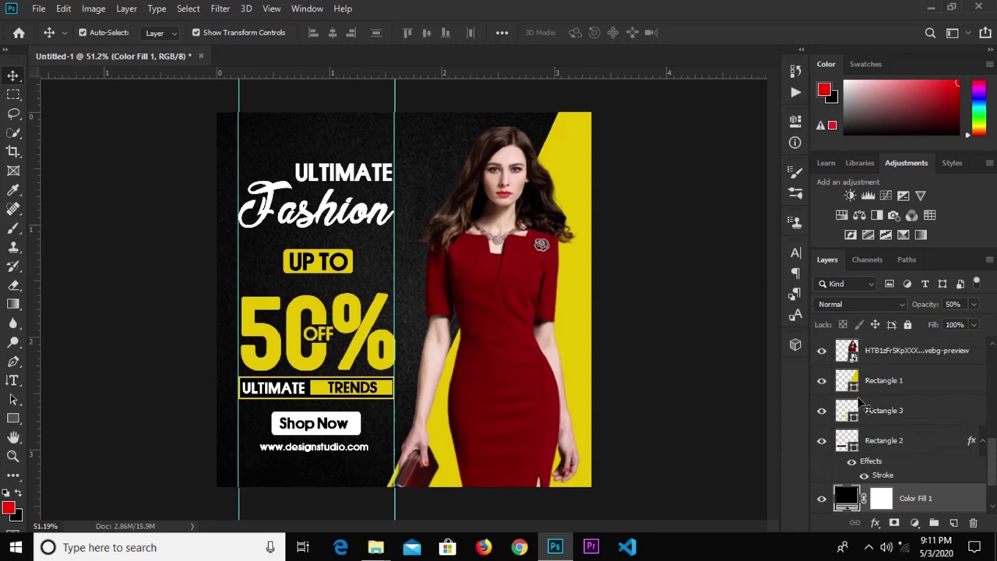
scroll(901, 417, "up", 3)
scroll(902, 417, "up", 5)
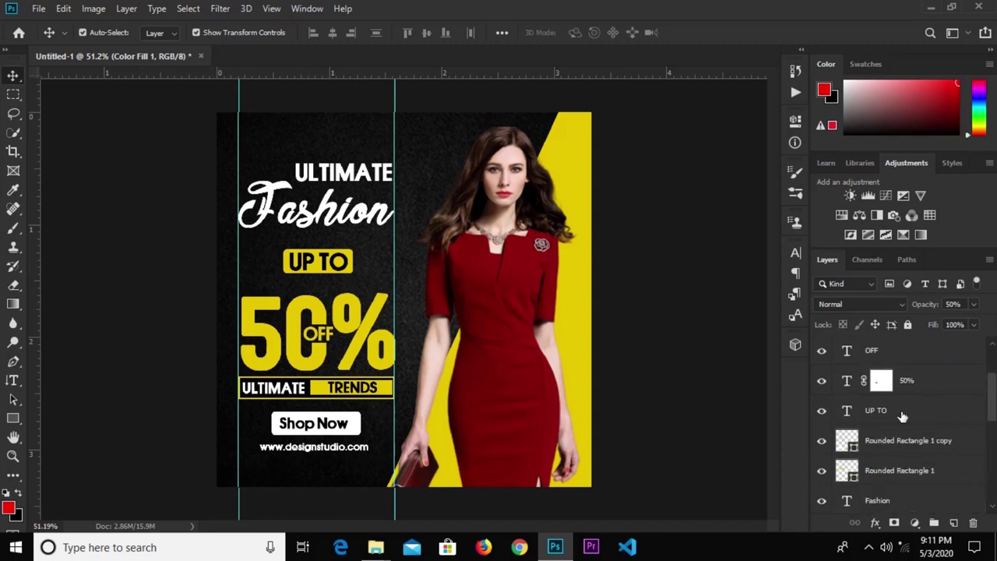
left_click(352, 194)
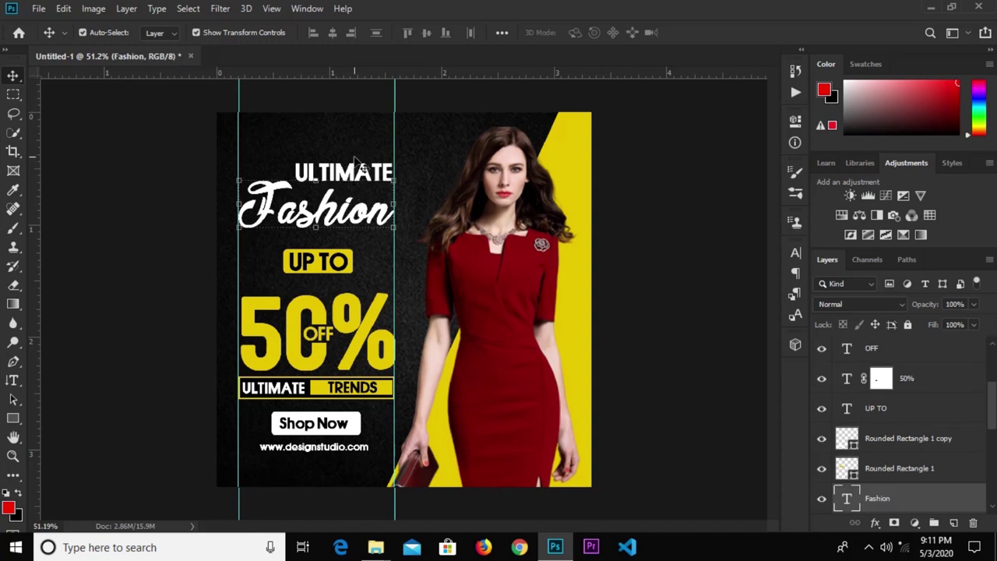
left_click(352, 166)
left_click(360, 178)
Set the ULTIMATE heading to 12 pt and nudge it into place above Fashion
left_click(794, 254)
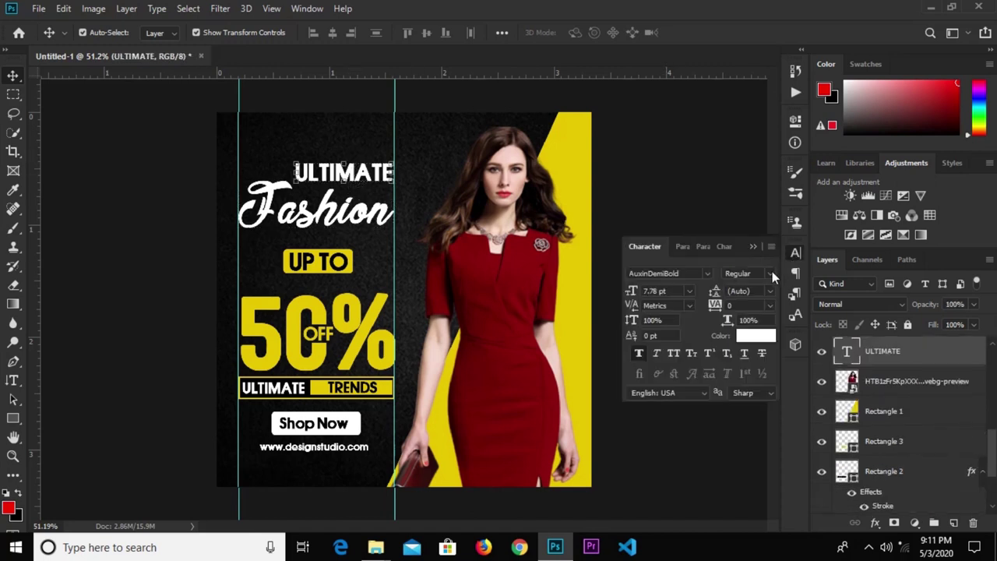
left_click(689, 290)
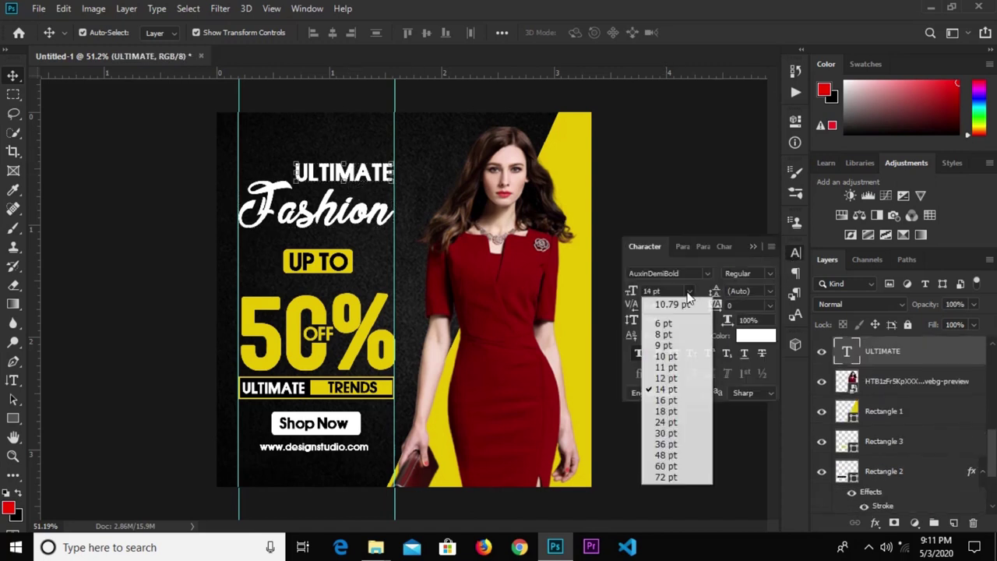
left_click(666, 377)
scroll(367, 181, "up", 1)
scroll(368, 181, "up", 1)
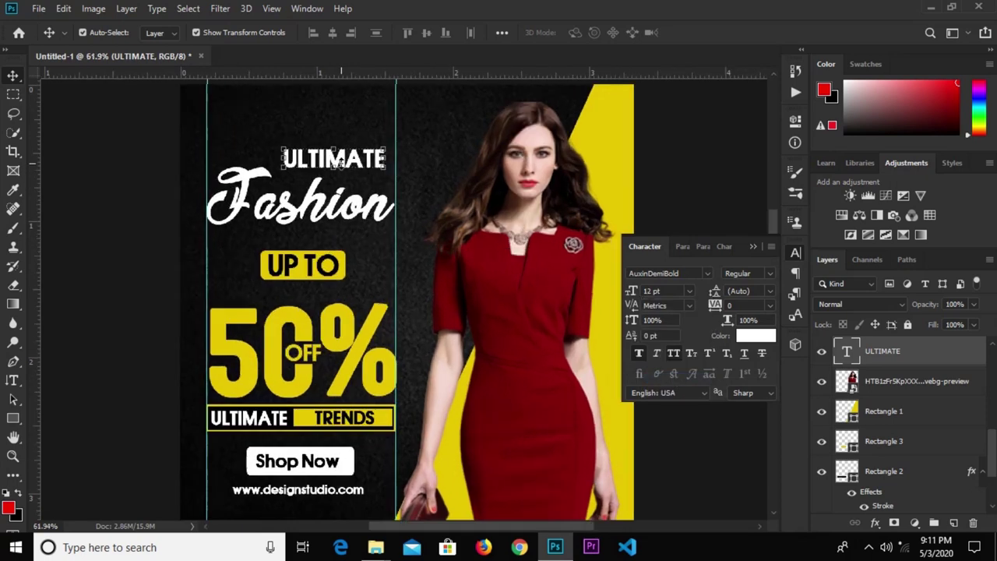
left_click_drag(345, 164, 345, 173)
Remove the left and right vertical guides from the poster
scroll(648, 158, "down", 1)
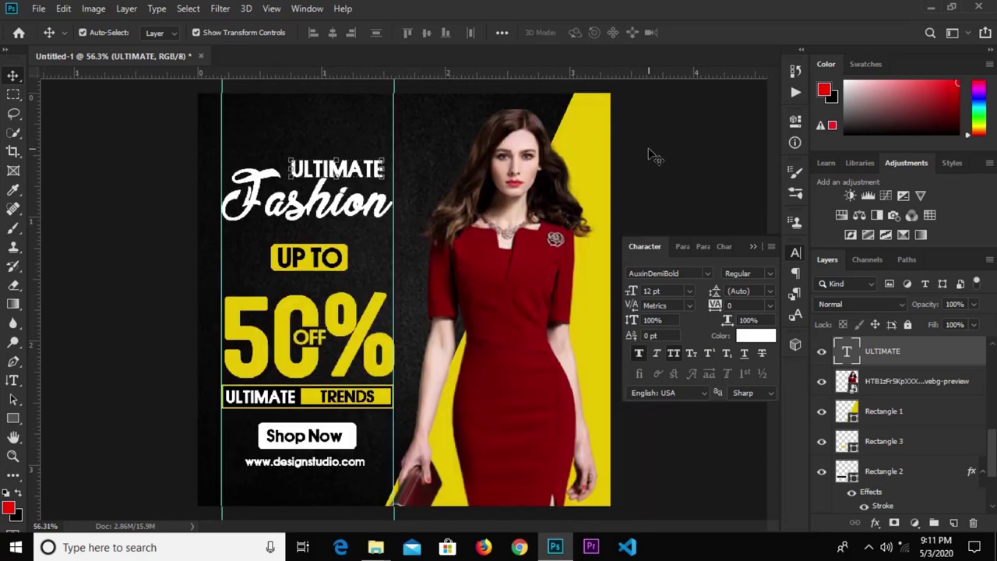
left_click(111, 237)
left_click_drag(221, 257, 35, 293)
left_click_drag(392, 272, 33, 271)
left_click(674, 254)
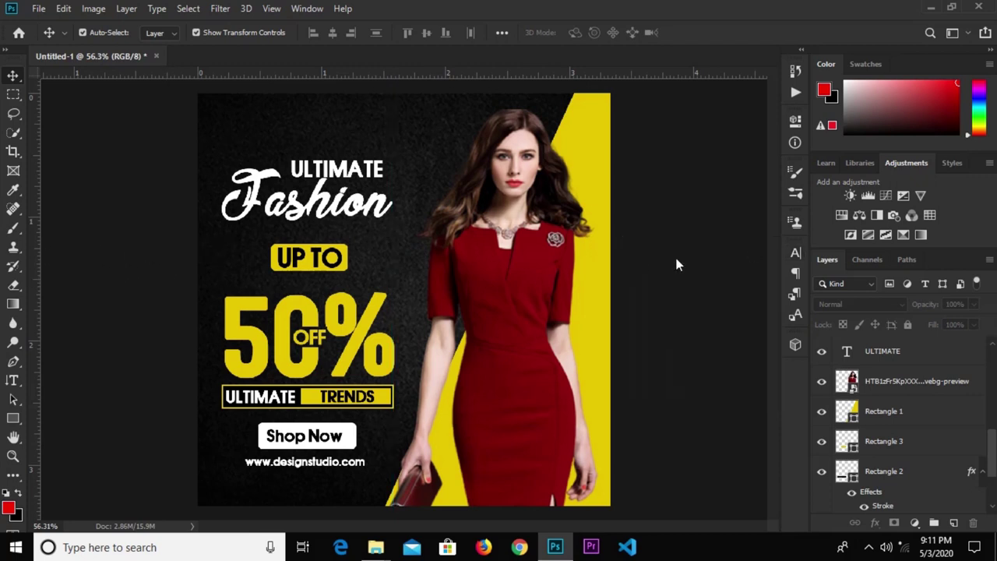